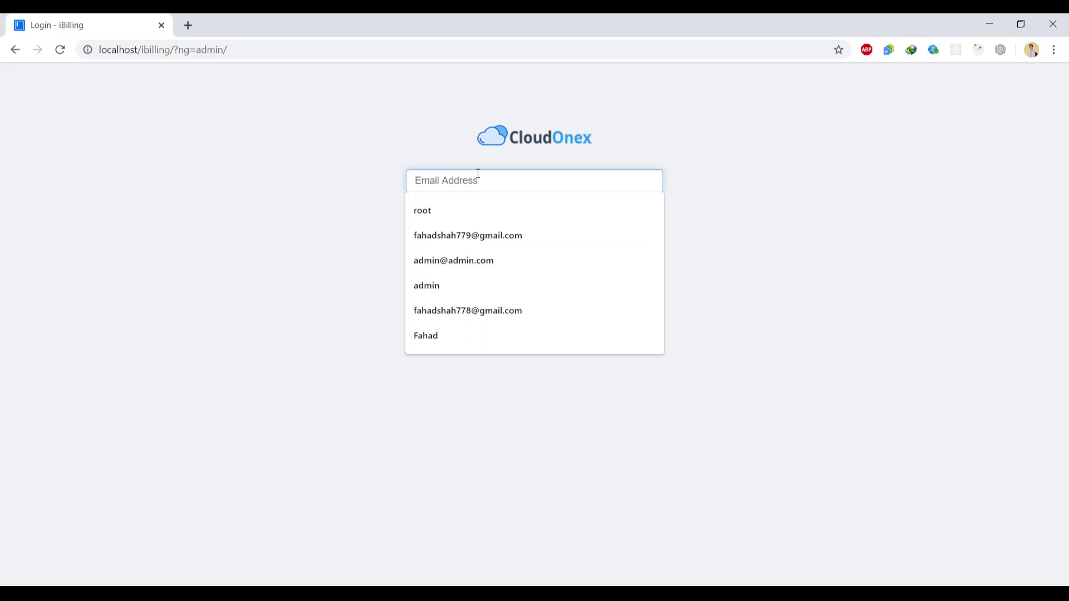
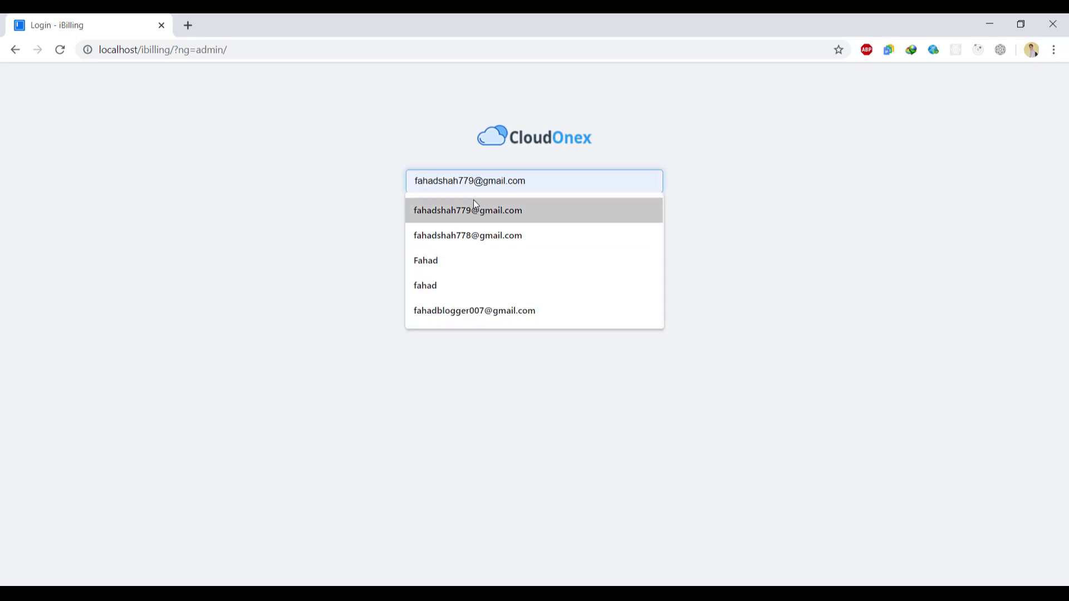
# - Sign in as admin with the saved login e-mail and the account password
pyautogui.click(473, 207)
pyautogui.click(470, 216)
pyautogui.write('a')
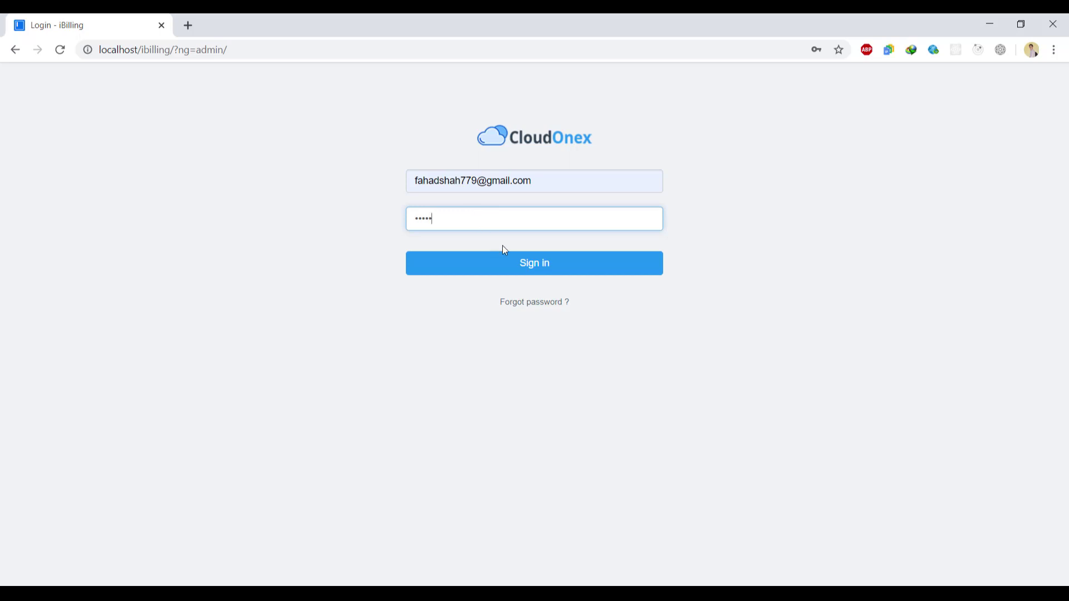
pyautogui.click(516, 270)
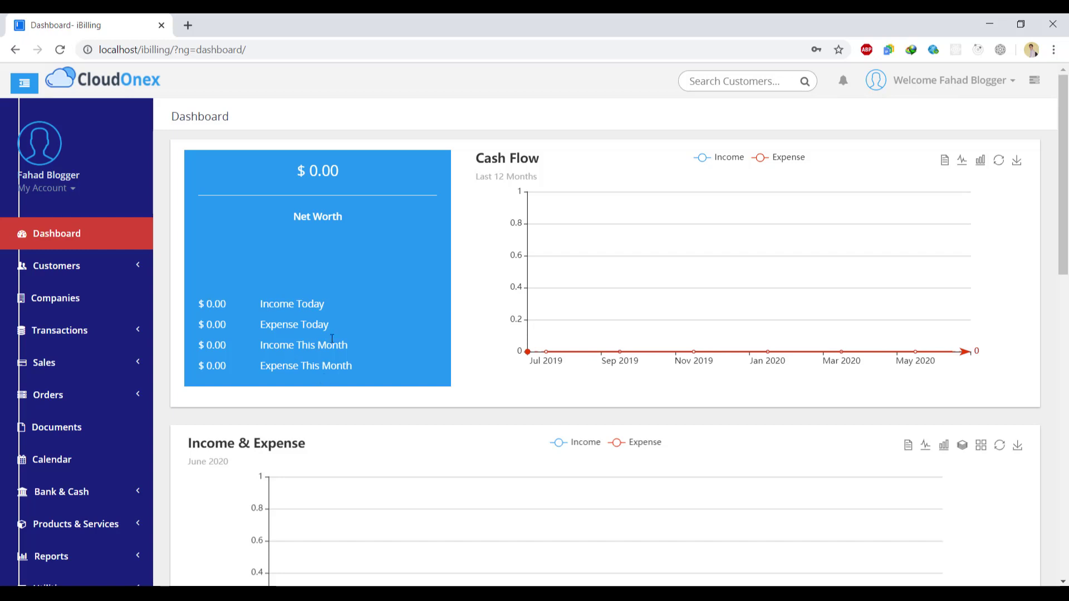
# - View the Cash Flow chart as a data table and bars, then restore it to lines
pyautogui.moveTo(1064, 221)
pyautogui.mouseDown()
pyautogui.moveTo(1066, 260)
pyautogui.moveTo(1064, 221)
pyautogui.mouseUp()
pyautogui.click(946, 161)
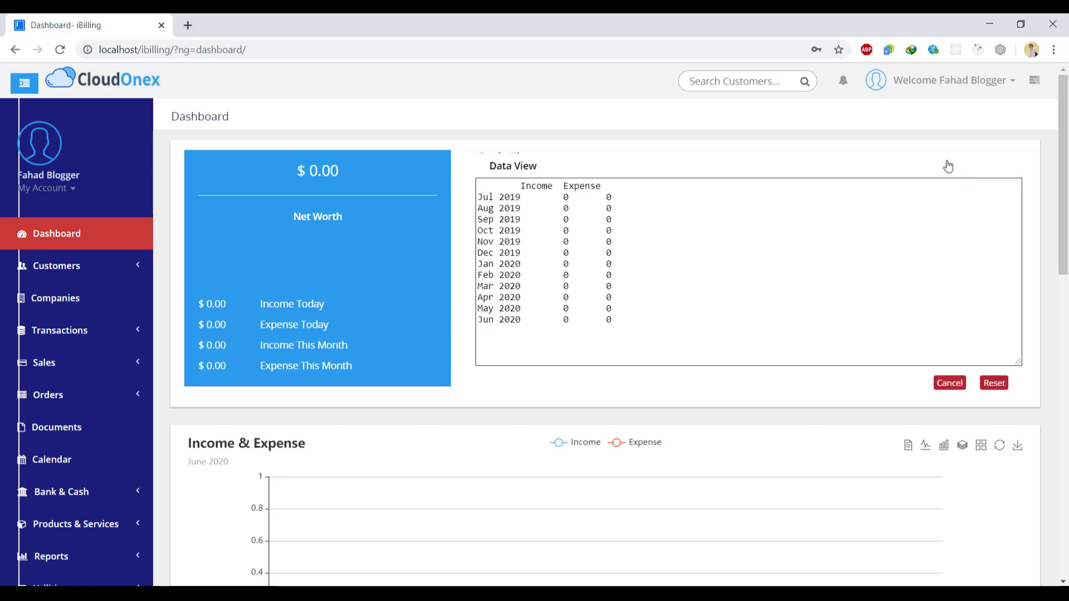
pyautogui.click(959, 384)
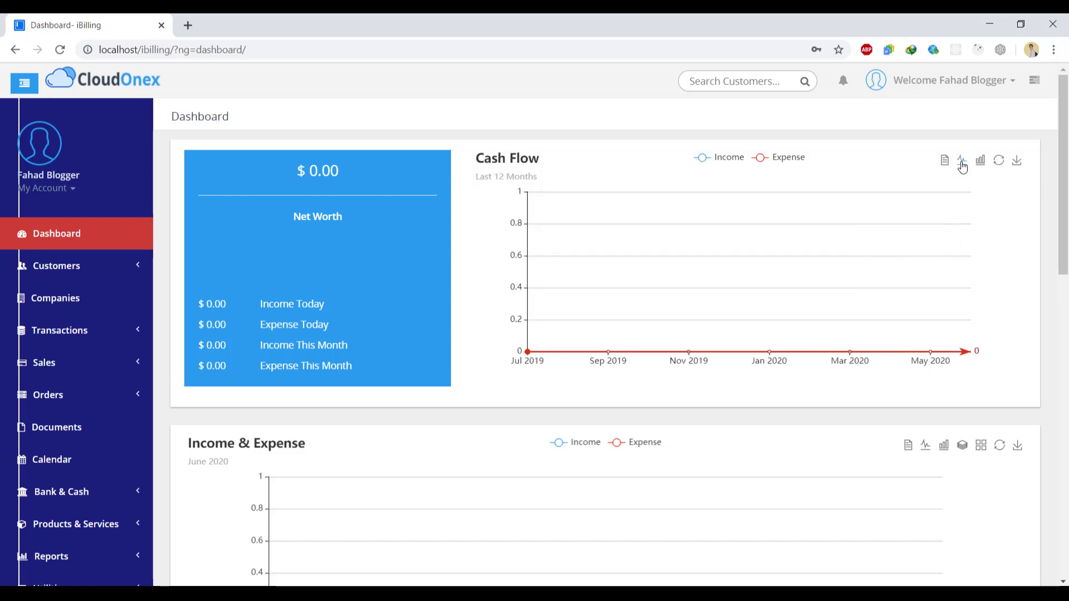
pyautogui.click(979, 162)
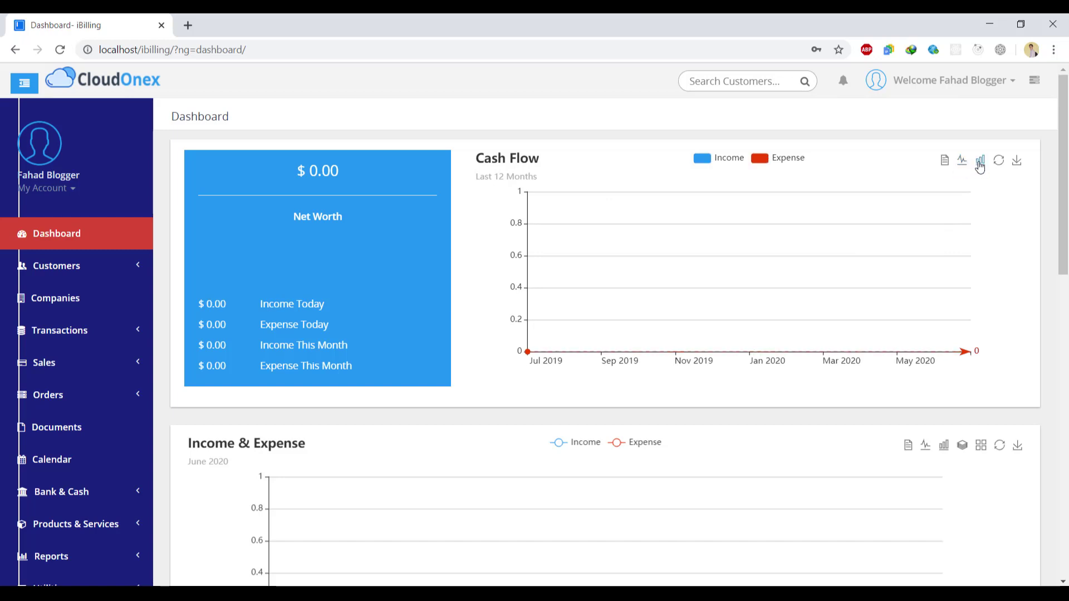
pyautogui.click(999, 163)
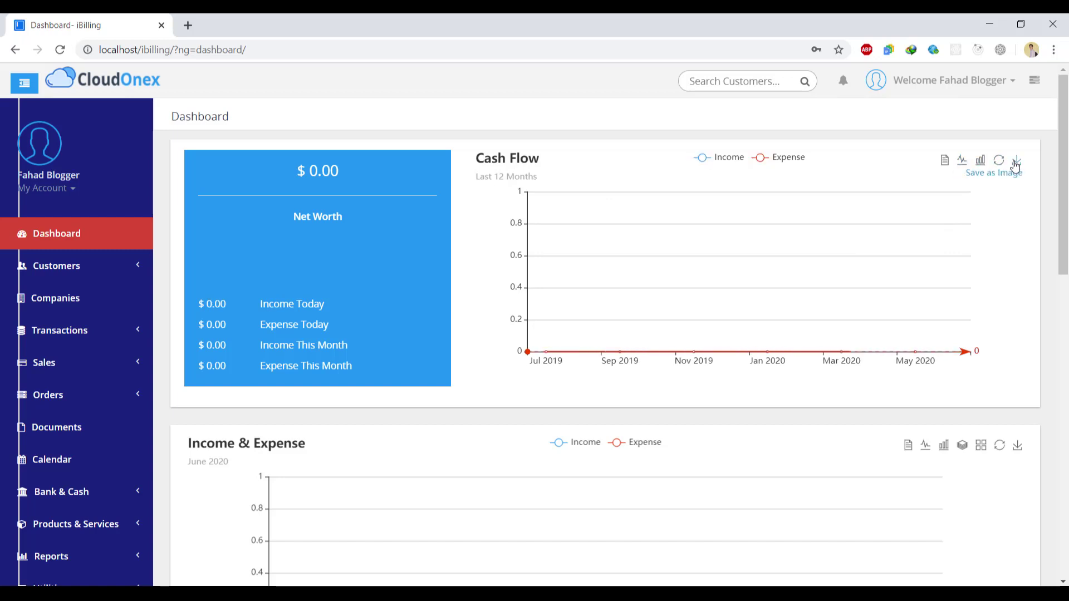
# - Save the Cash Flow chart as an image and view the downloaded PNG
pyautogui.click(1016, 163)
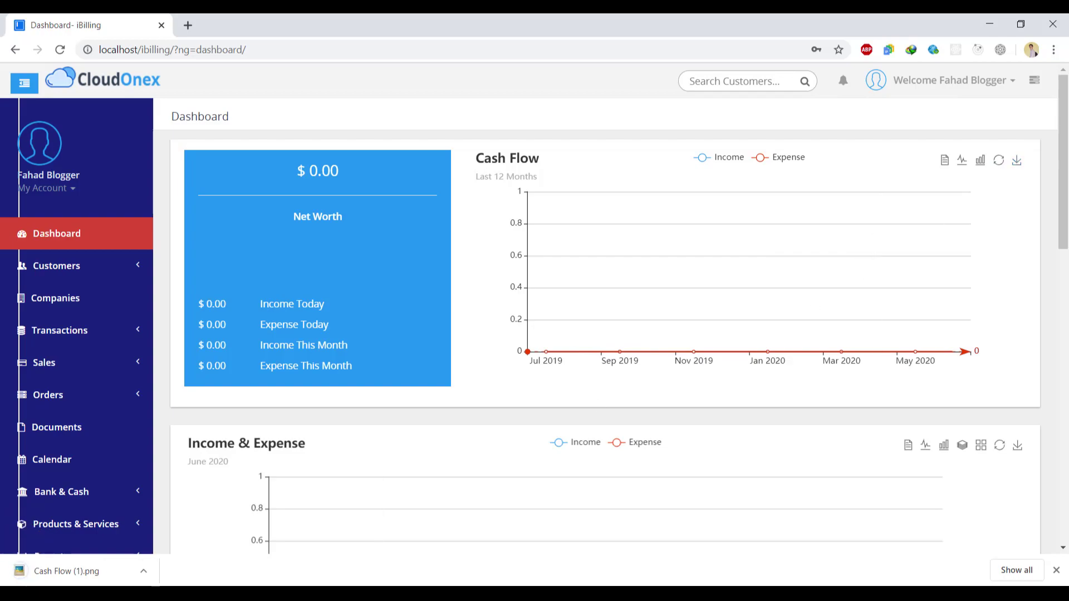
pyautogui.click(105, 573)
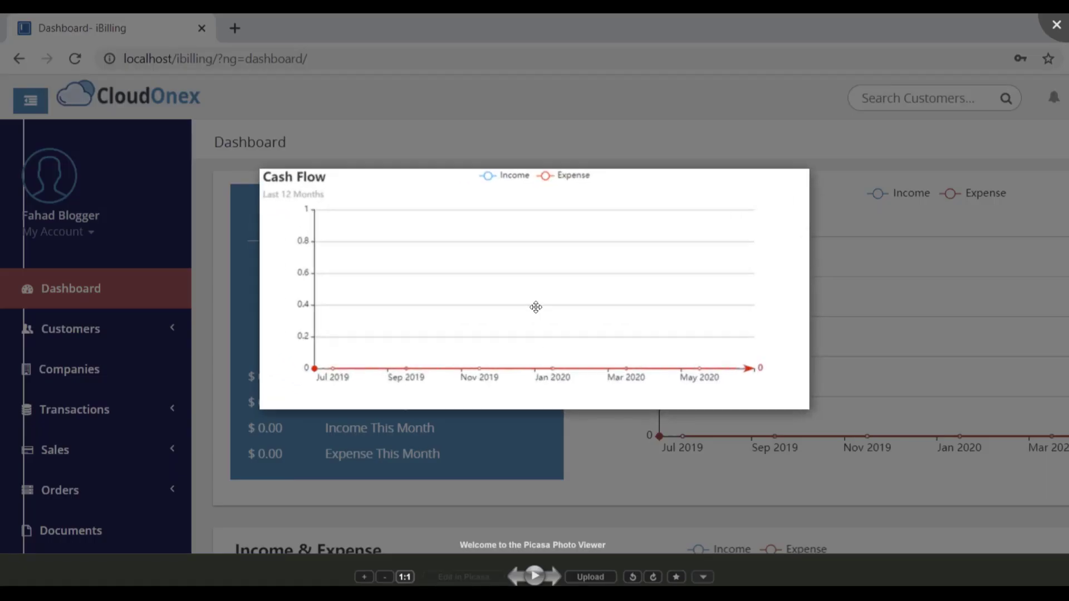
pyautogui.click(1055, 25)
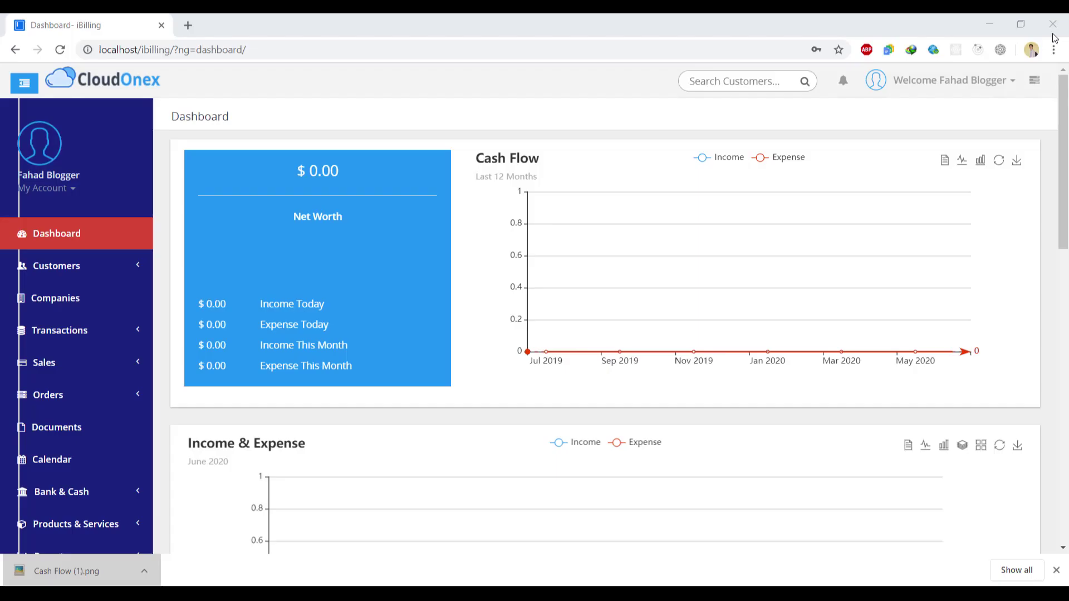
pyautogui.click(1056, 570)
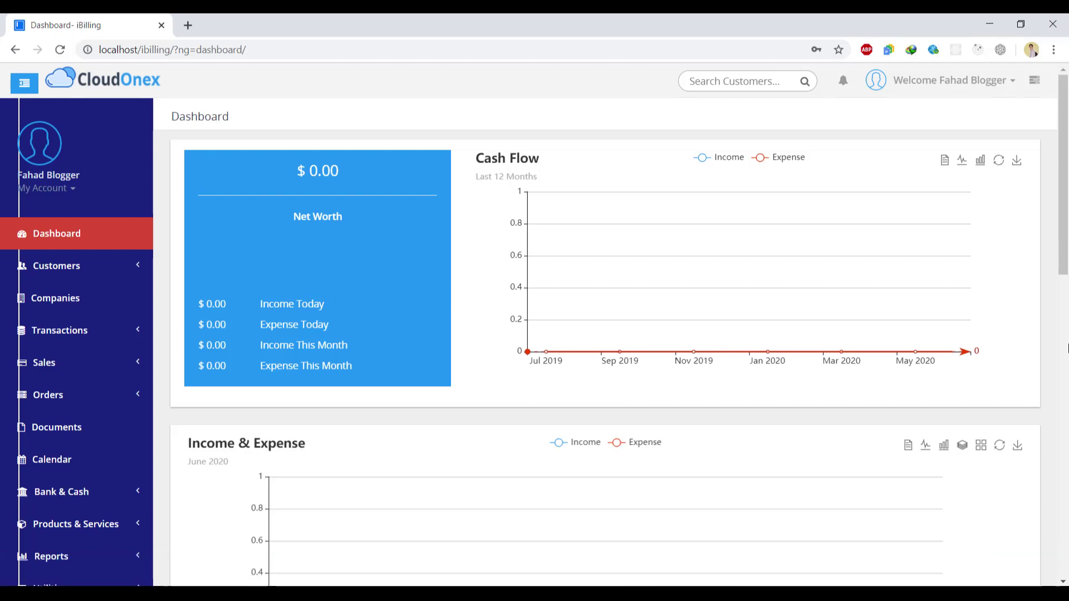
pyautogui.moveTo(1063, 251); pyautogui.dragTo(1067, 329)
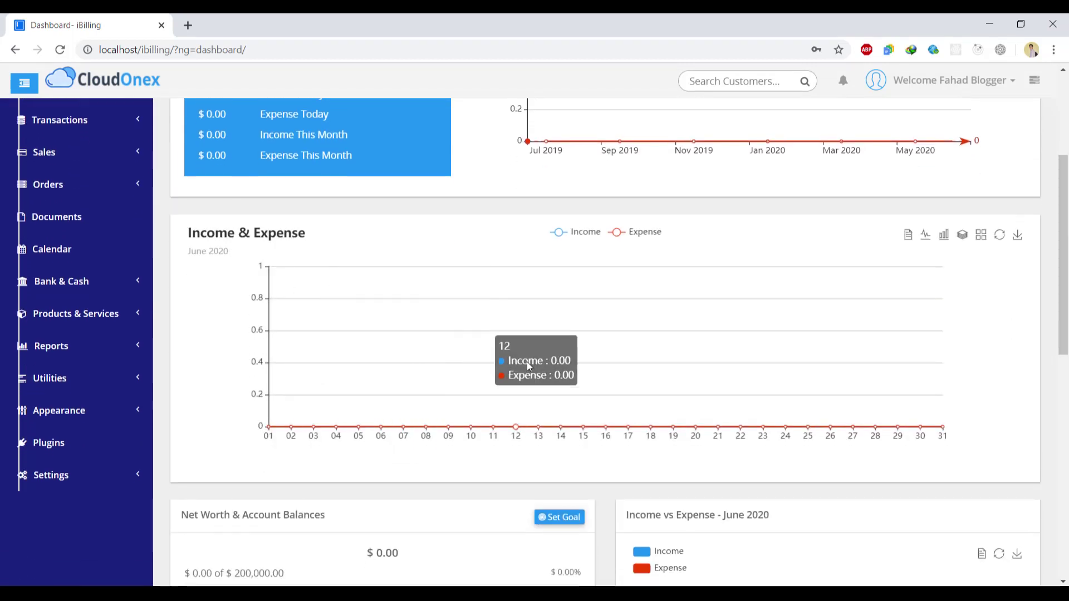
pyautogui.moveTo(1067, 271); pyautogui.dragTo(1067, 367)
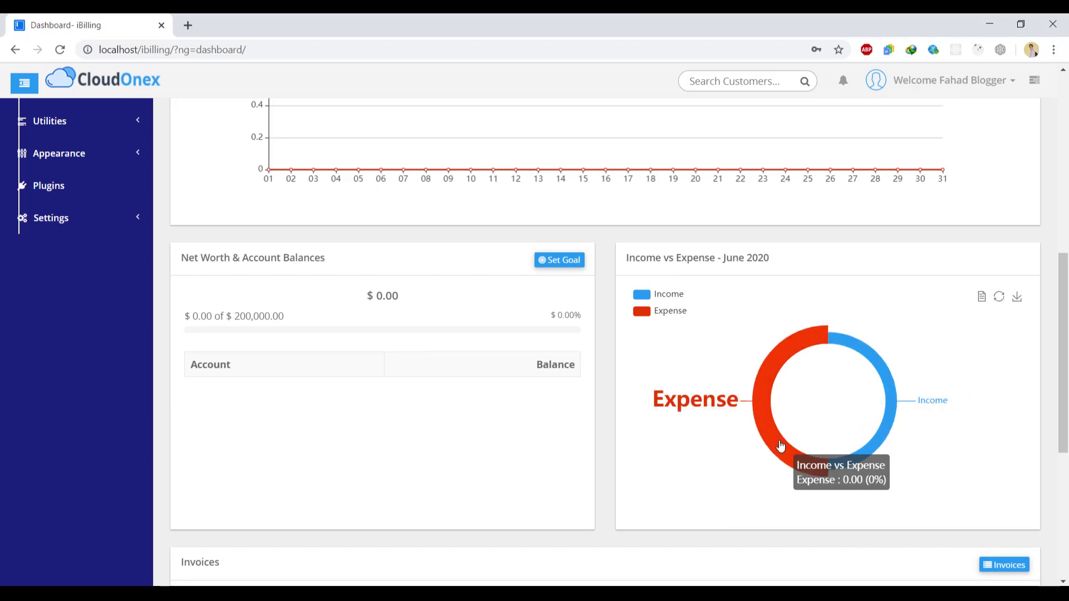
pyautogui.scroll(-6, 1063, 440)
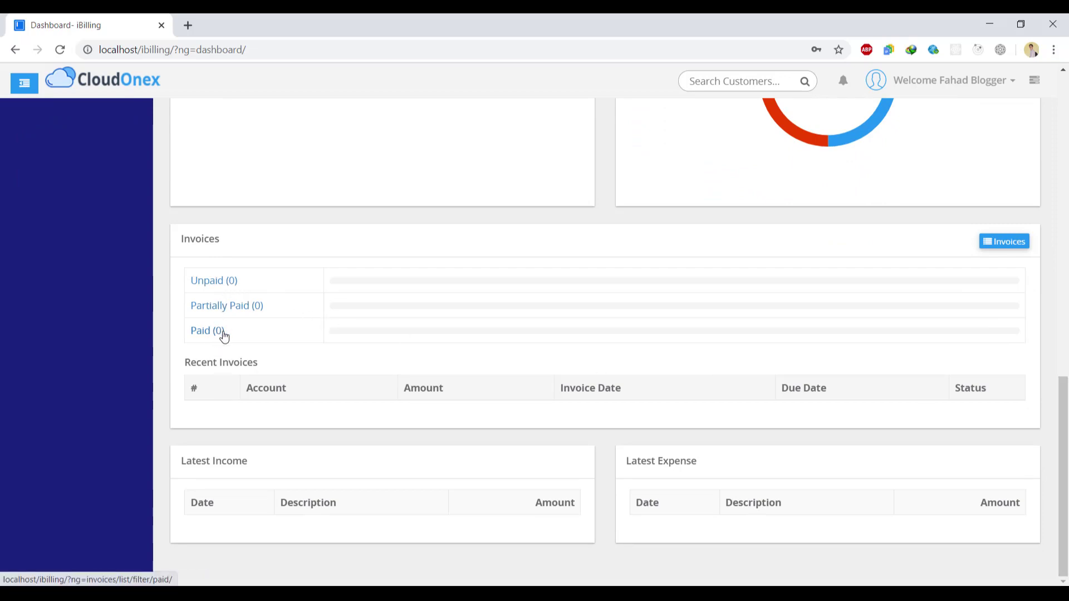
pyautogui.moveTo(1063, 420); pyautogui.dragTo(1066, 118)
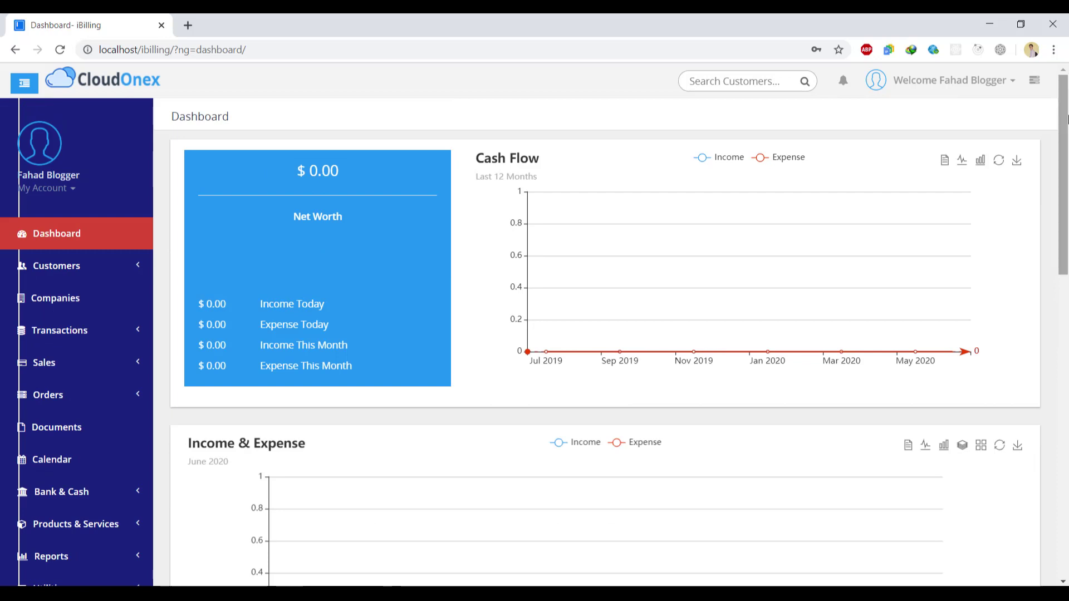
pyautogui.click(136, 265)
# - Start a new customer assigned to the company Blogger Sale Dealership
pyautogui.click(64, 300)
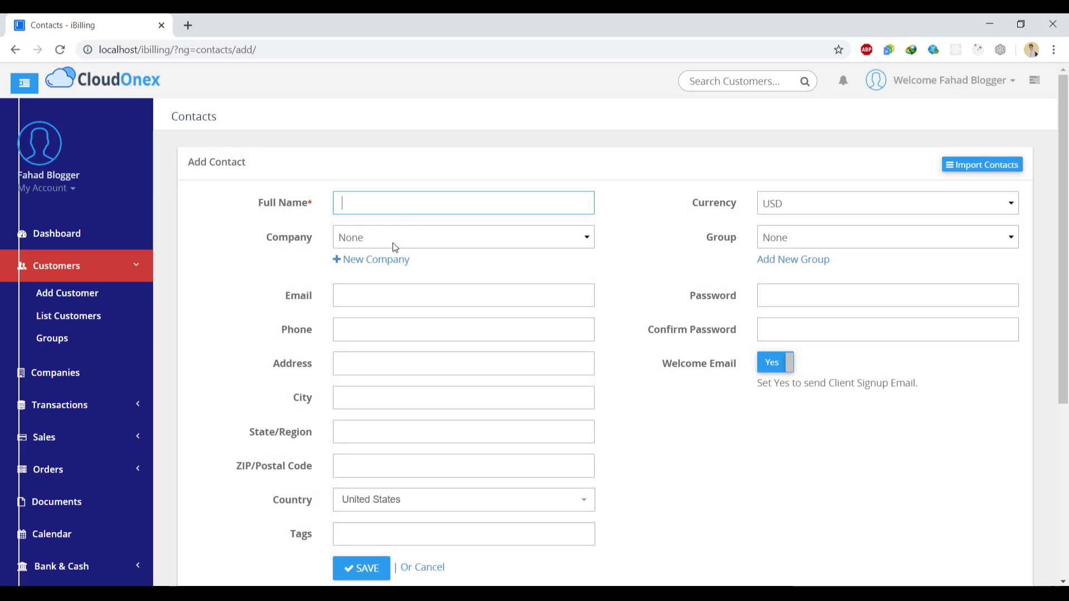
pyautogui.click(393, 242)
pyautogui.click(398, 282)
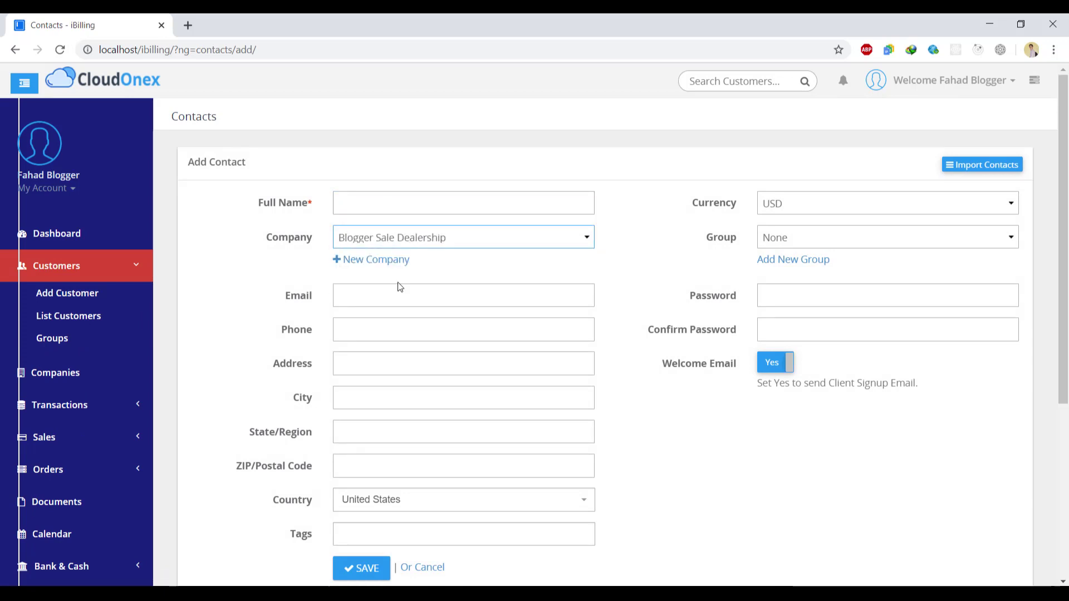
pyautogui.click(372, 208)
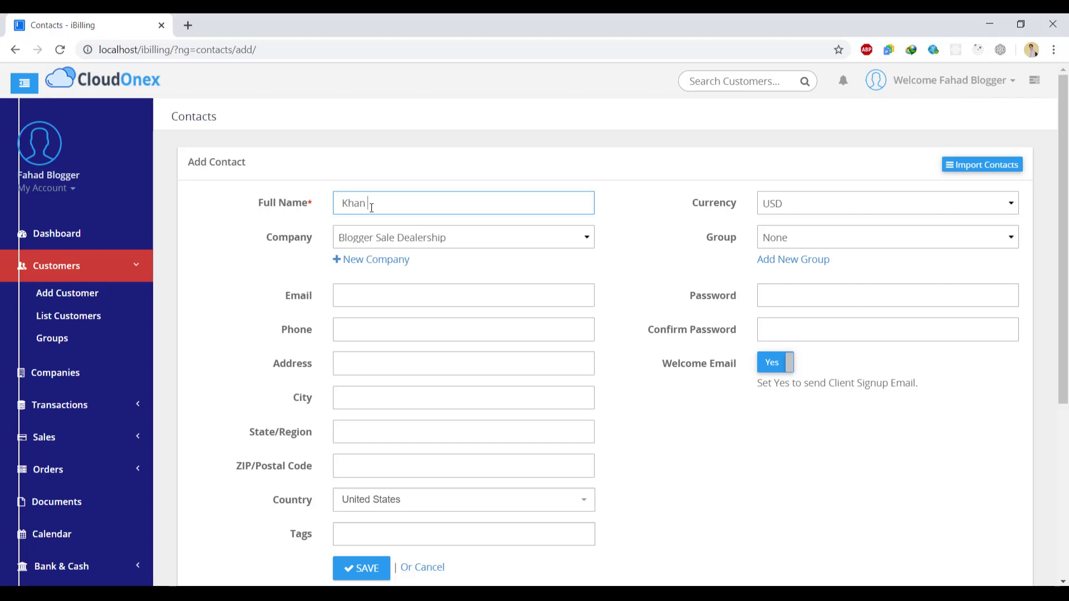
# - Enter the customer's e-mail address and phone number
pyautogui.click(372, 287)
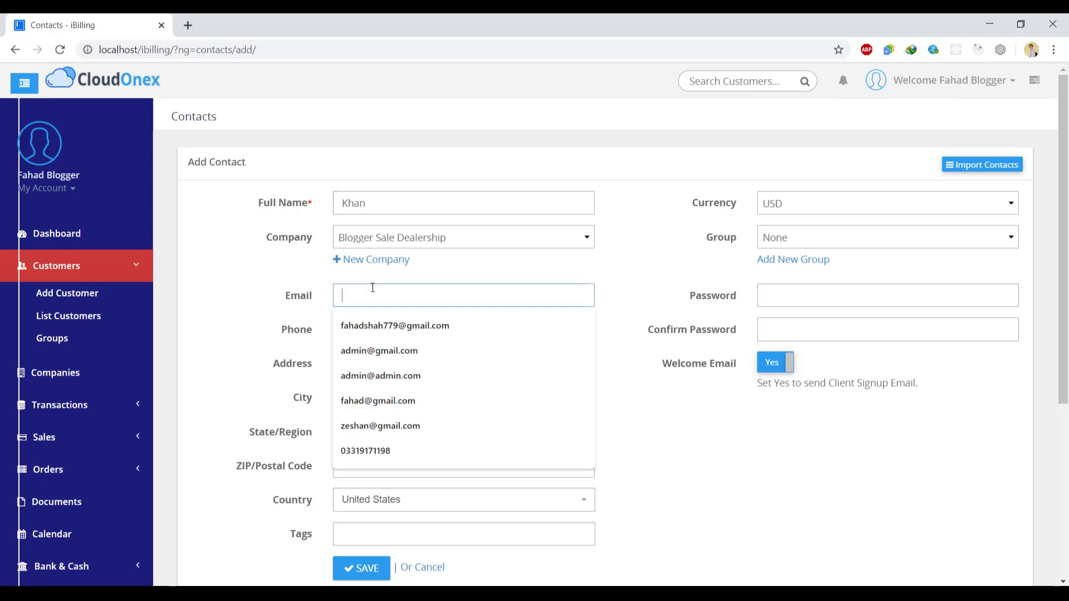
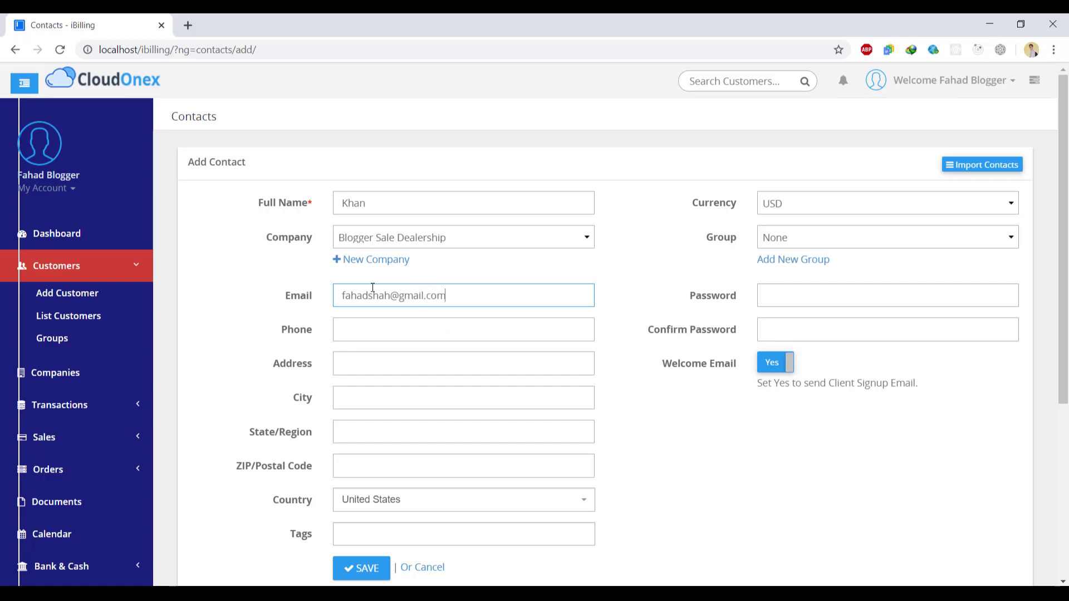
pyautogui.press('Tab')
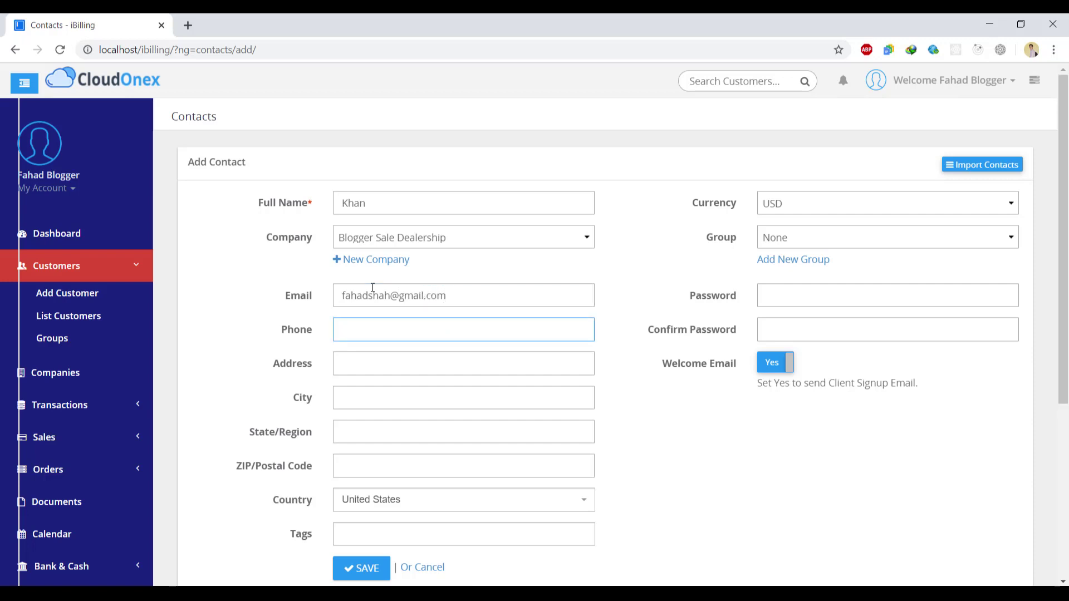
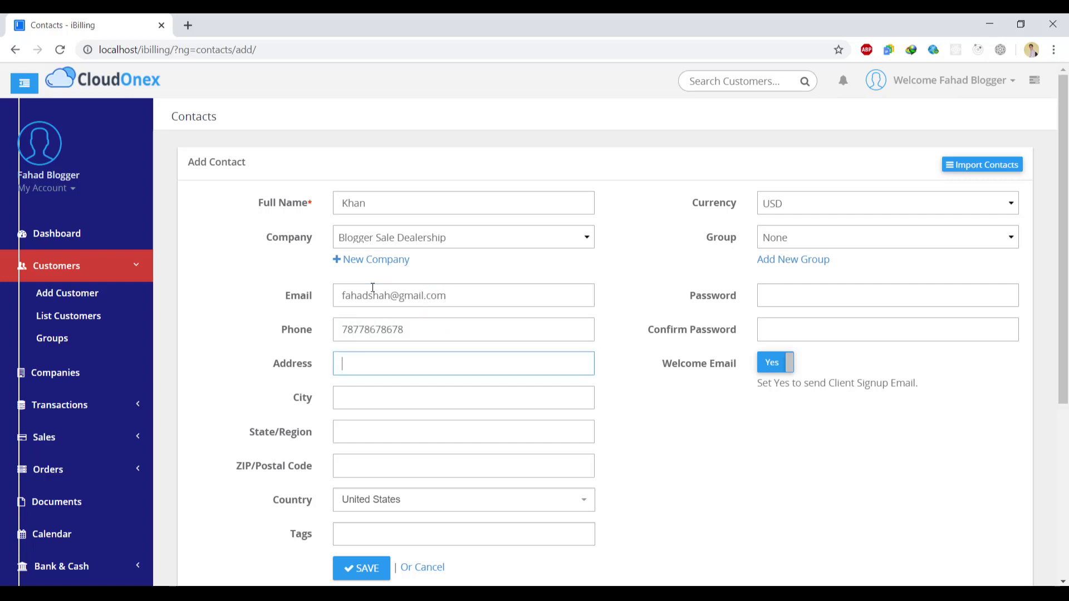
pyautogui.write('Pakistan')
# - Fill in the customer's city, state/region and ZIP code
pyautogui.press('Tab')
pyautogui.write('P')
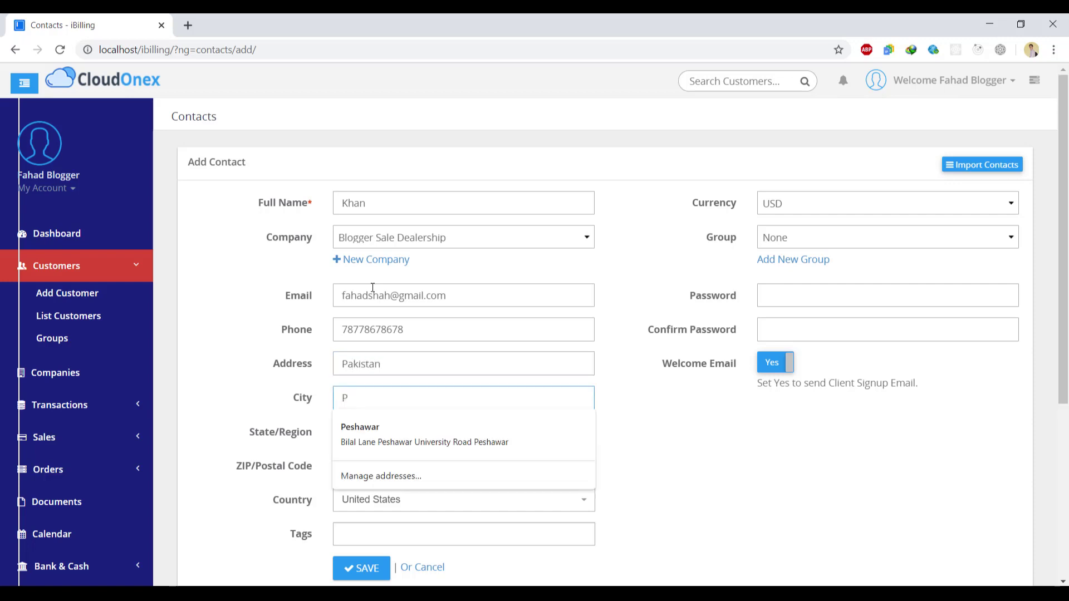
pyautogui.write('eshas')
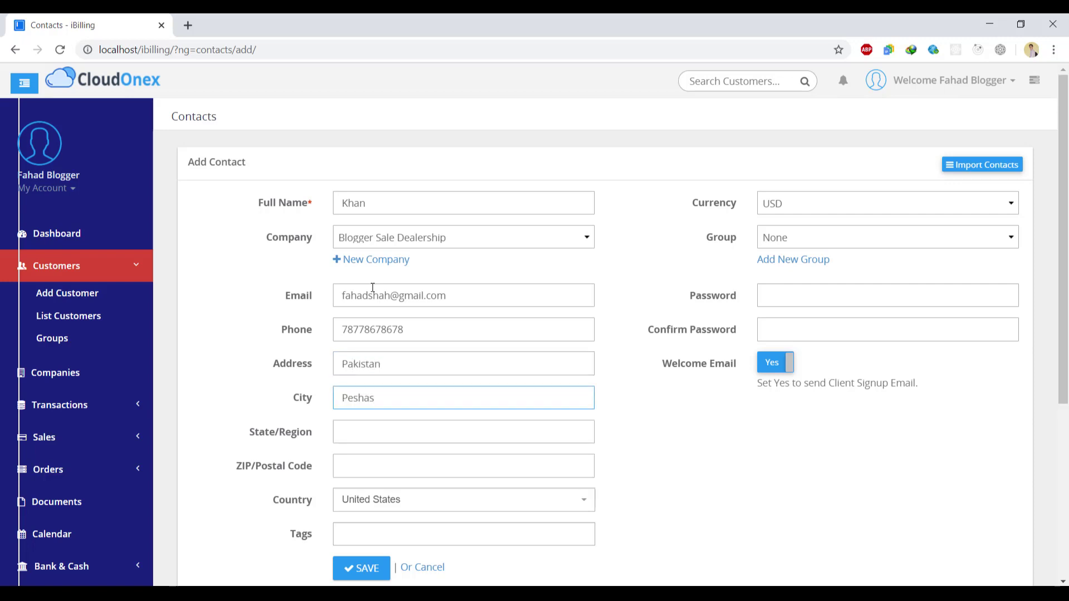
pyautogui.press('BackSpace')
pyautogui.write('war')
pyautogui.press('Tab')
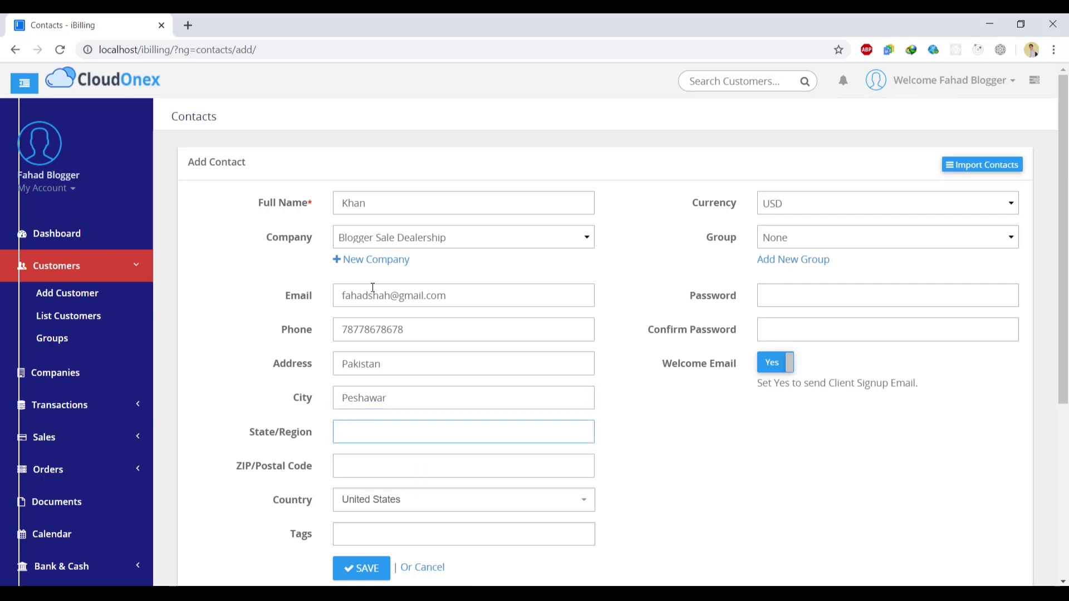
pyautogui.write('KPK')
pyautogui.press('Tab')
pyautogui.write('7500')
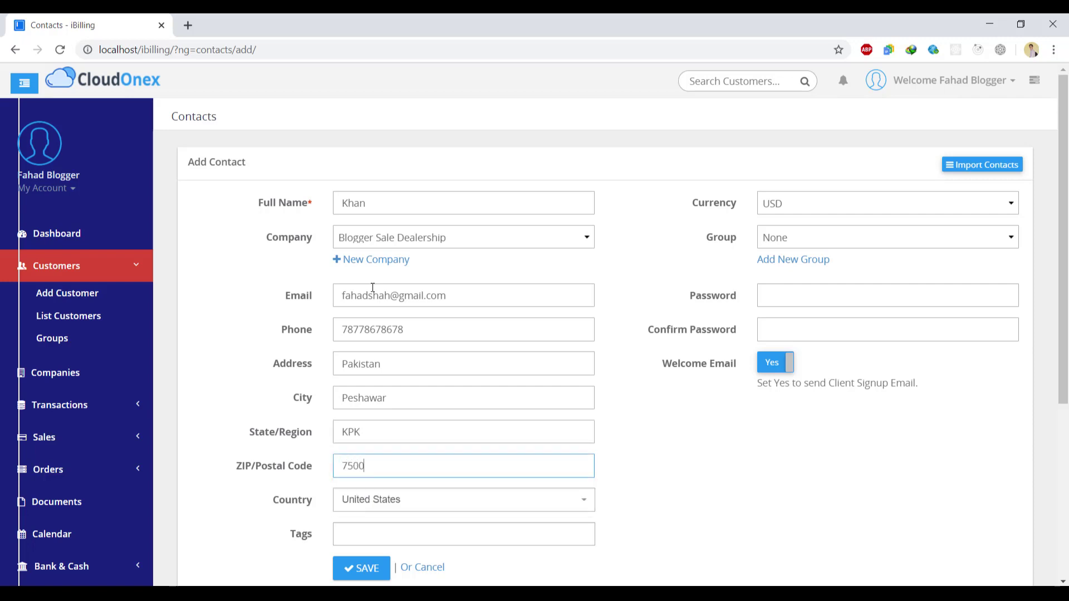
# - Set the customer's country to Pakistan
pyautogui.click(418, 500)
pyautogui.write('p')
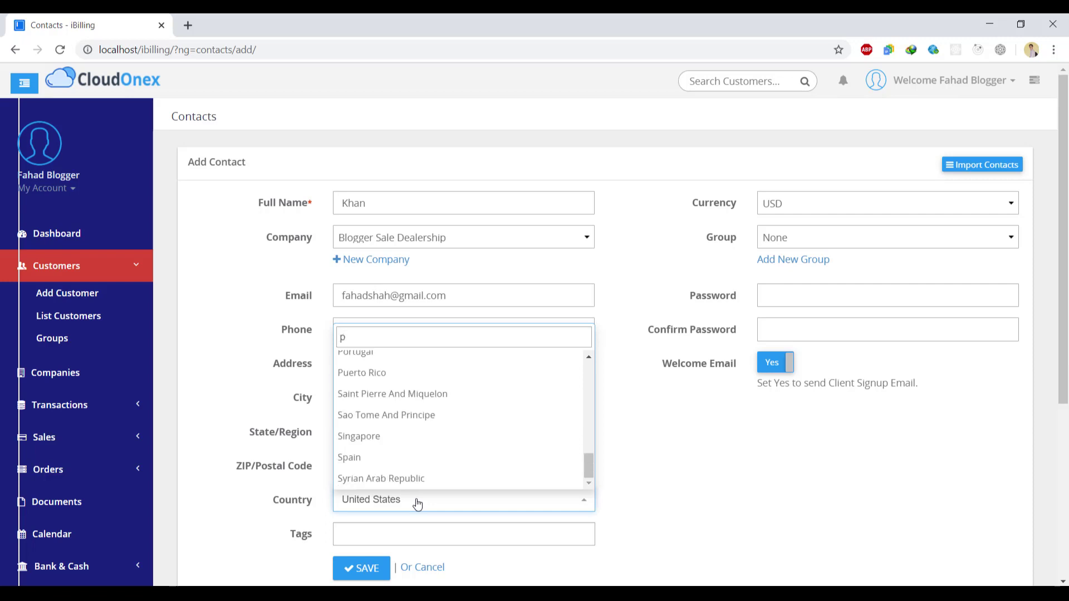
pyautogui.write('ak')
pyautogui.press('Return')
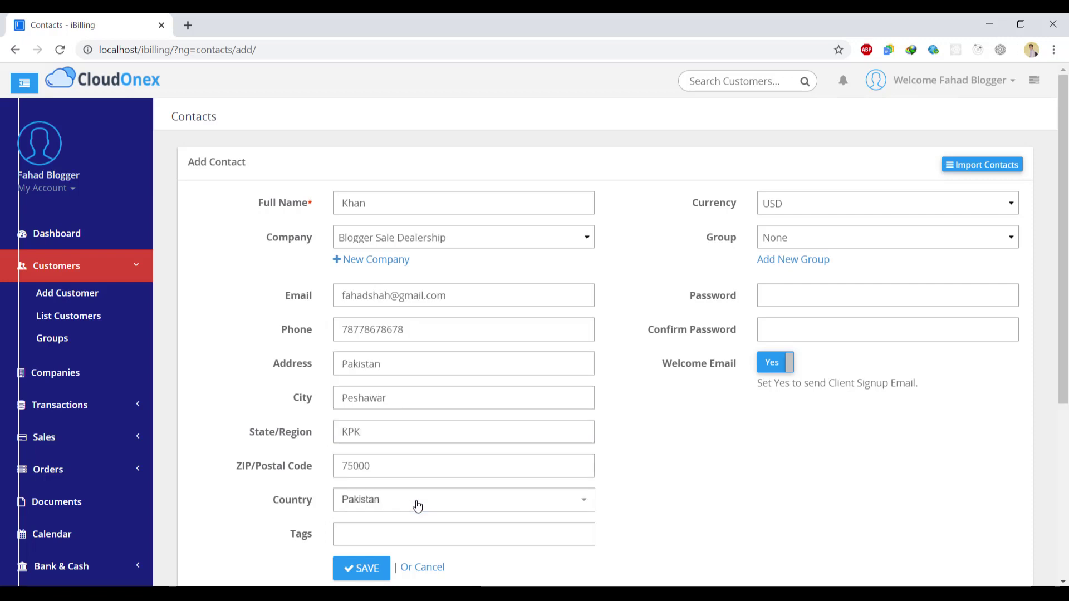
# - Add three customer tags: the customer's name, blogger, and a two-word blog tag
pyautogui.click(408, 538)
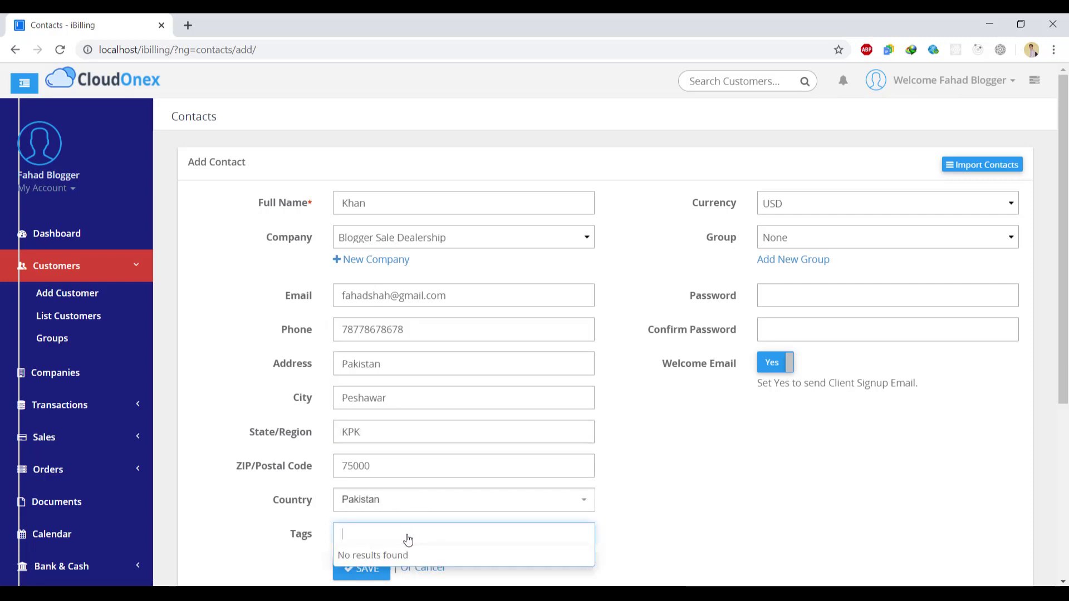
pyautogui.write('ibi')
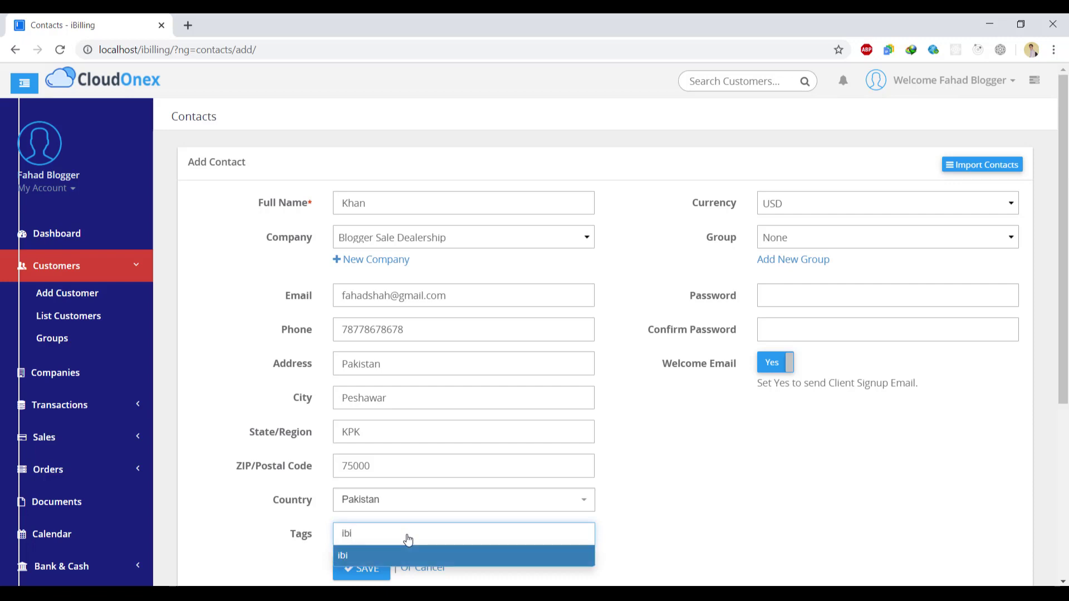
pyautogui.press('BackSpace')
pyautogui.press('BackSpace')
pyautogui.press('BackSpace')
pyautogui.write('k')
pyautogui.press('Return')
pyautogui.write('blogger')
pyautogui.press('Return')
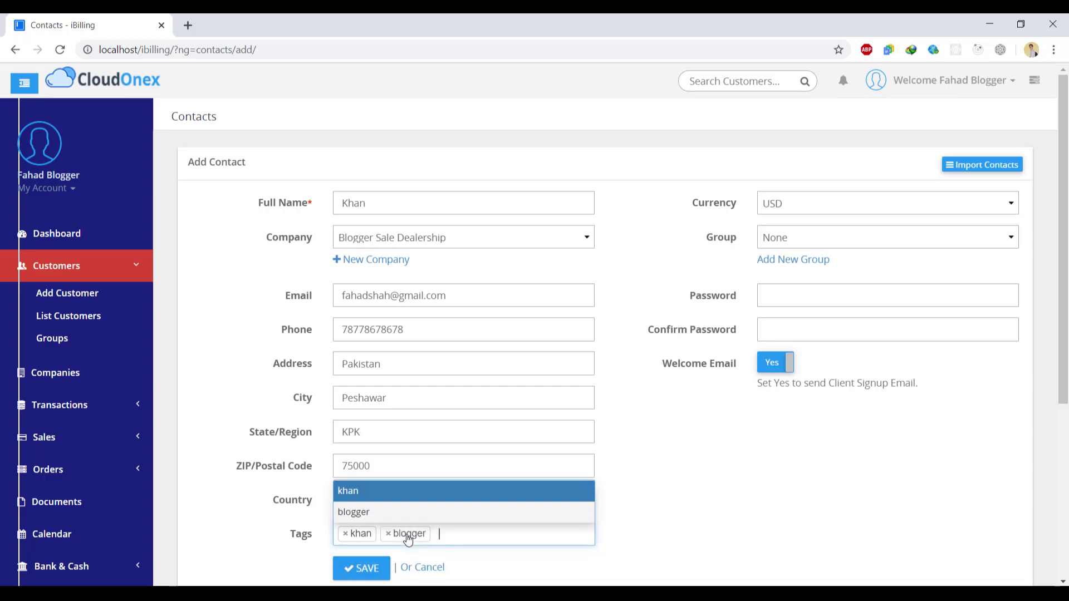
pyautogui.write('fahad blogger')
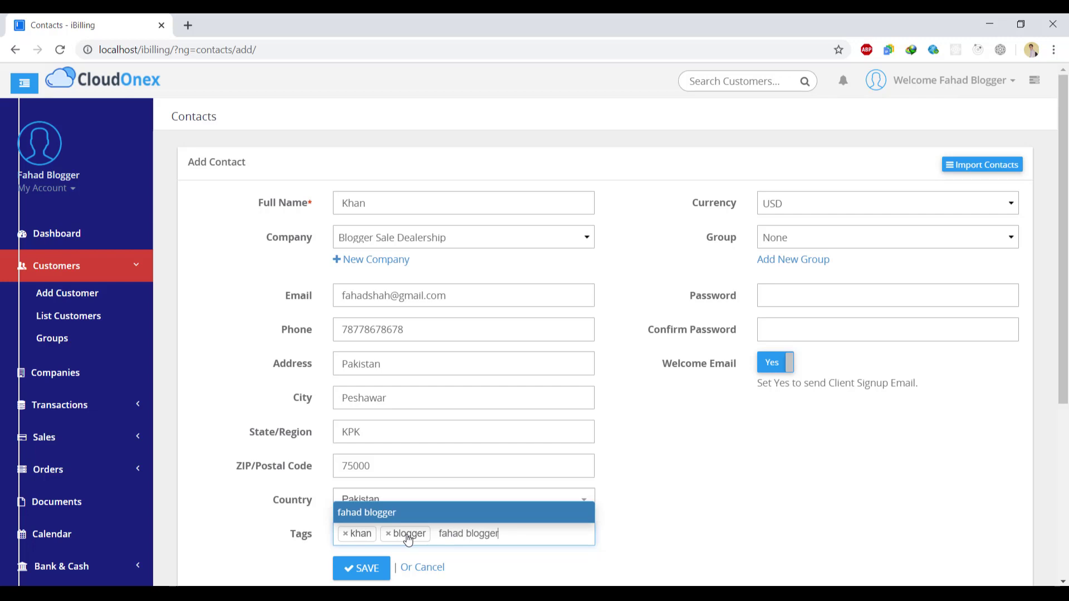
pyautogui.press('Return')
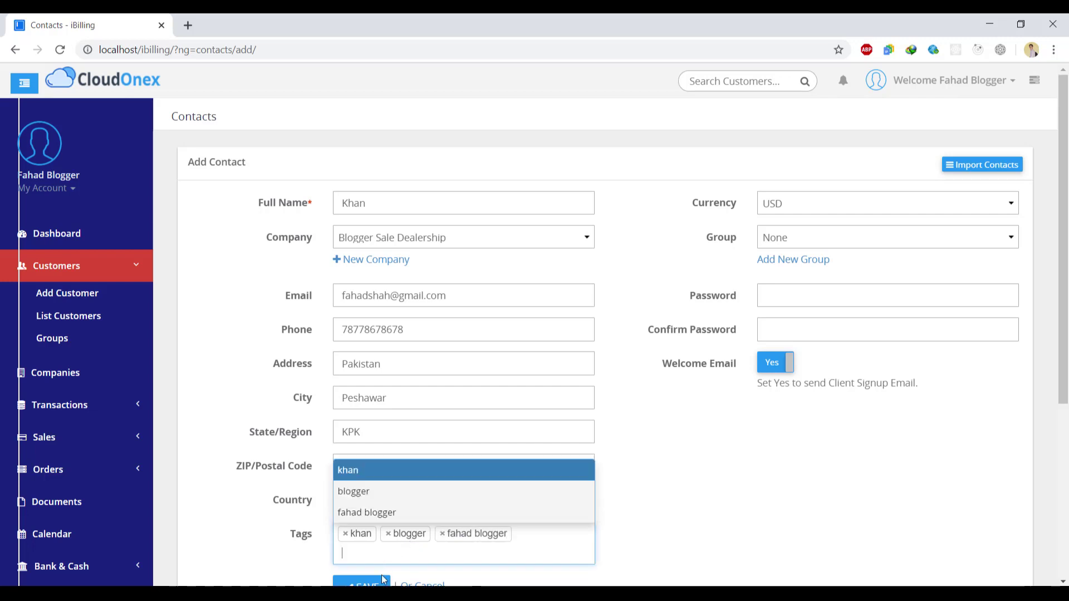
pyautogui.click(564, 559)
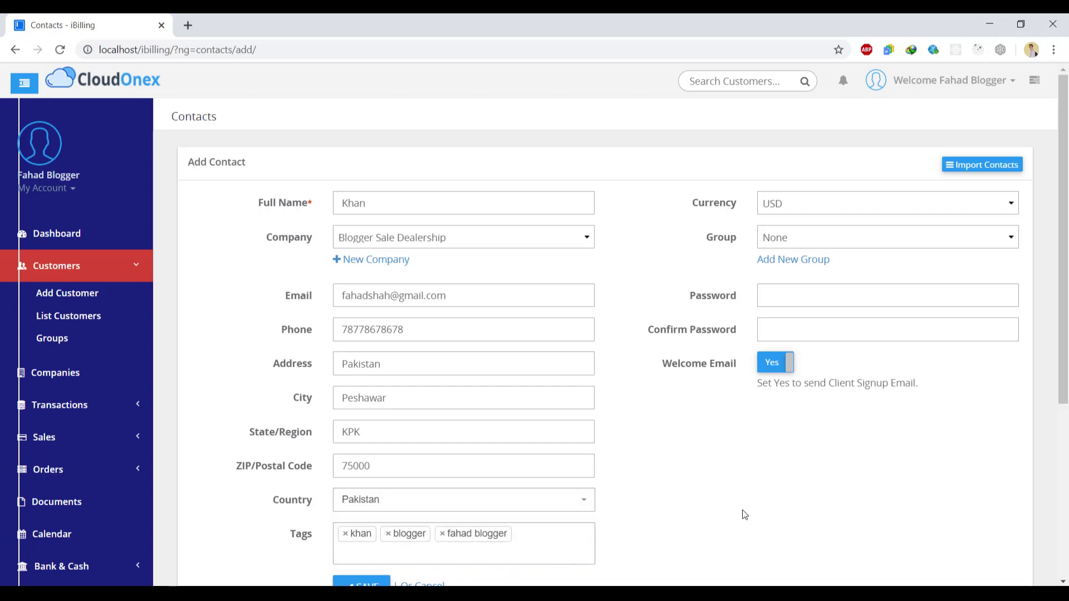
# - Keep USD as the customer's currency
pyautogui.moveTo(1065, 339)
pyautogui.mouseDown()
pyautogui.moveTo(1064, 420)
pyautogui.moveTo(1067, 352)
pyautogui.mouseUp()
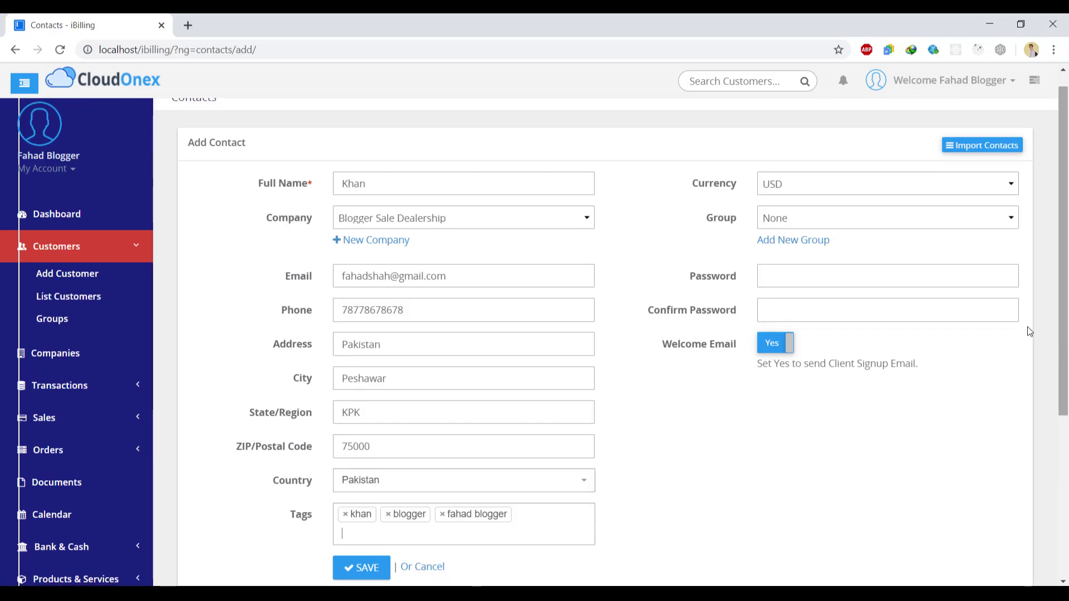
pyautogui.click(962, 191)
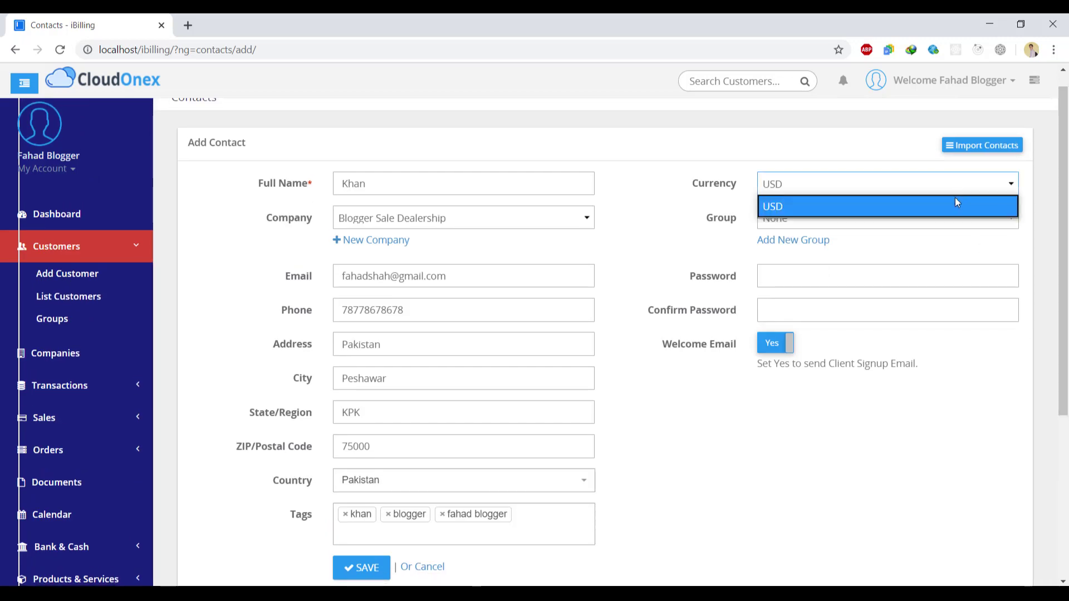
pyautogui.click(956, 202)
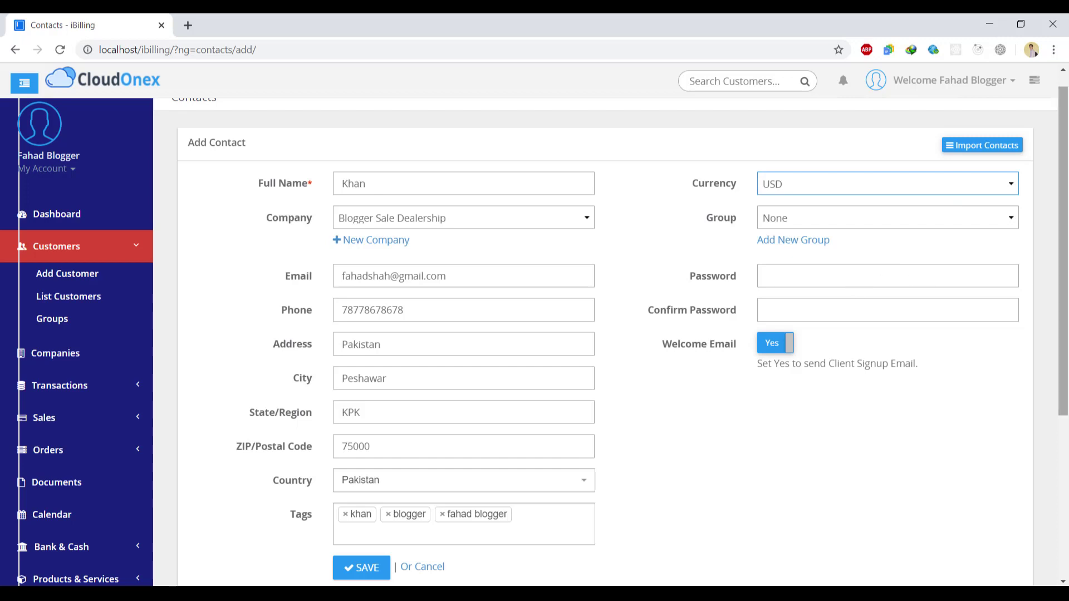
# - Enter a short account password, save, and get the 6–15 character length error
pyautogui.scroll(-1, 927, 279)
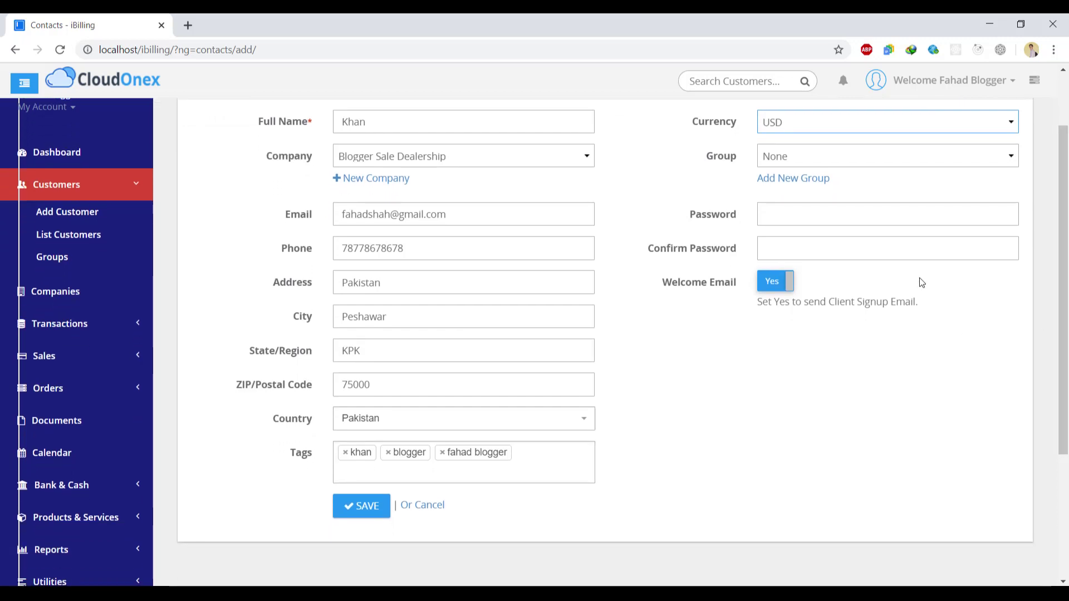
pyautogui.click(886, 208)
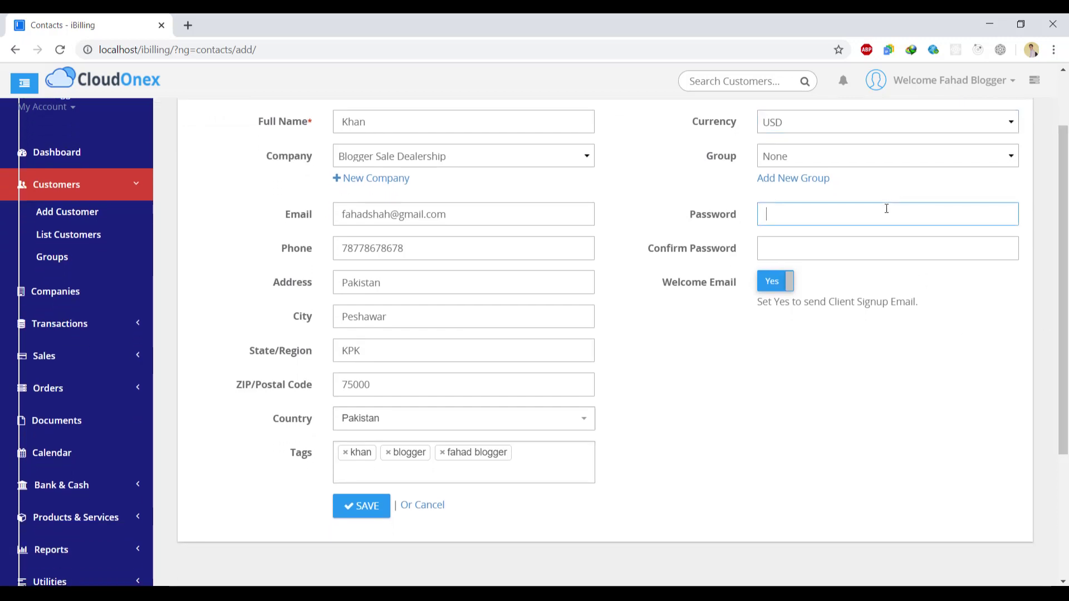
pyautogui.write('123')
pyautogui.press('Tab')
pyautogui.write('1')
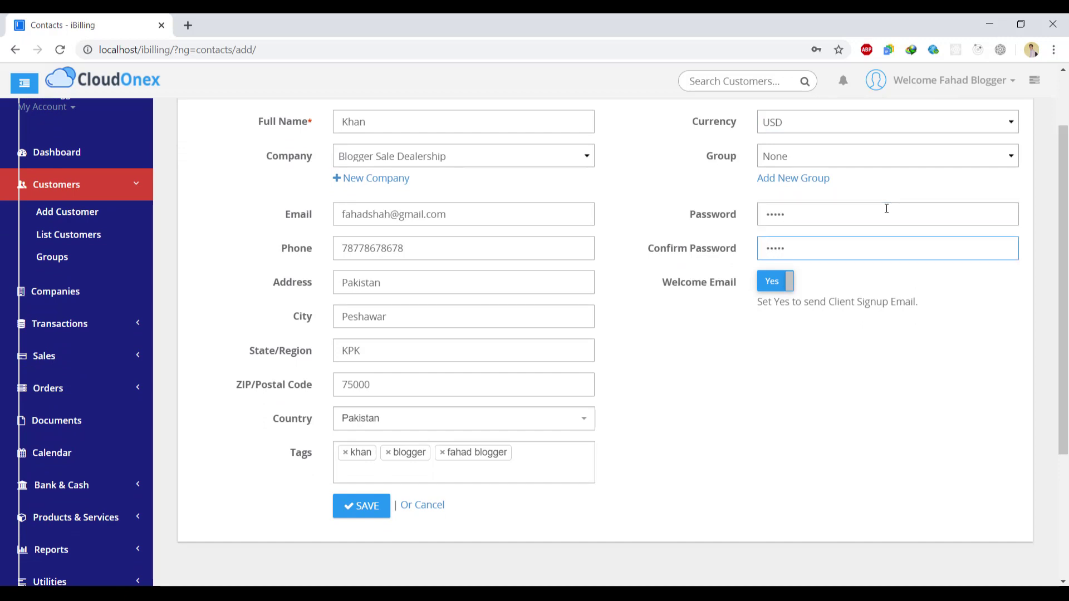
pyautogui.scroll(-2, 668, 306)
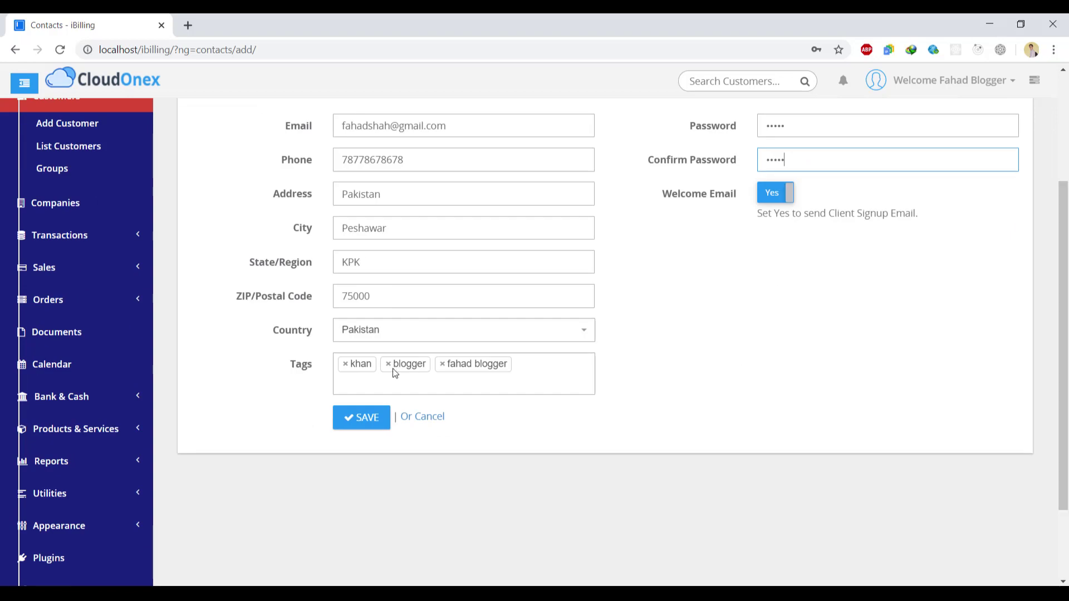
pyautogui.click(368, 419)
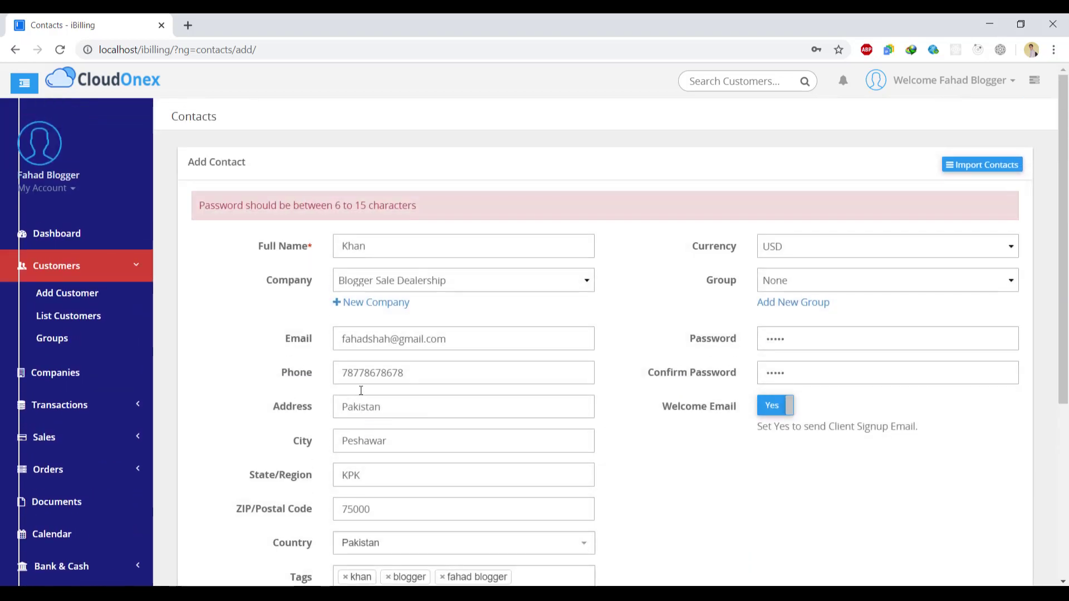
pyautogui.moveTo(335, 206); pyautogui.dragTo(419, 204)
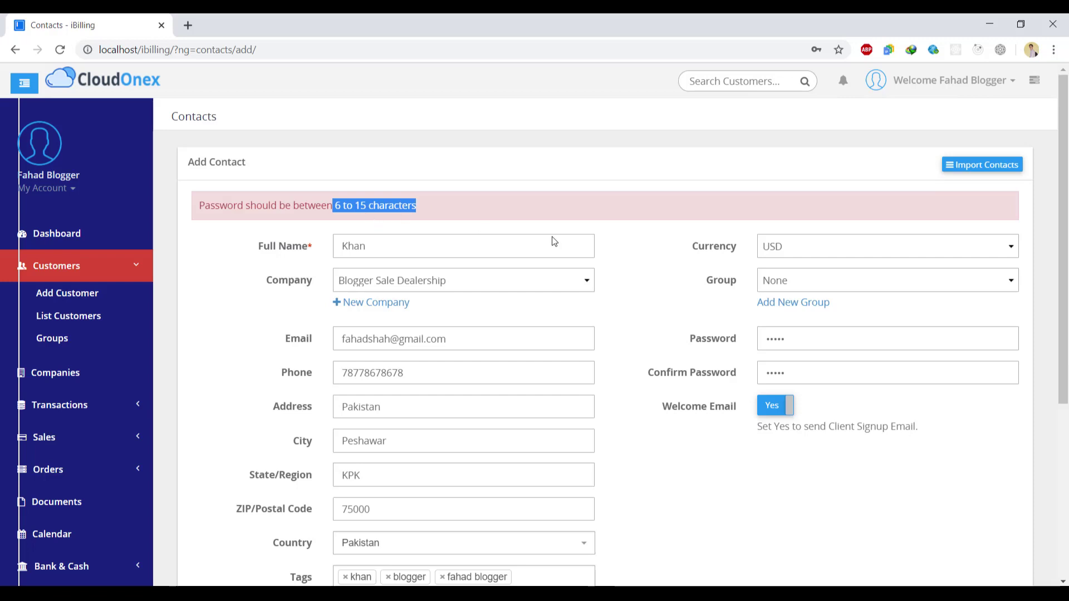
# - Re-enter a longer matching password in both fields and save the customer
pyautogui.click(793, 343)
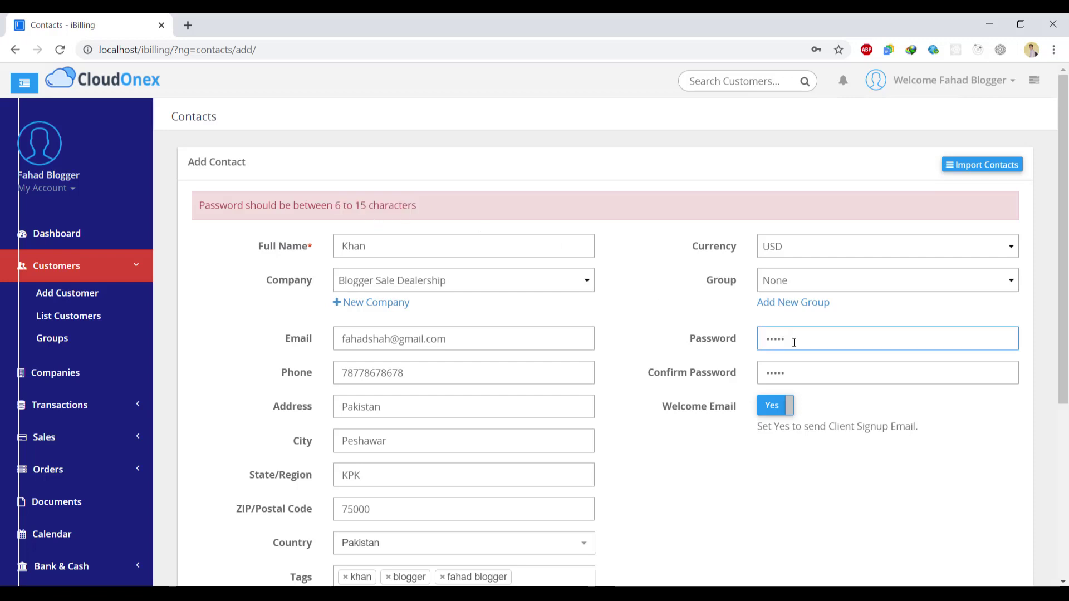
pyautogui.click(805, 368)
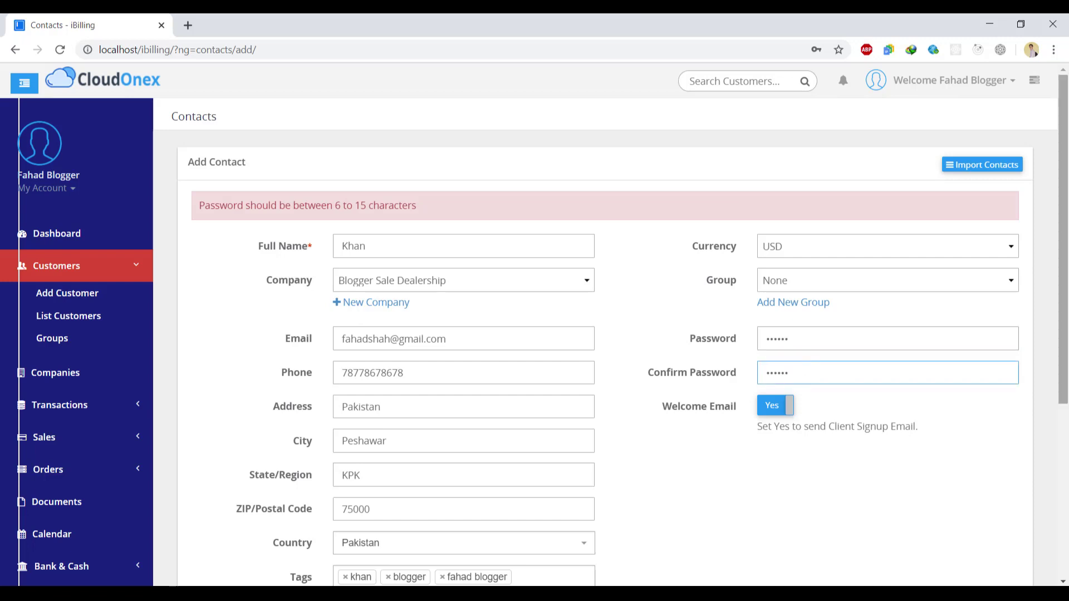
pyautogui.scroll(-5, 805, 368)
pyautogui.click(370, 377)
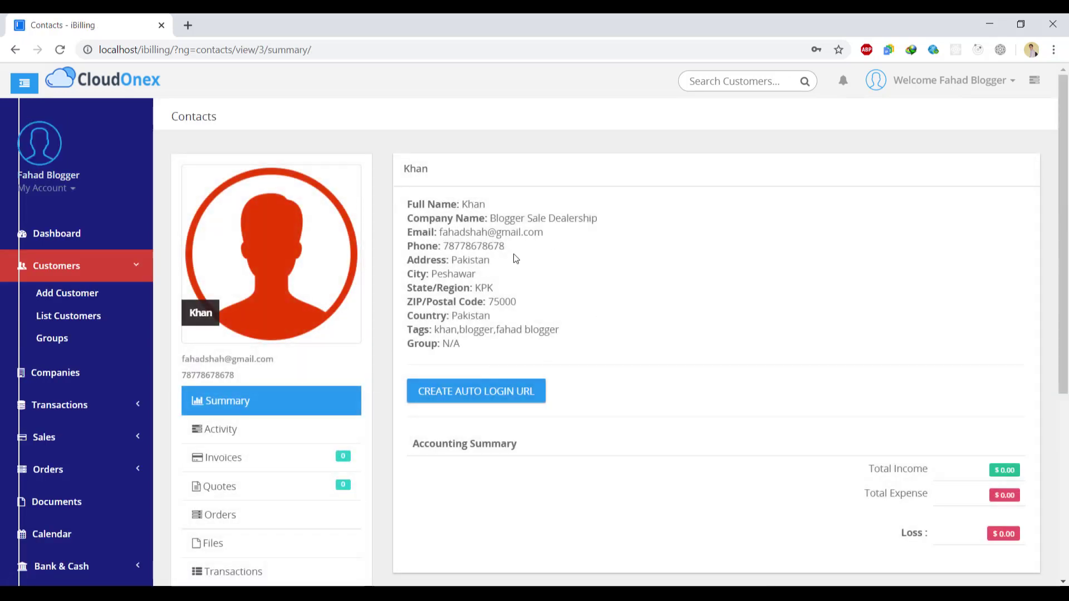
# - View the customer's Activity, Invoices, Quotes, Orders and Files sections
pyautogui.moveTo(1064, 241); pyautogui.dragTo(1067, 396)
pyautogui.scroll(2, 590, 307)
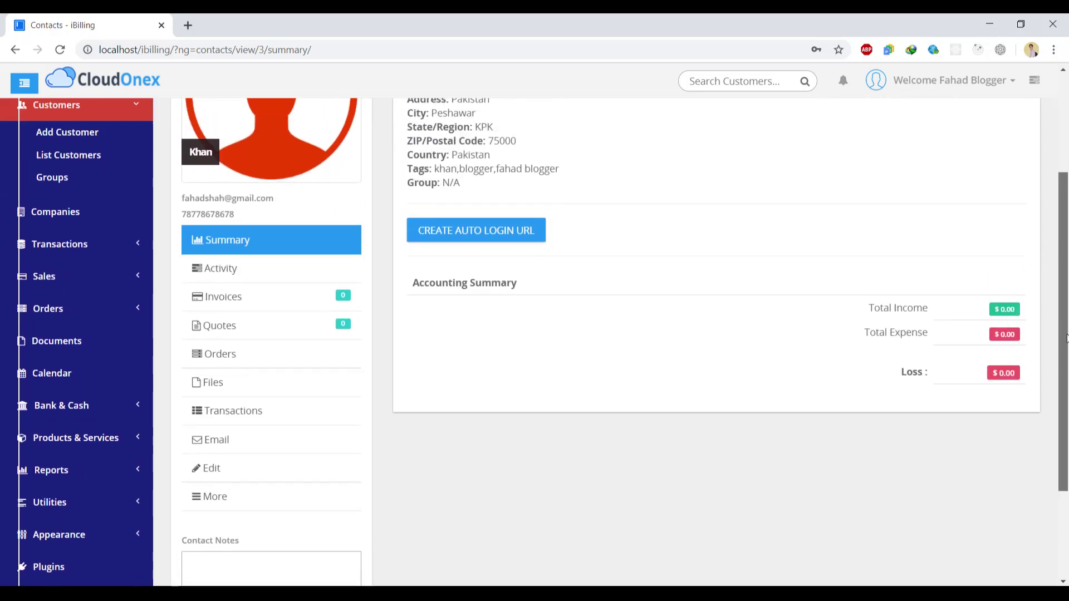
pyautogui.click(226, 278)
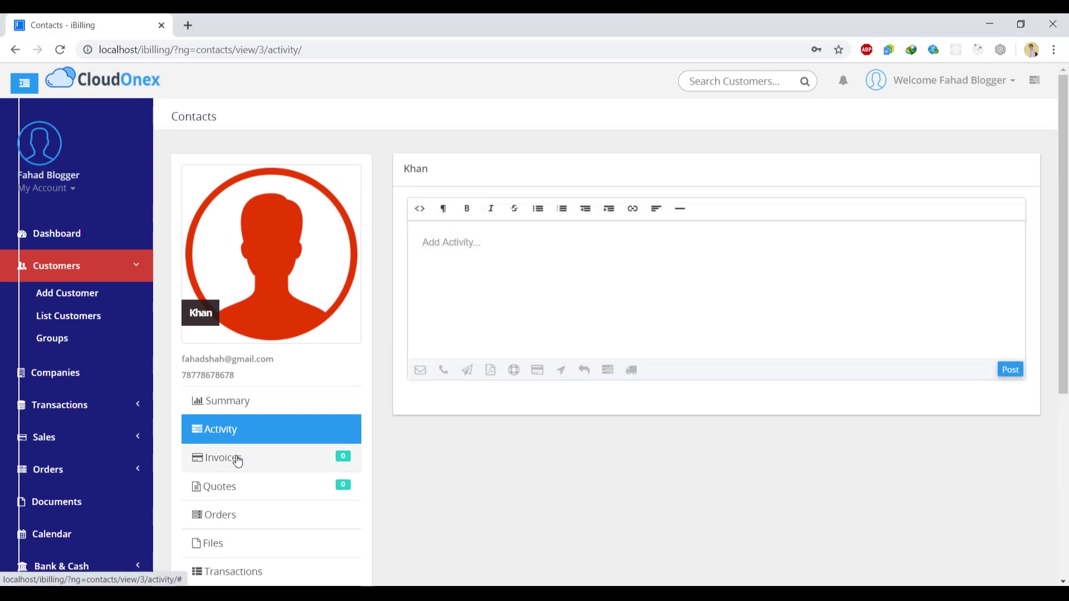
pyautogui.click(234, 457)
pyautogui.click(237, 498)
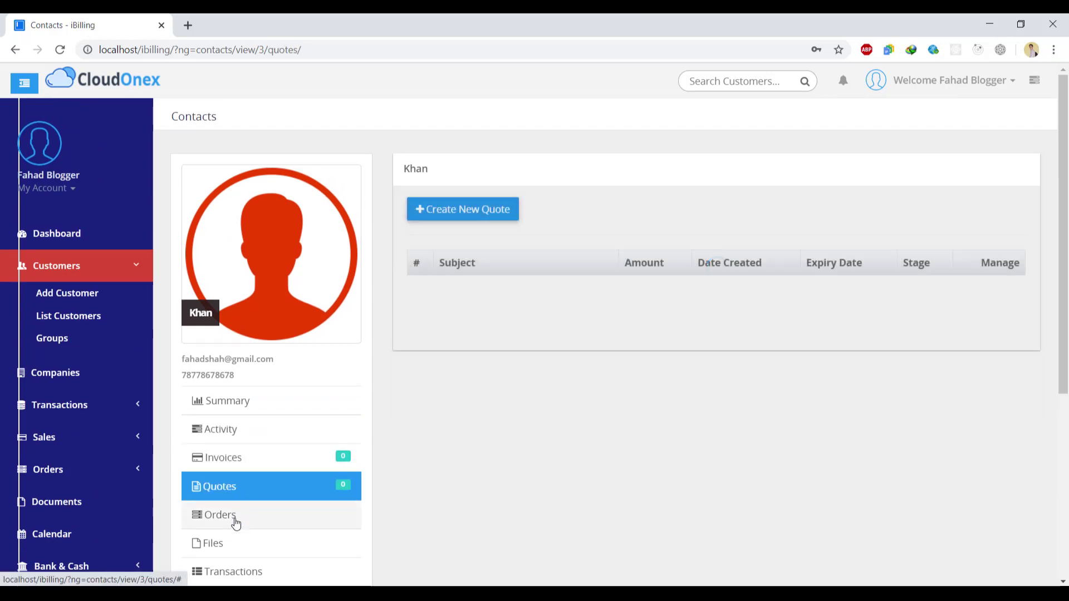
pyautogui.click(235, 521)
pyautogui.click(236, 545)
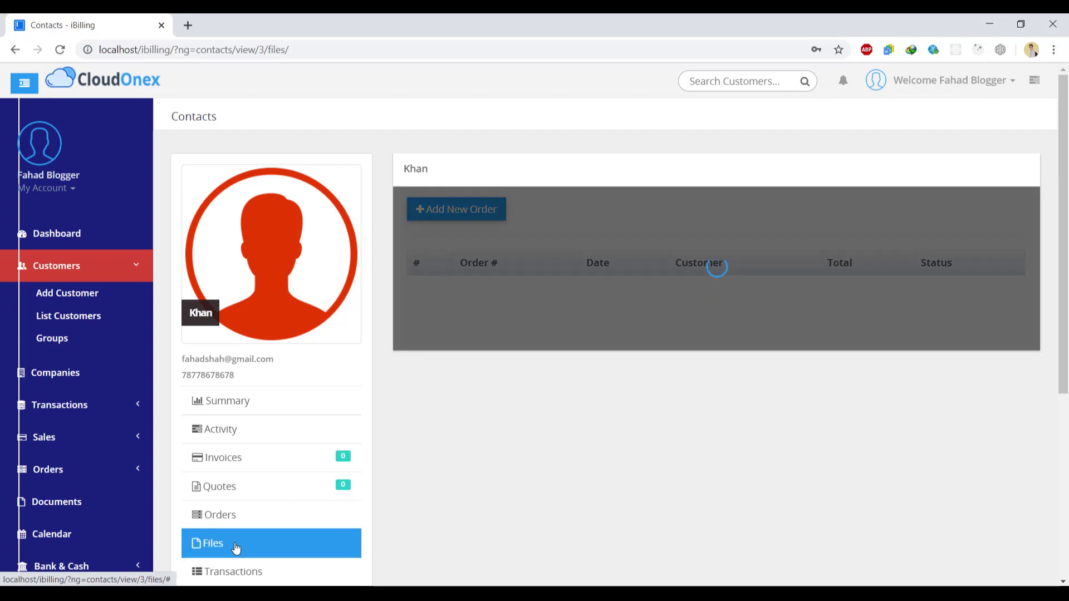
# - Check the Transactions, Email, Edit and More sections, then list all customers
pyautogui.scroll(-3, 306, 400)
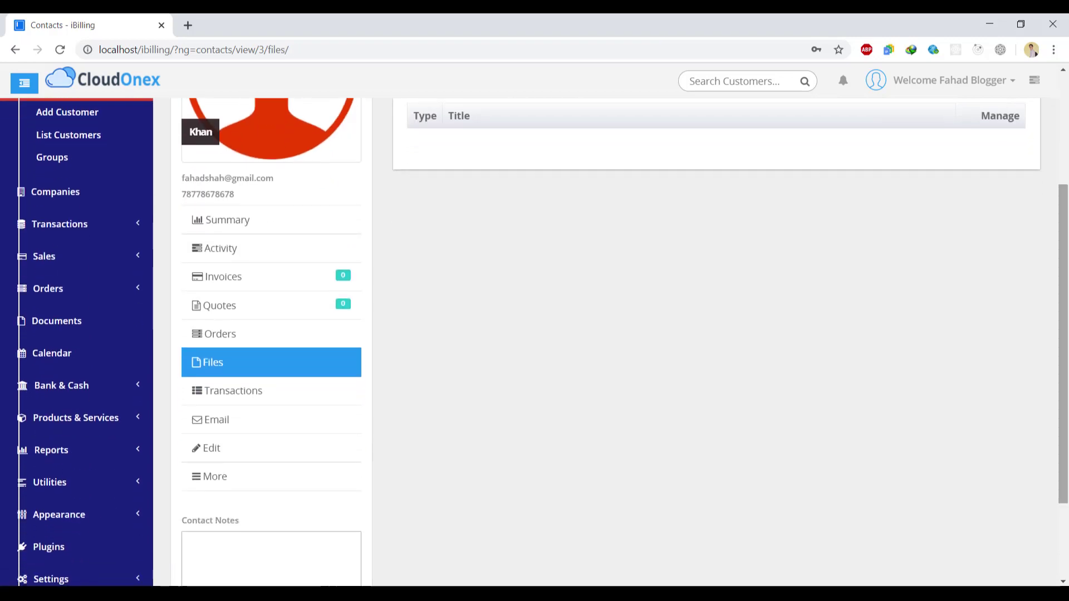
pyautogui.click(262, 390)
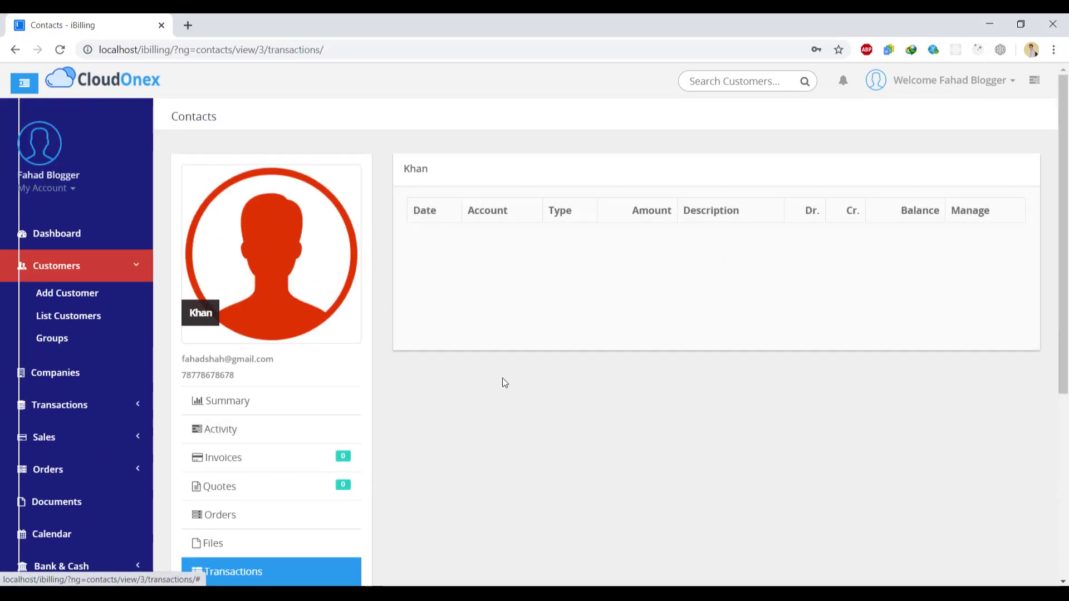
pyautogui.scroll(-5, 353, 401)
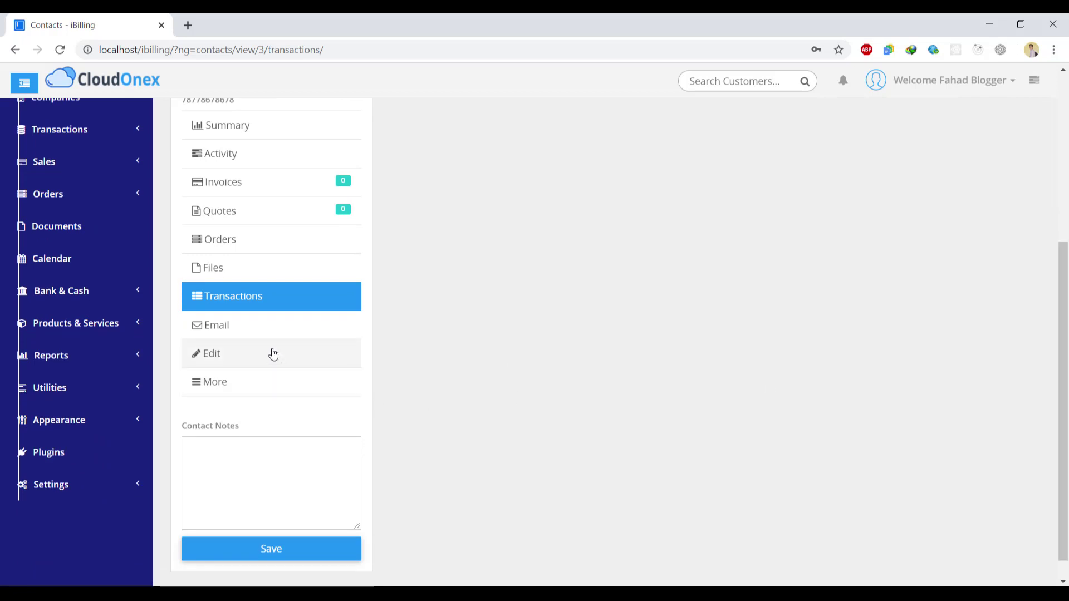
pyautogui.click(256, 335)
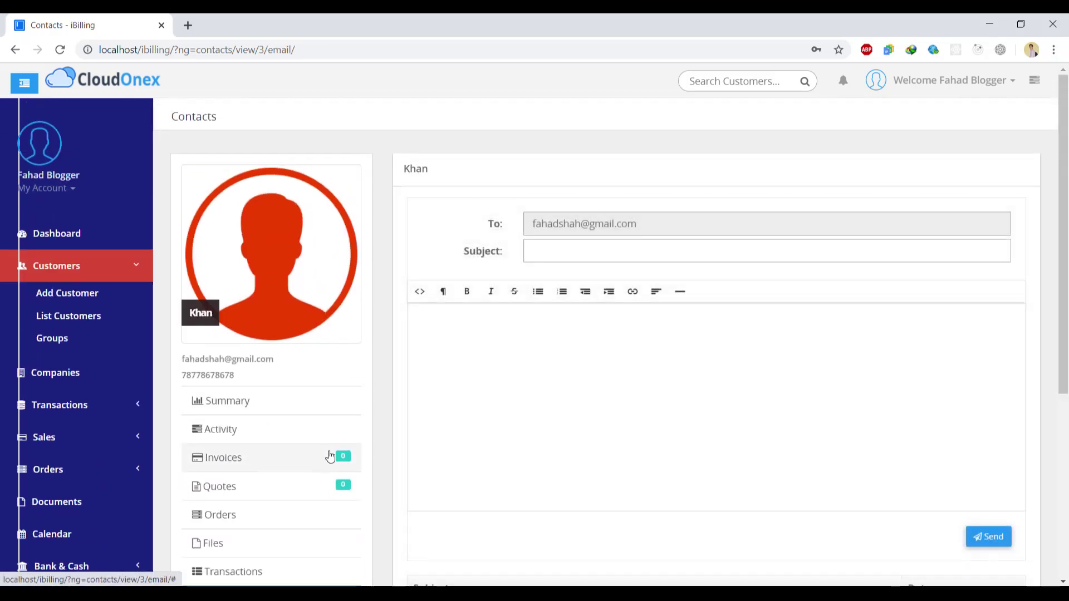
pyautogui.scroll(-4, 330, 456)
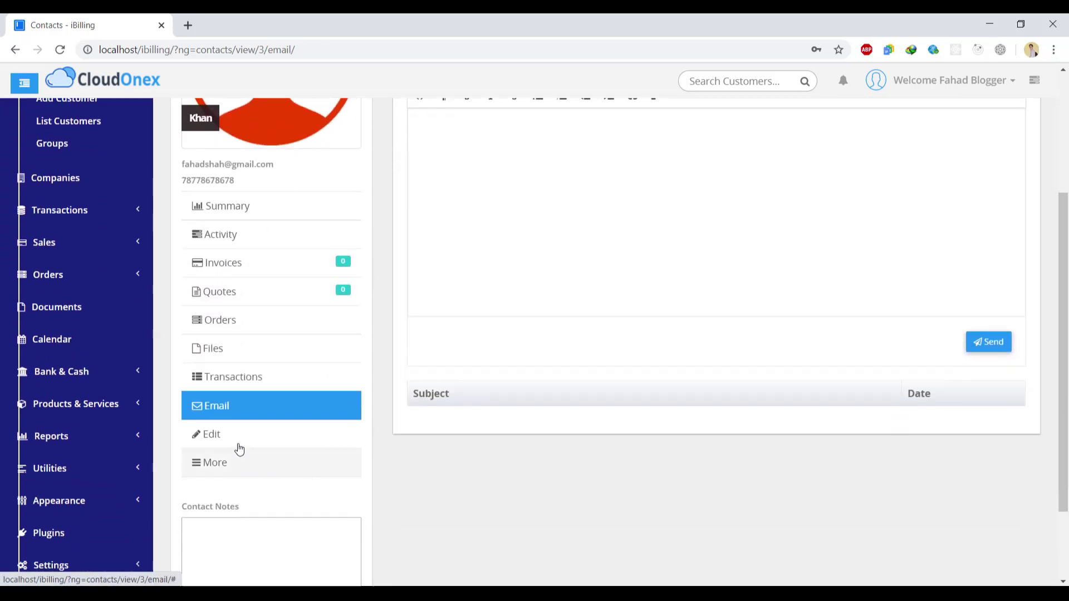
pyautogui.click(236, 440)
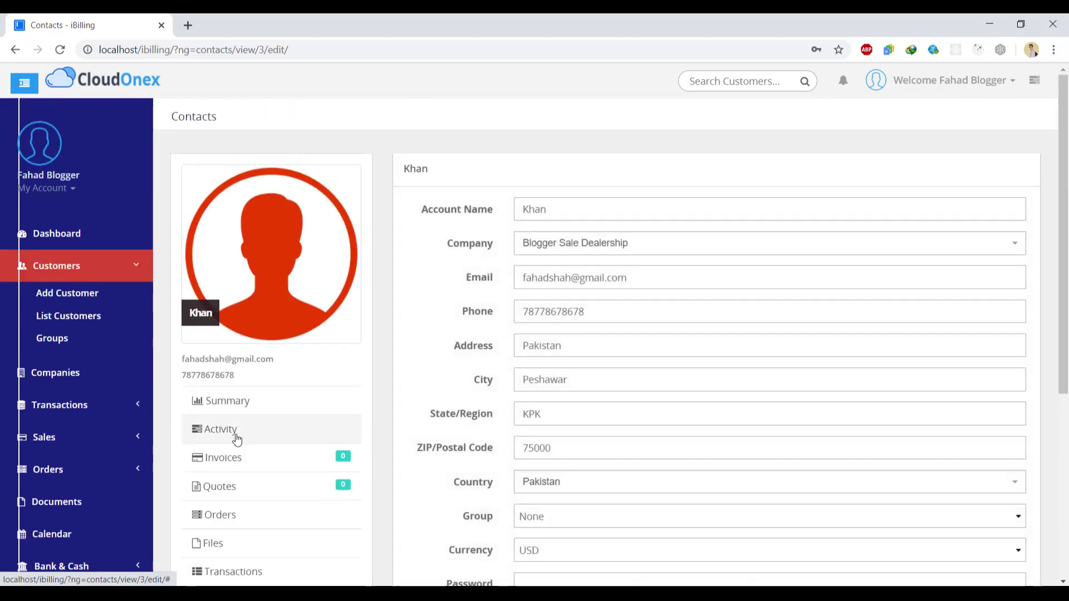
pyautogui.scroll(-5, 462, 333)
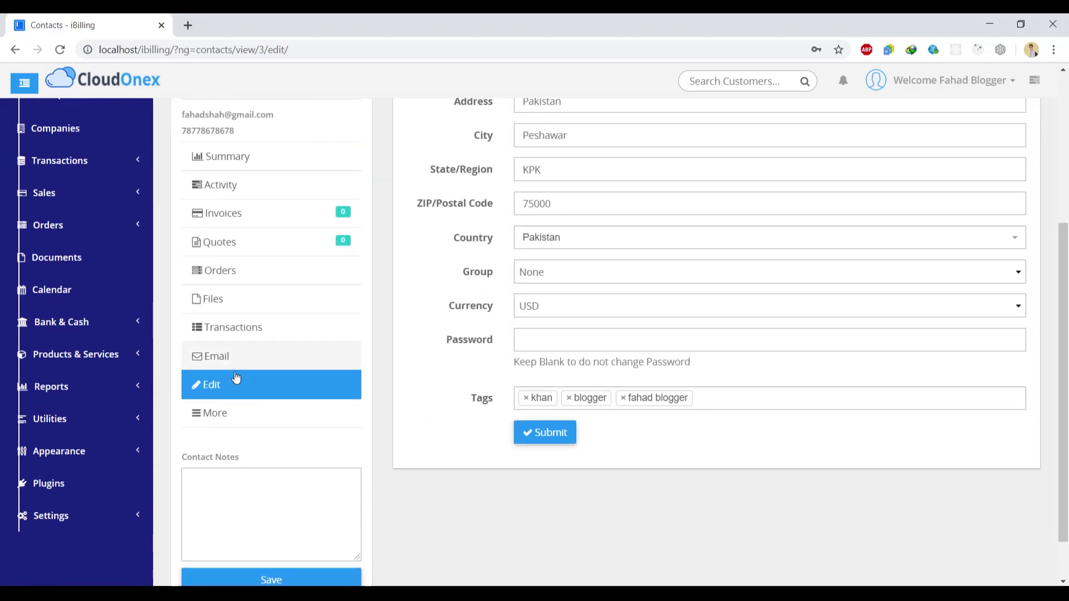
pyautogui.click(221, 419)
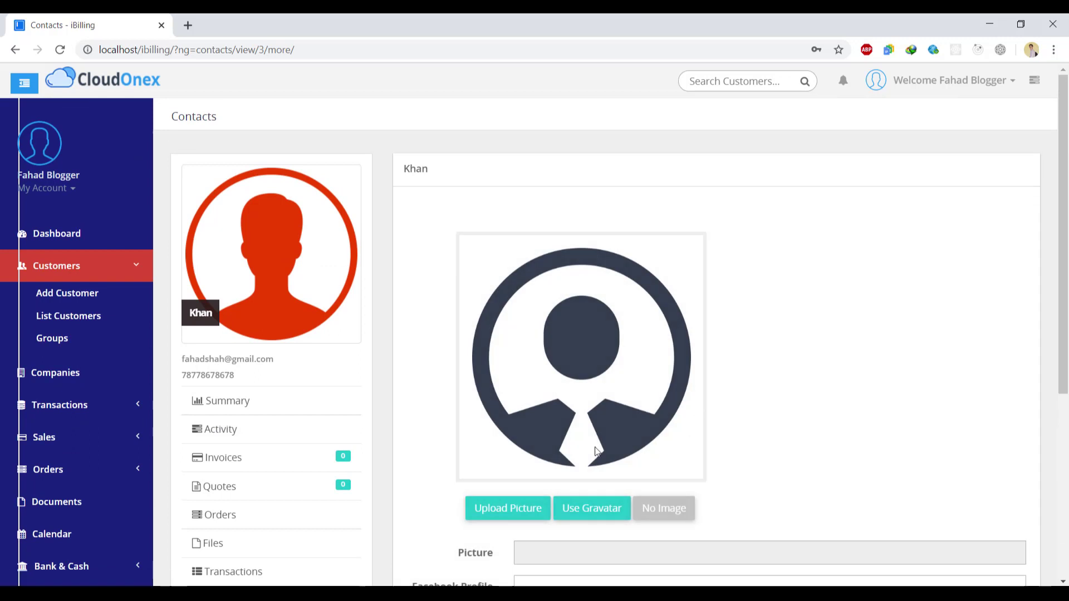
pyautogui.click(74, 313)
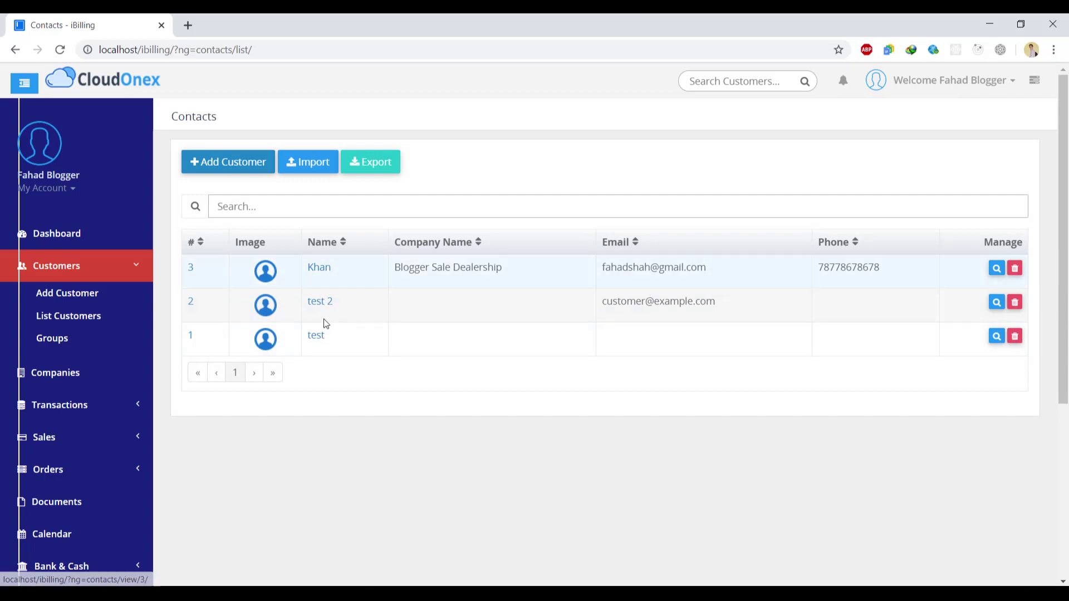
# - Go to the Companies list and start a new company
pyautogui.click(64, 346)
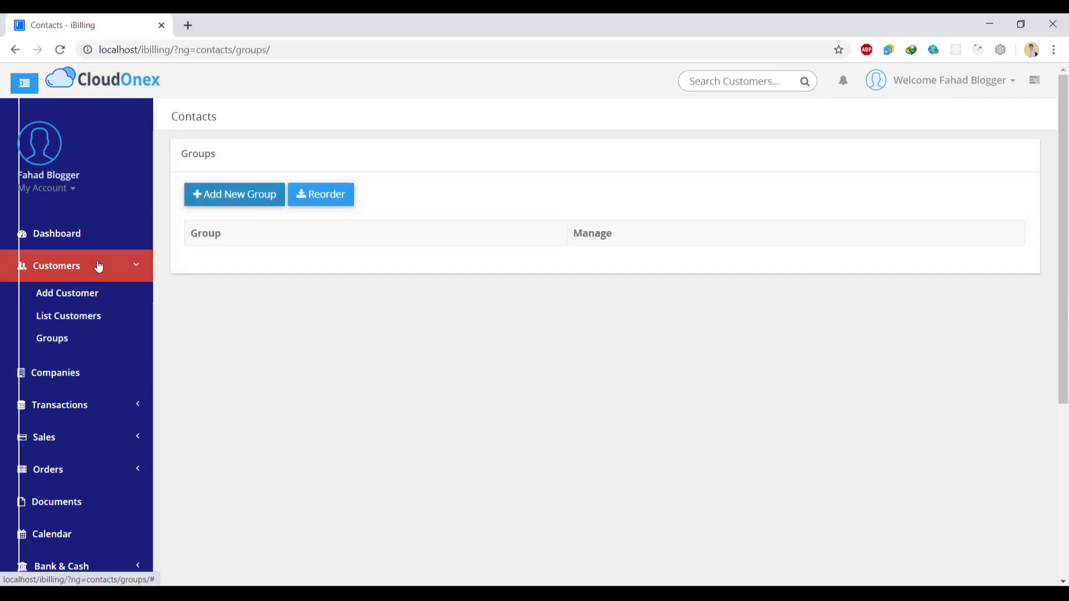
pyautogui.click(98, 266)
pyautogui.click(79, 306)
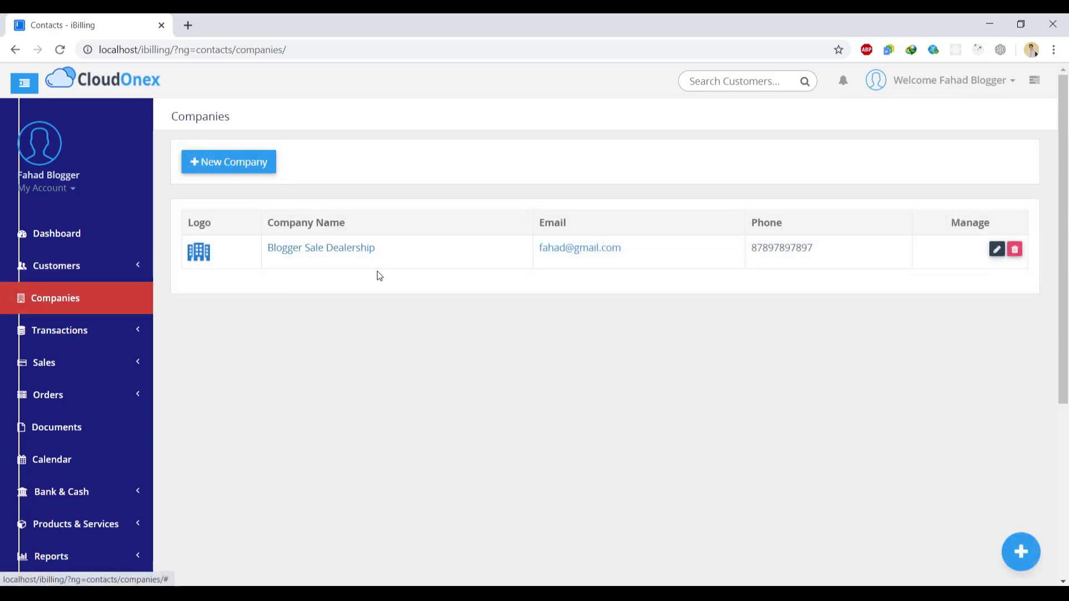
pyautogui.click(212, 168)
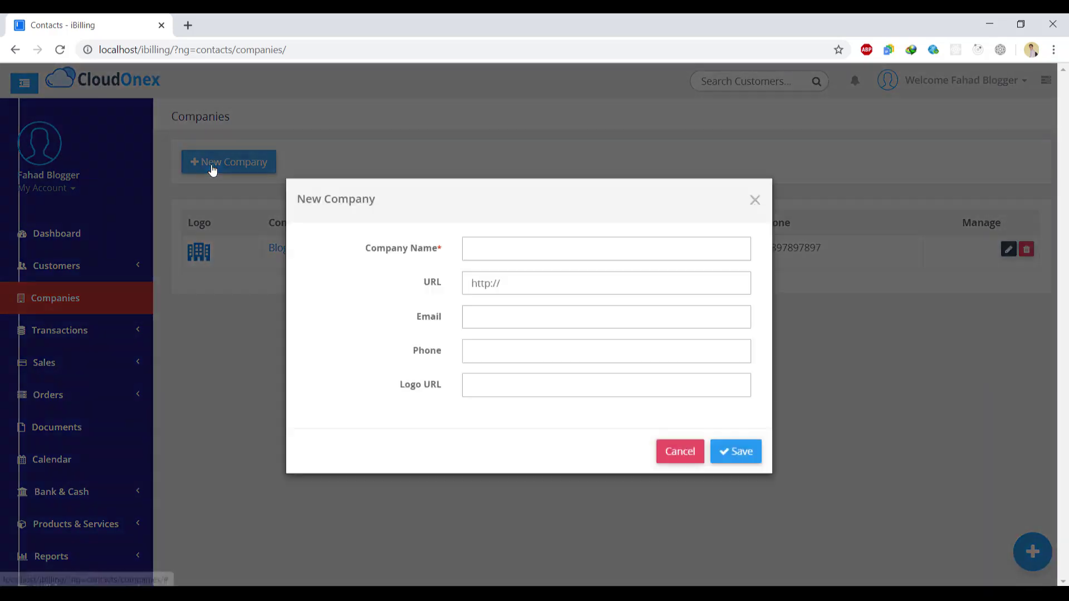
# - Save company Car Dealership with website example.com, its e-mail and phone
pyautogui.click(574, 257)
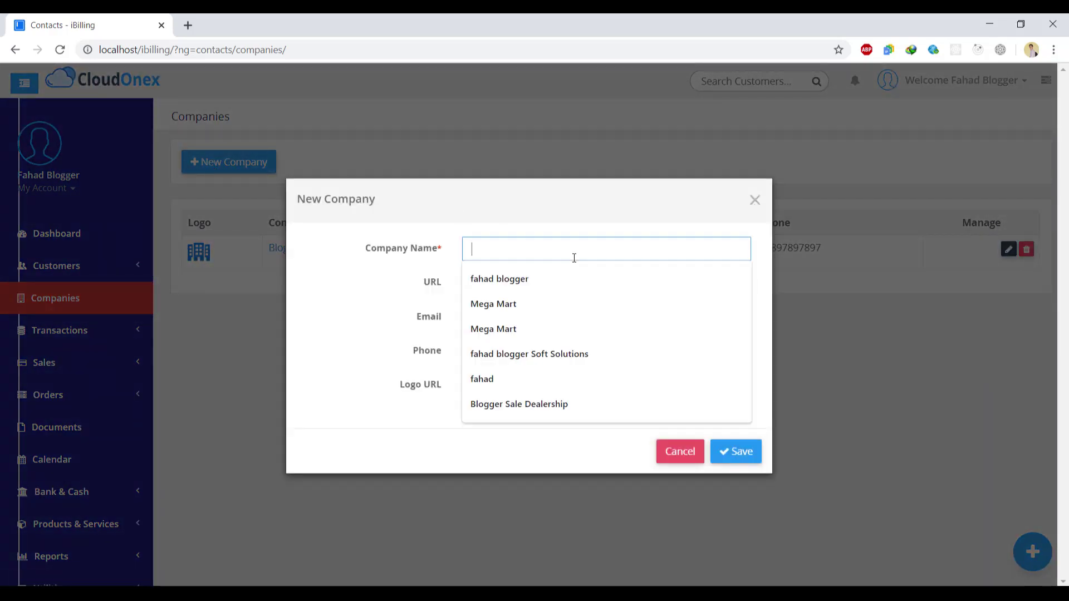
pyautogui.write('Car Dealership')
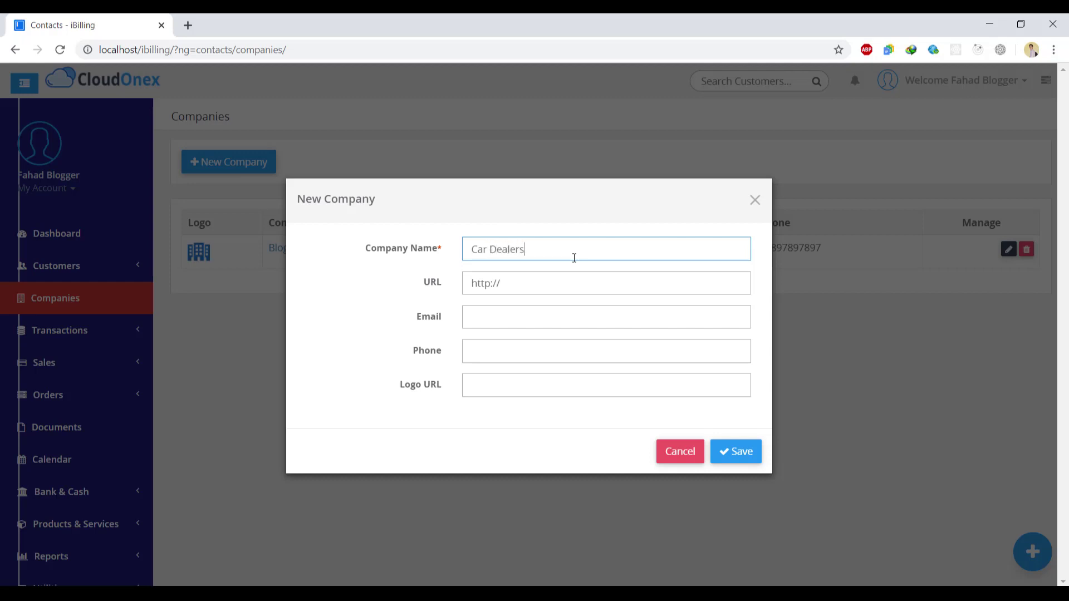
pyautogui.click(549, 280)
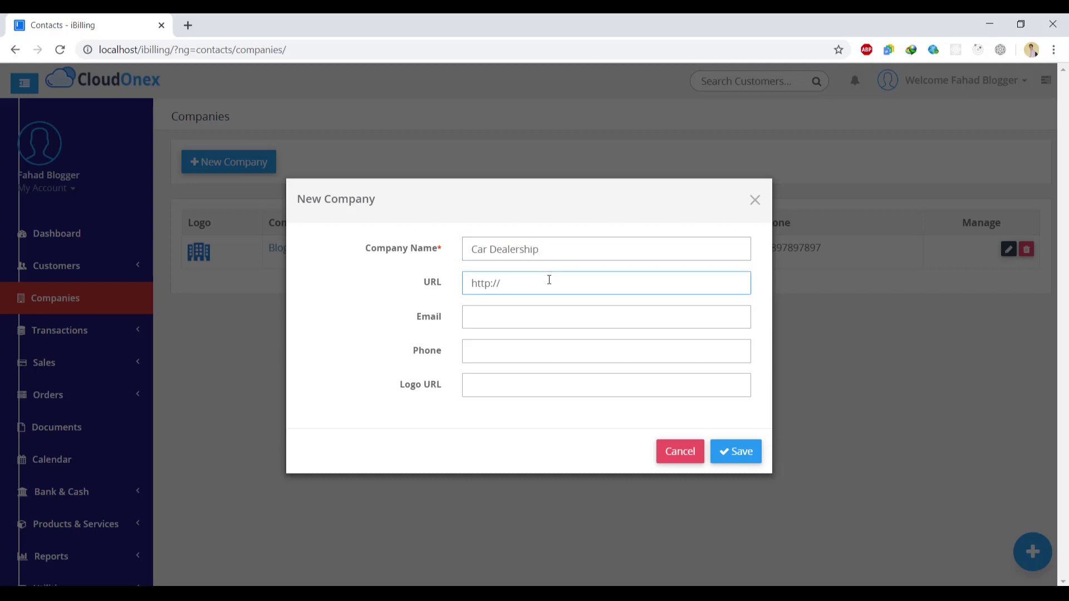
pyautogui.write('example.com')
pyautogui.press('Tab')
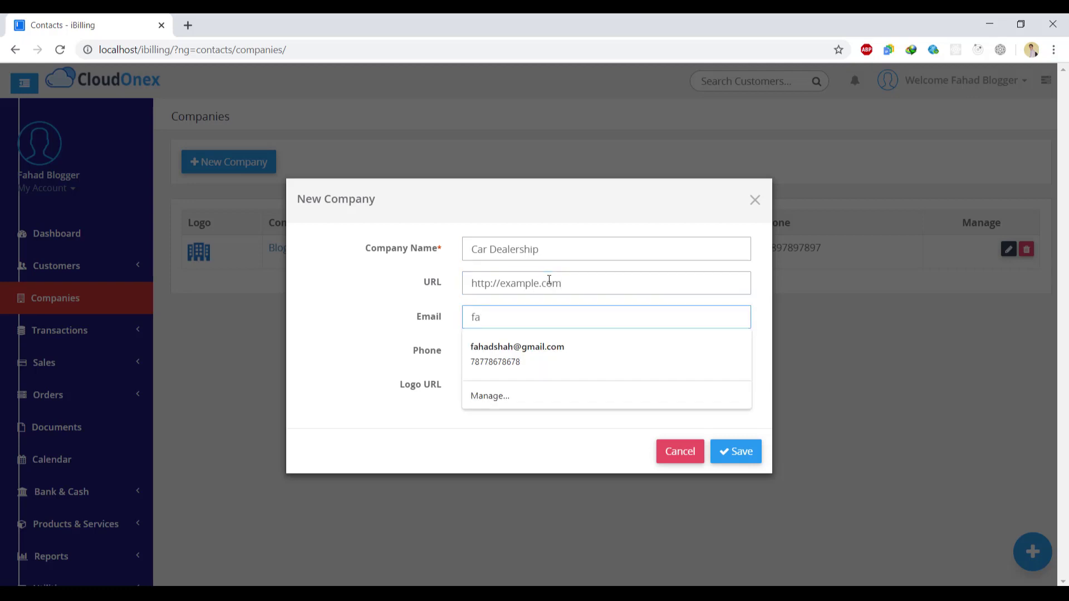
pyautogui.press('Tab')
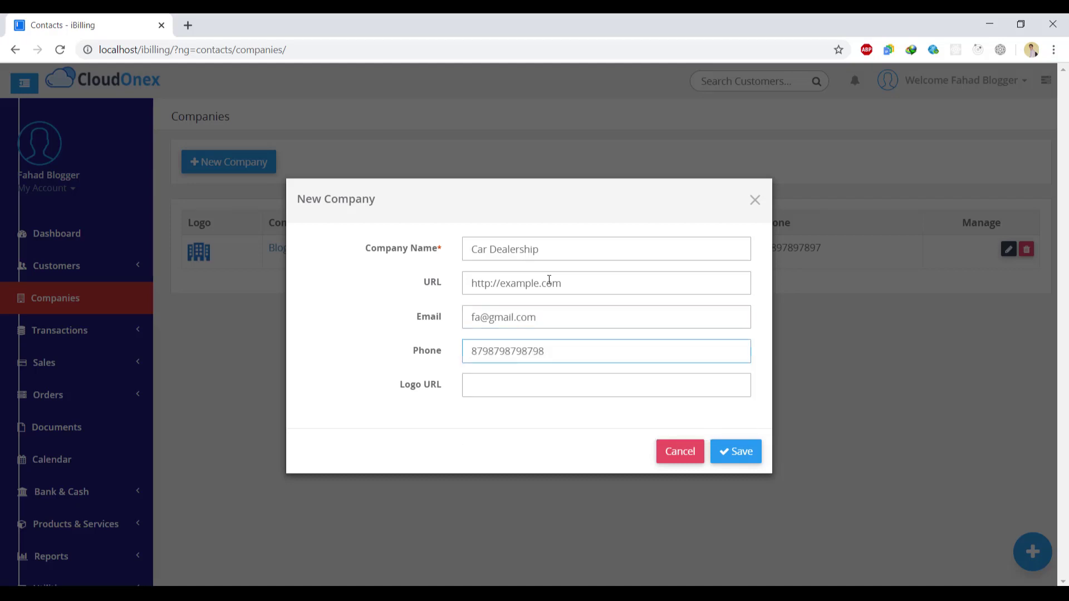
pyautogui.click(742, 460)
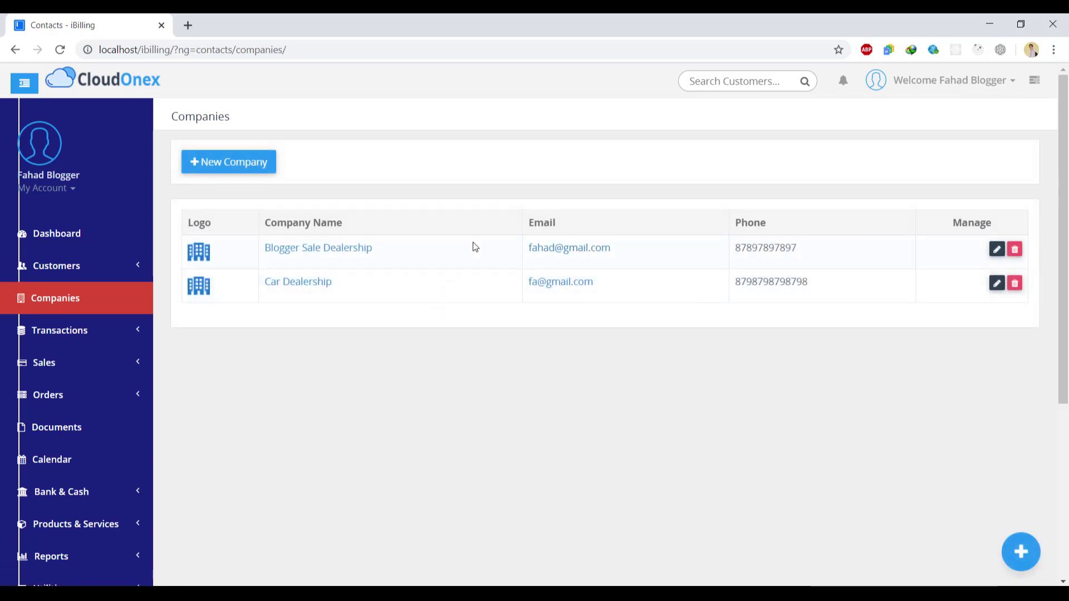
# - Browse the Transactions pages: New Deposit, New Expense, Transfer, View Transactions and Balance Sheet
pyautogui.click(128, 340)
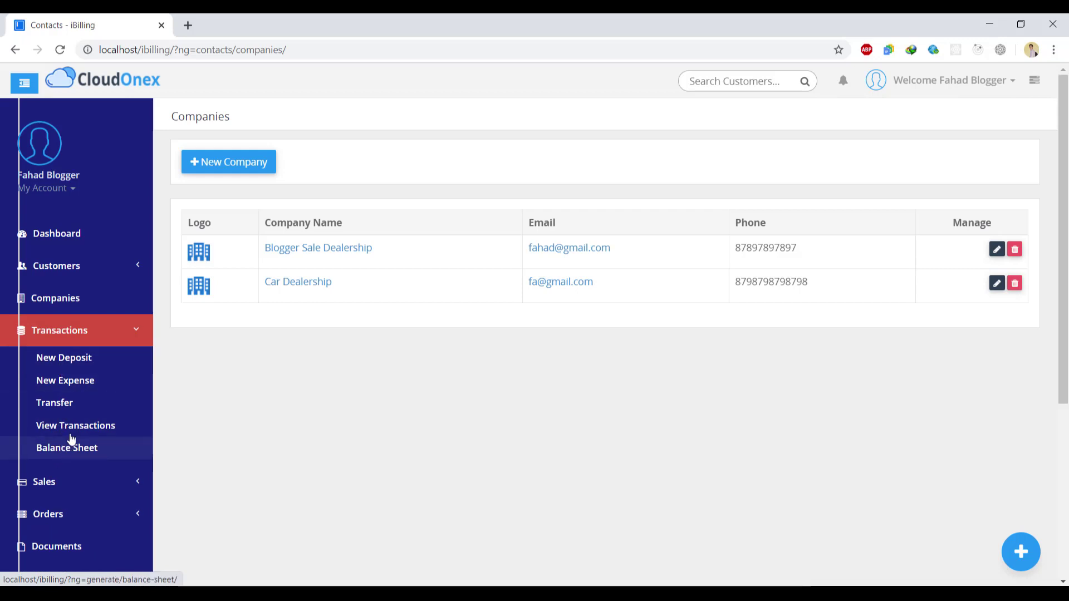
pyautogui.click(67, 361)
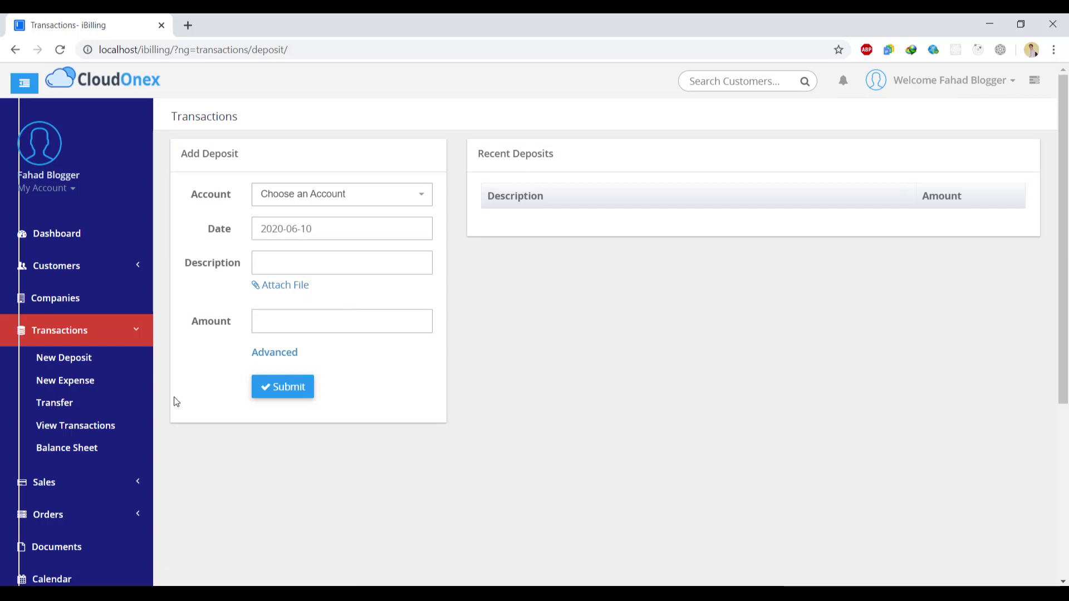
pyautogui.click(102, 372)
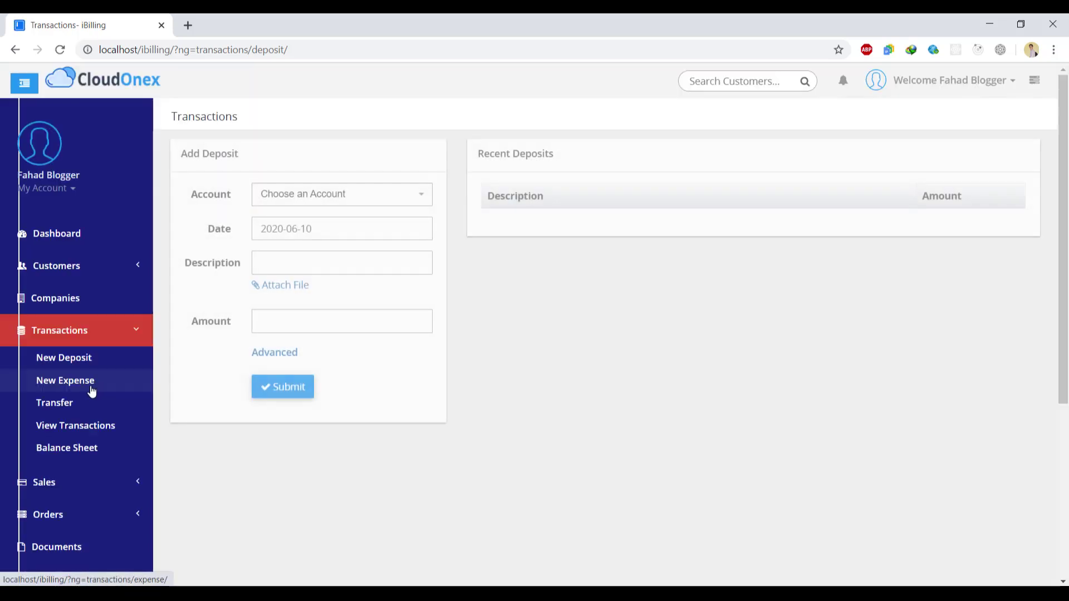
pyautogui.click(92, 389)
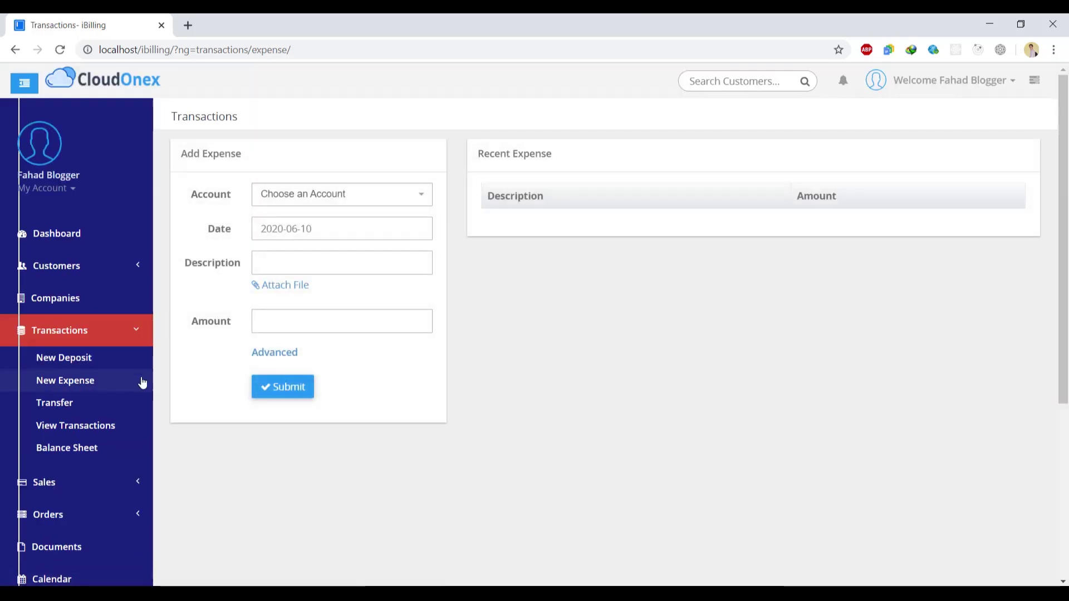
pyautogui.click(69, 411)
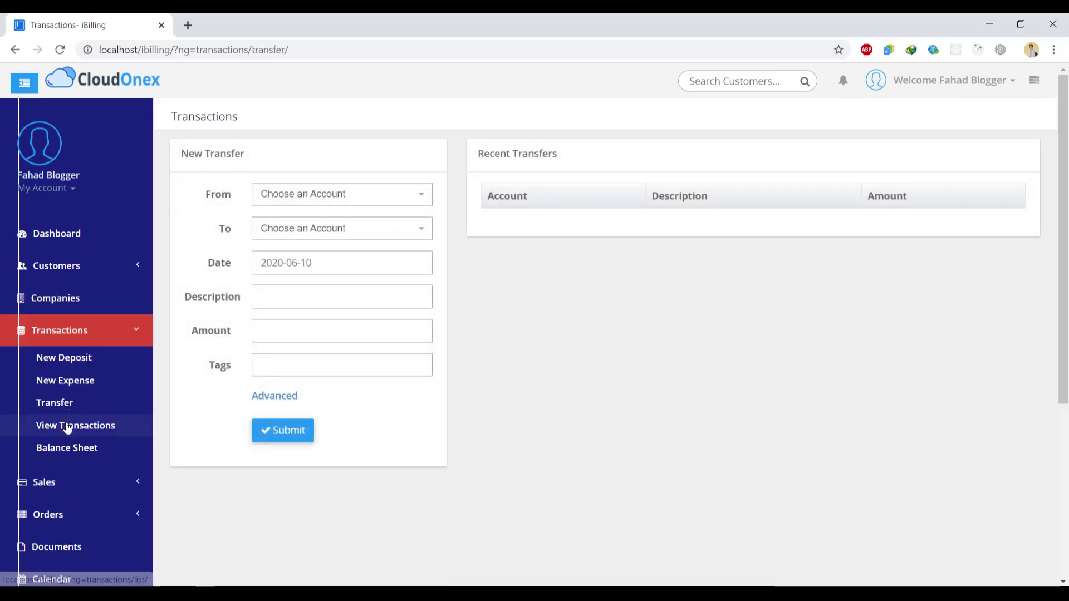
pyautogui.click(67, 427)
pyautogui.click(71, 453)
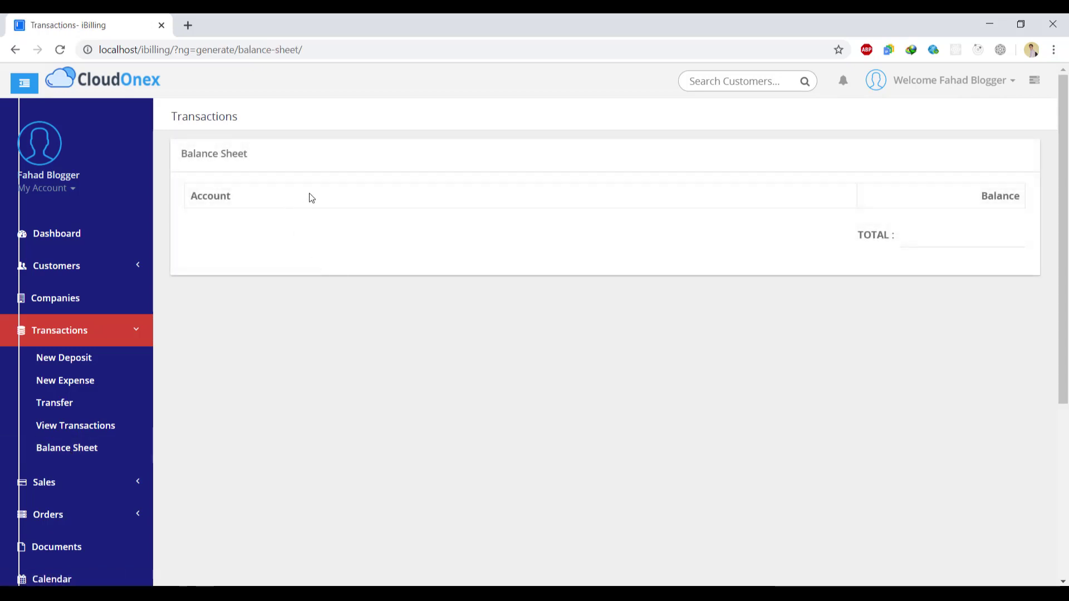
# - Collapse Transactions and bring up the empty Sales invoices list
pyautogui.click(146, 325)
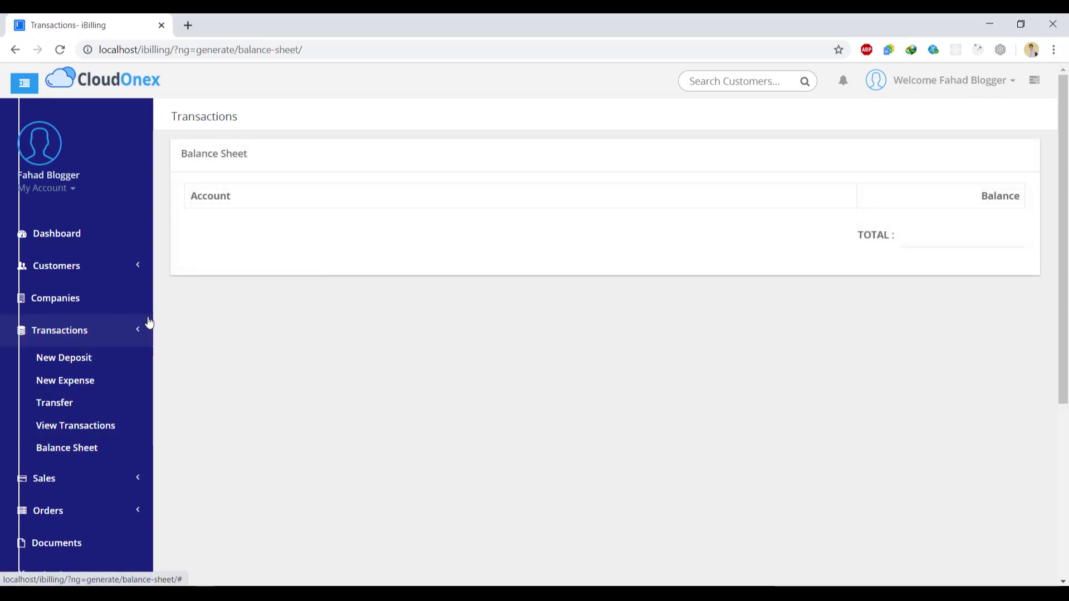
pyautogui.click(115, 369)
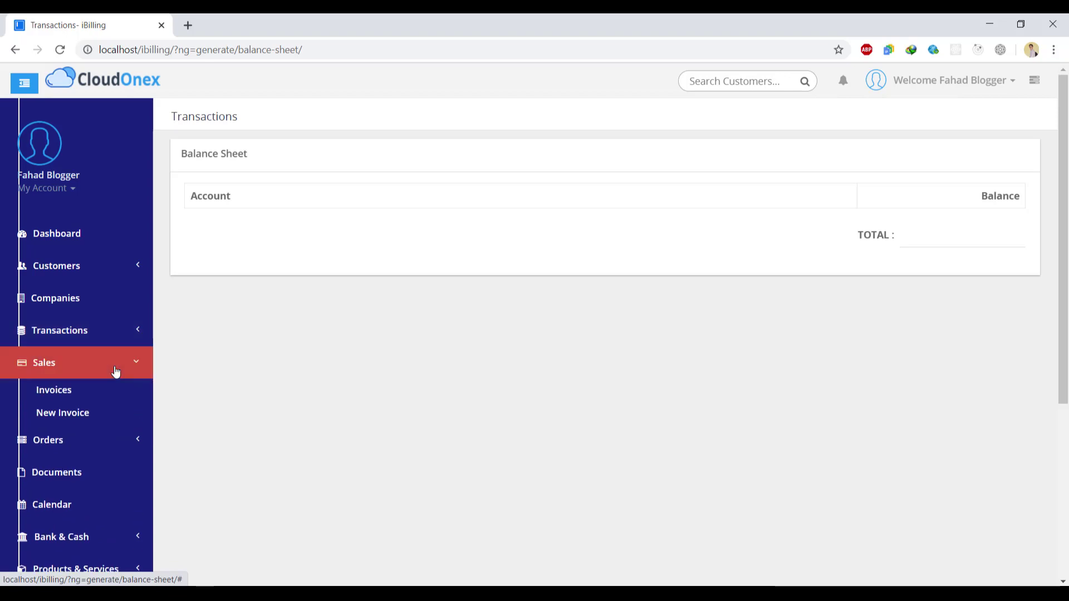
pyautogui.click(68, 395)
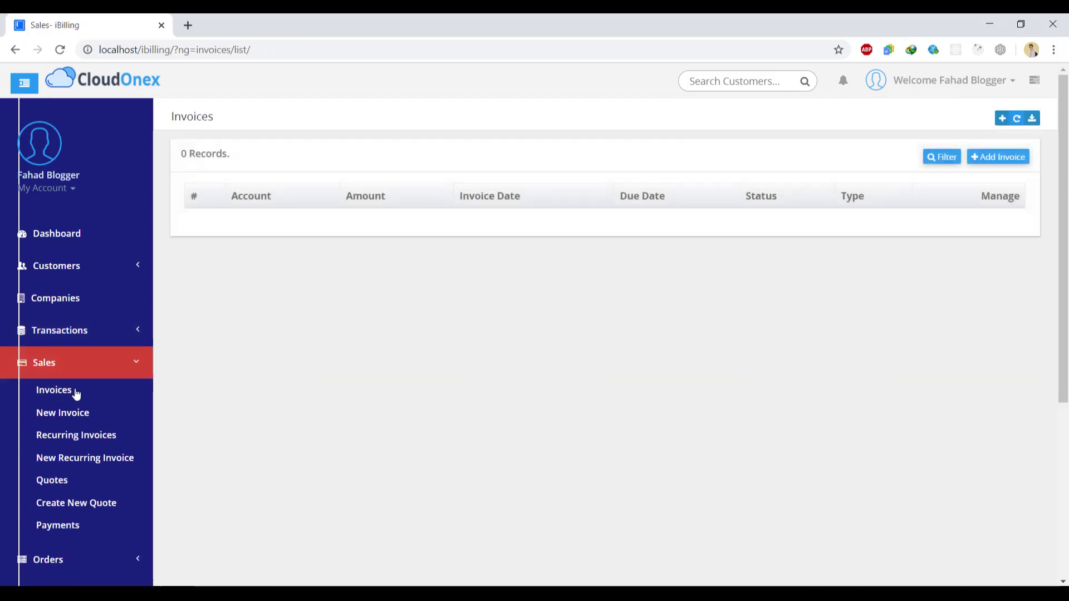
# - Create a new invoice billed to the existing customer
pyautogui.click(996, 157)
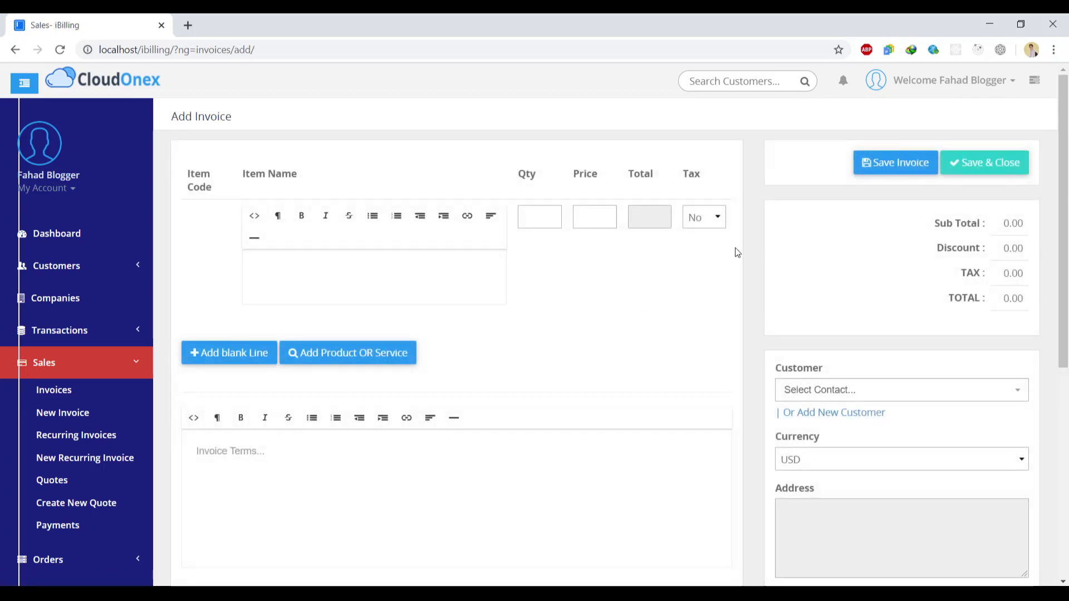
pyautogui.scroll(-2, 946, 250)
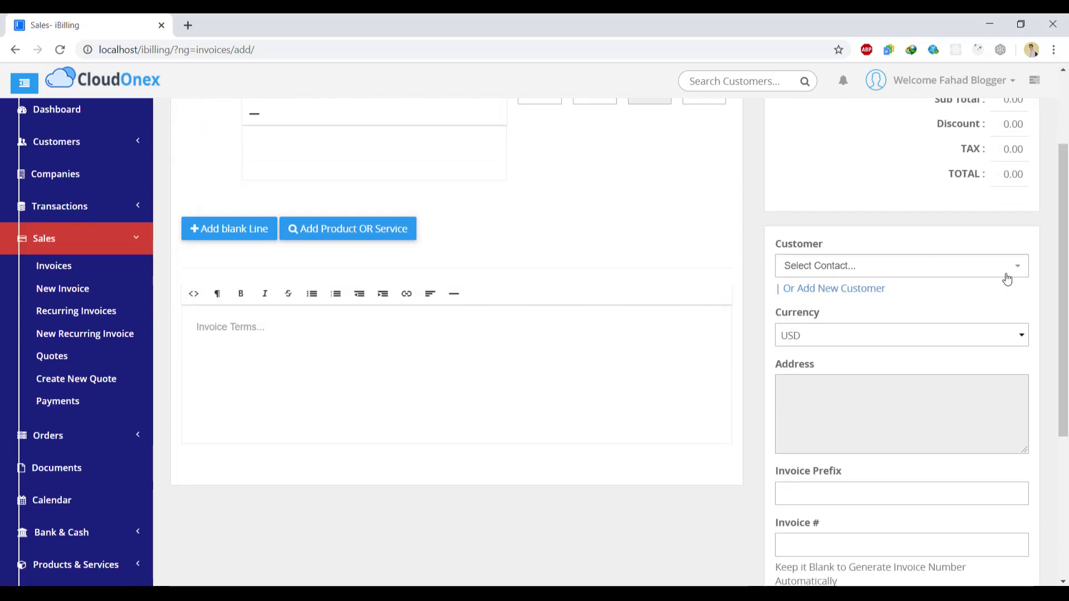
pyautogui.click(998, 275)
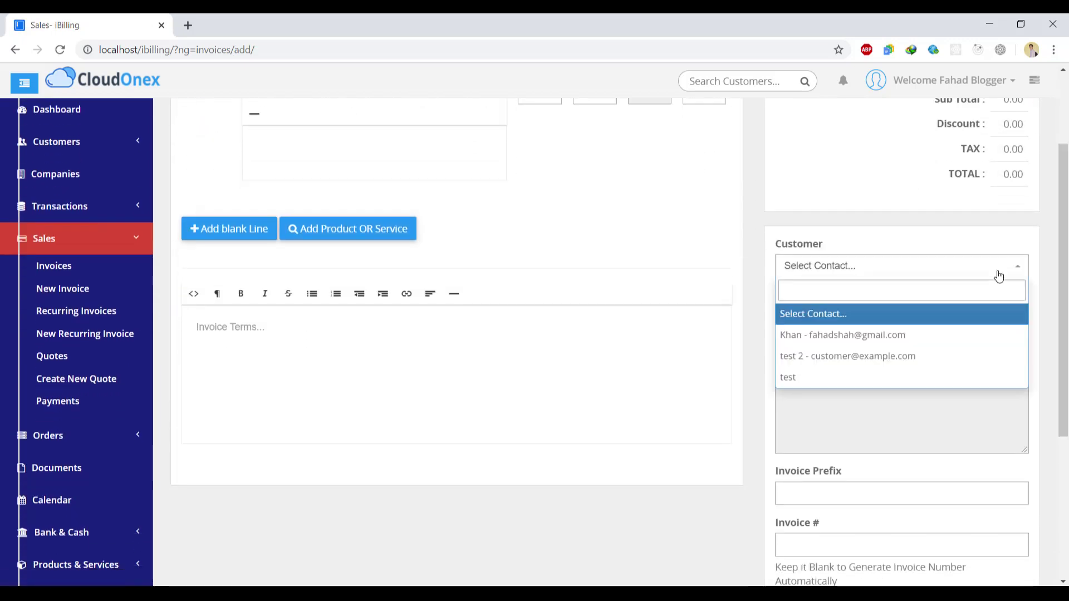
pyautogui.click(851, 335)
# - Set the invoice prefix to blog- and enter invoice number 10000001
pyautogui.moveTo(1065, 343); pyautogui.dragTo(1067, 409)
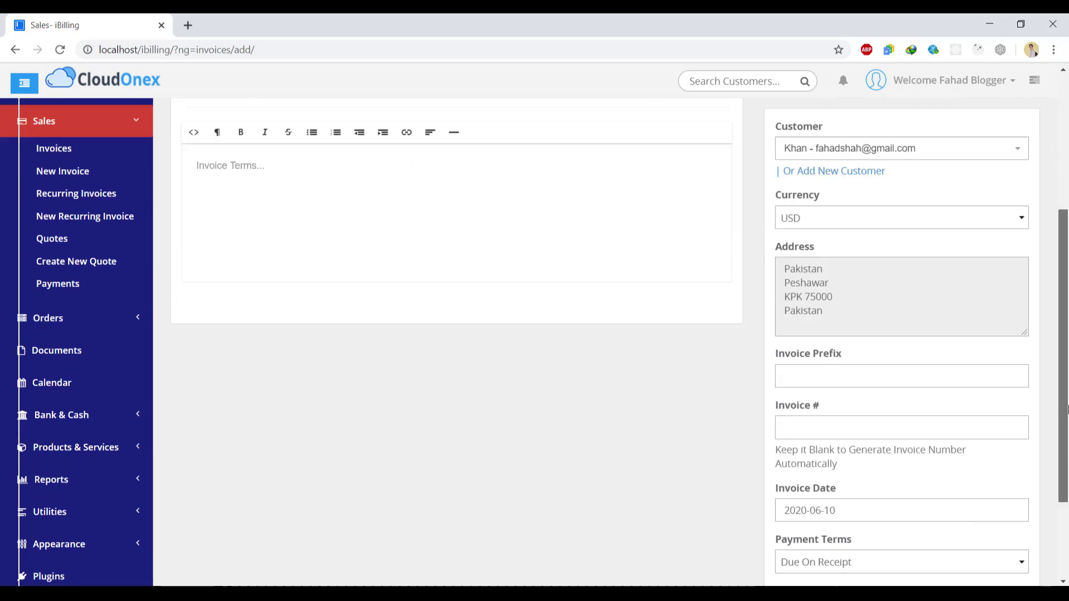
pyautogui.scroll(-1, 1067, 409)
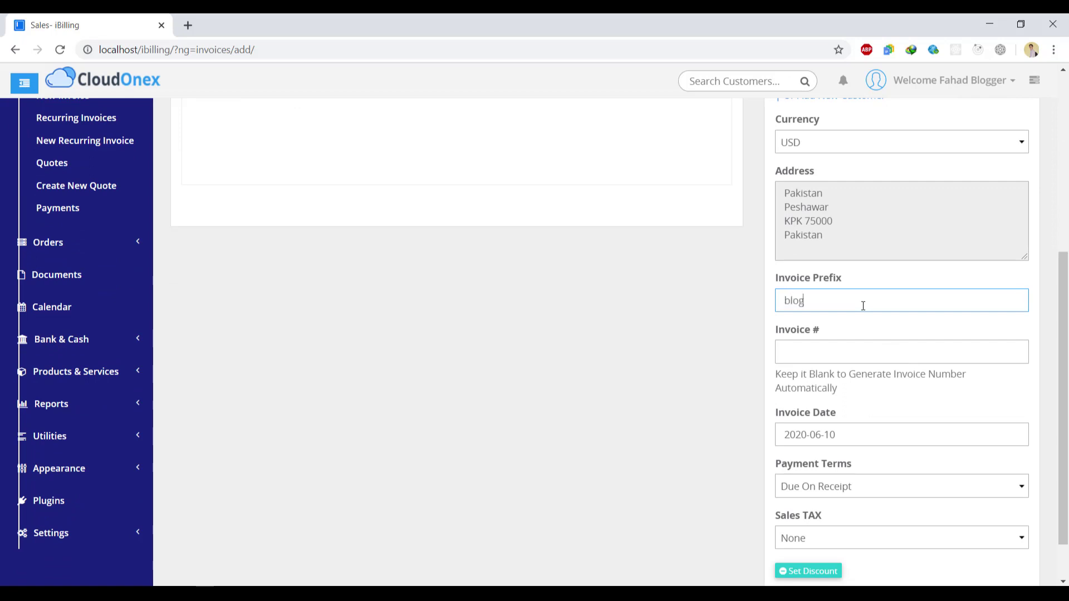
pyautogui.write('-')
pyautogui.click(962, 351)
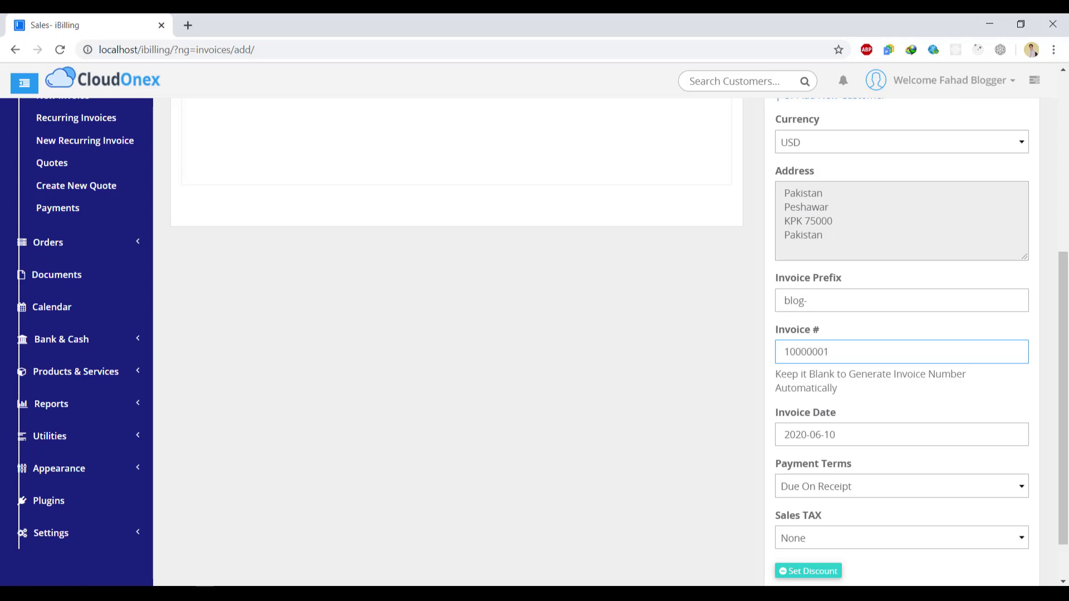
pyautogui.moveTo(1064, 315); pyautogui.dragTo(1066, 193)
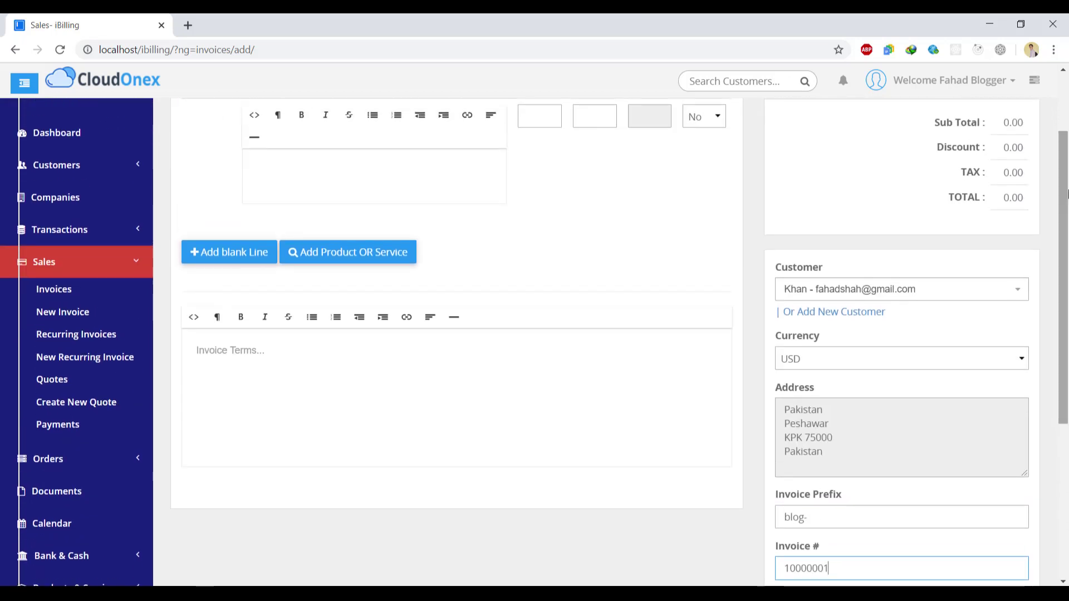
pyautogui.scroll(2, 1066, 194)
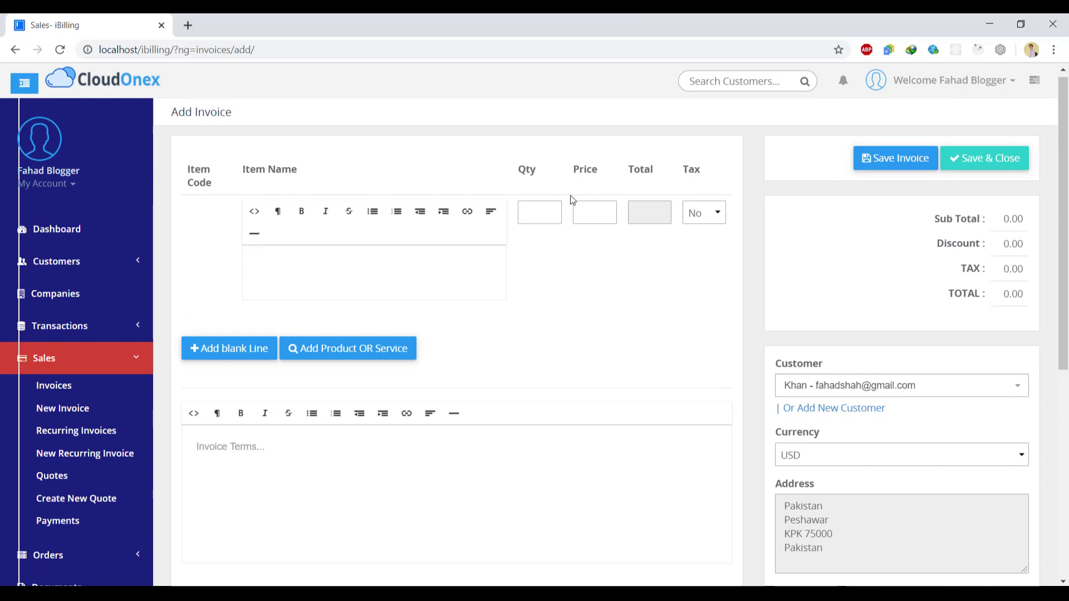
# - Set the first invoice line's Tax to Yes, then check the empty saved-products list
pyautogui.click(547, 214)
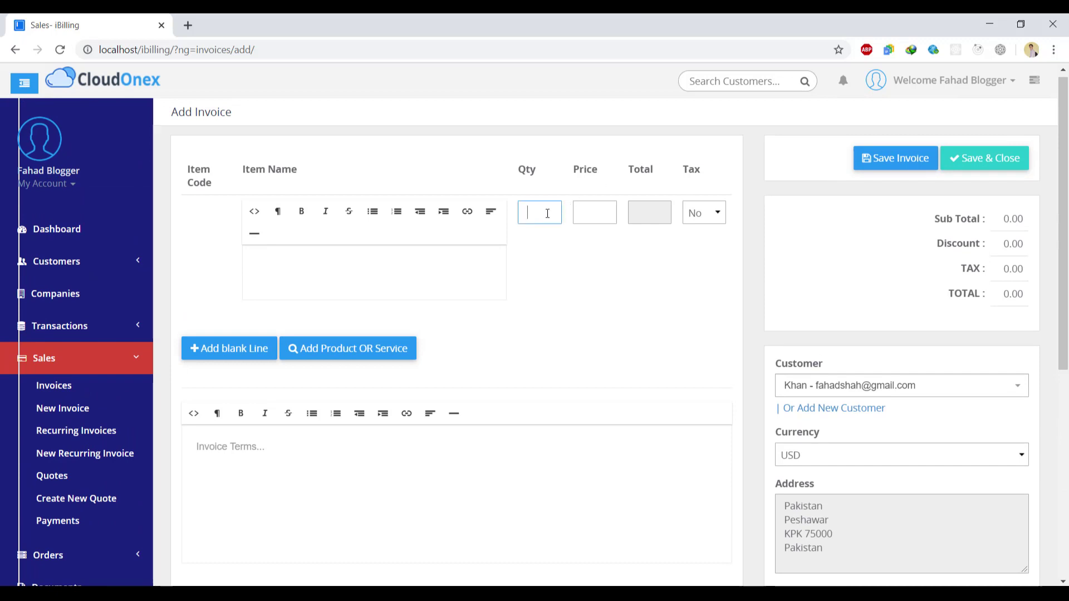
pyautogui.click(306, 262)
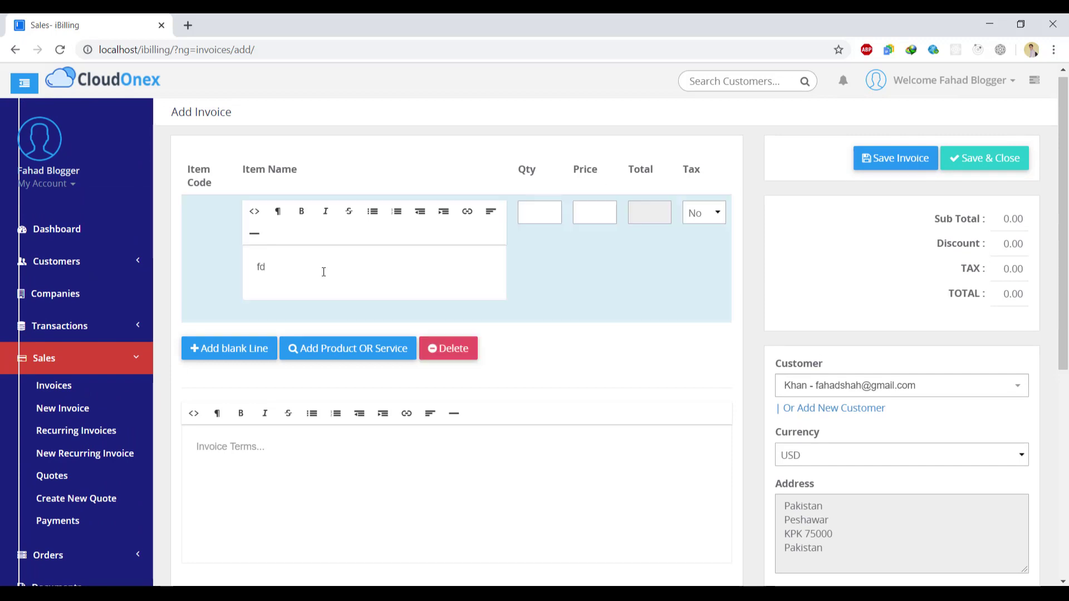
pyautogui.click(709, 218)
pyautogui.click(701, 238)
pyautogui.click(392, 352)
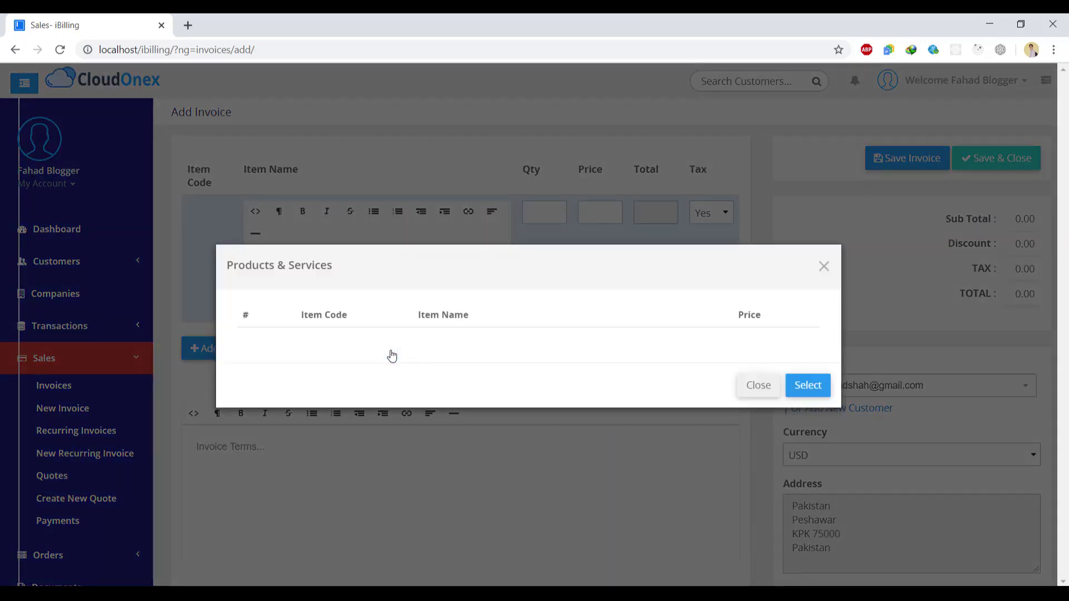
pyautogui.click(807, 385)
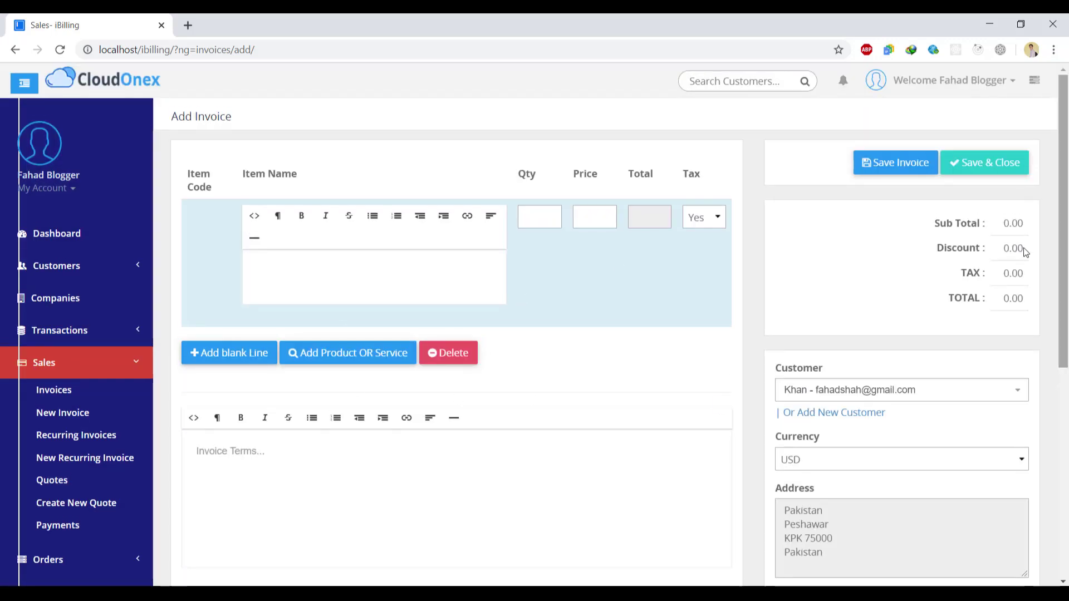
# - Start a new recurring invoice and choose Khan as its customer
pyautogui.click(135, 362)
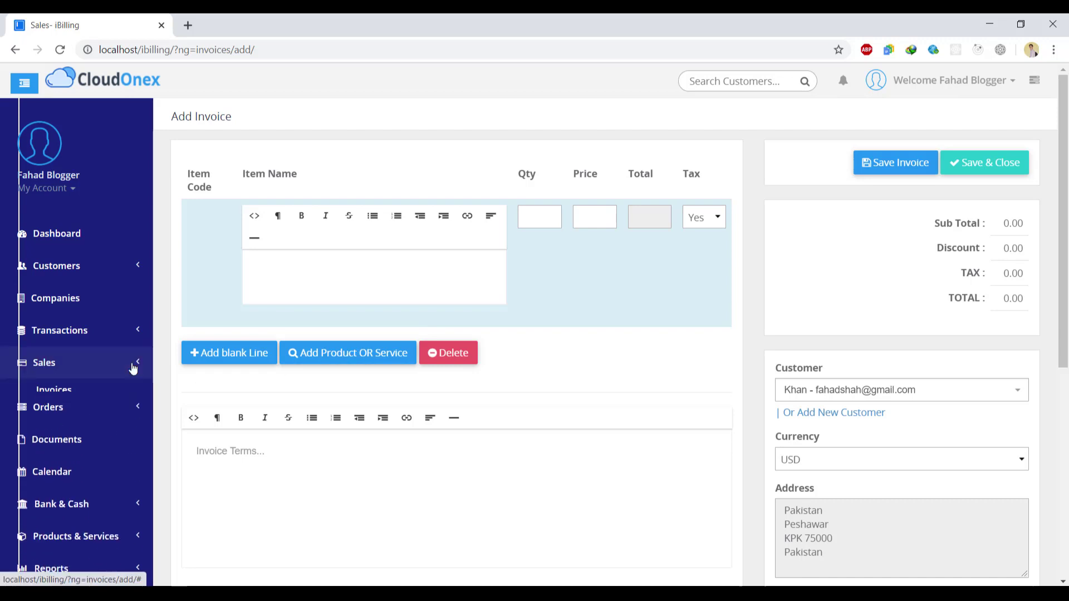
pyautogui.click(139, 407)
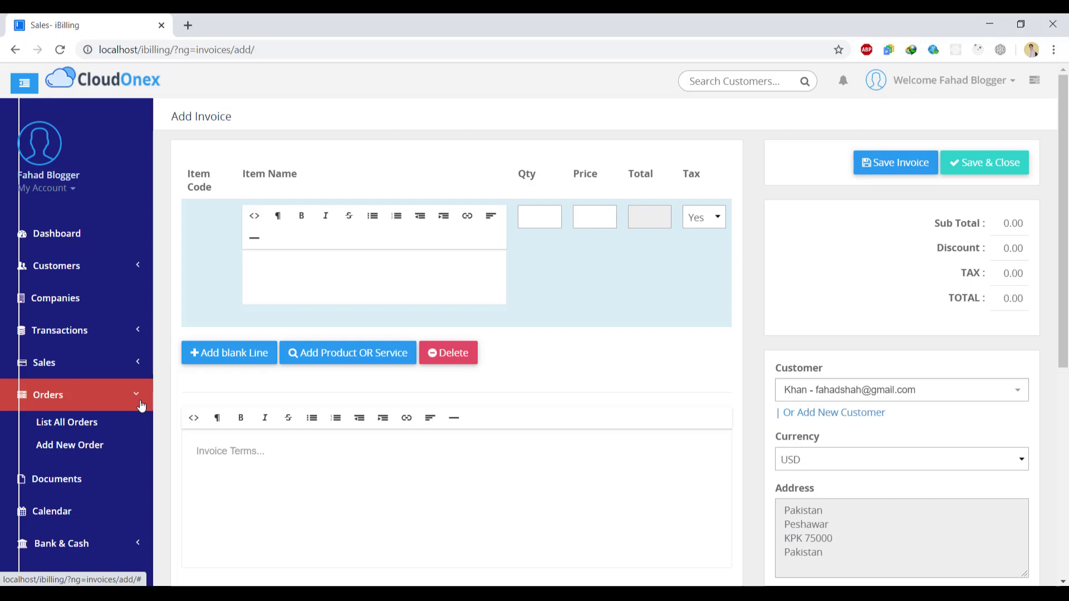
pyautogui.click(140, 405)
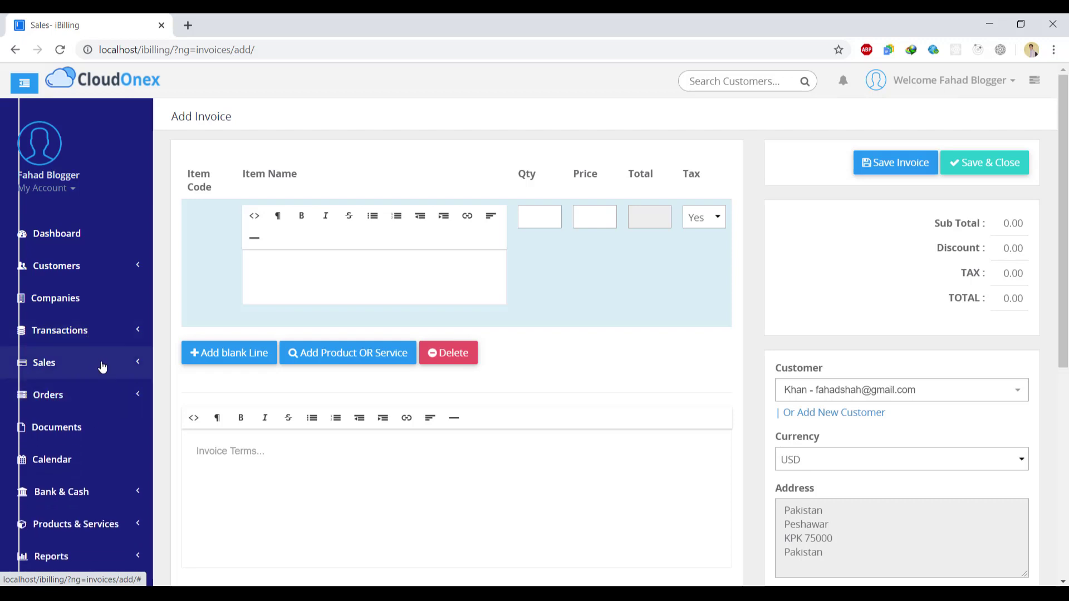
pyautogui.click(102, 365)
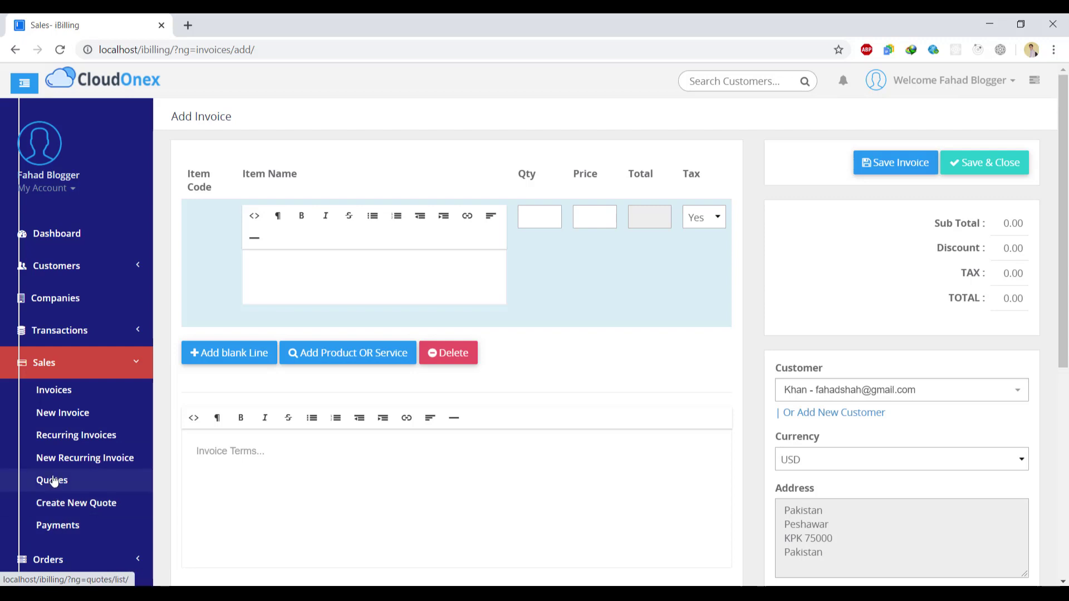
pyautogui.click(77, 437)
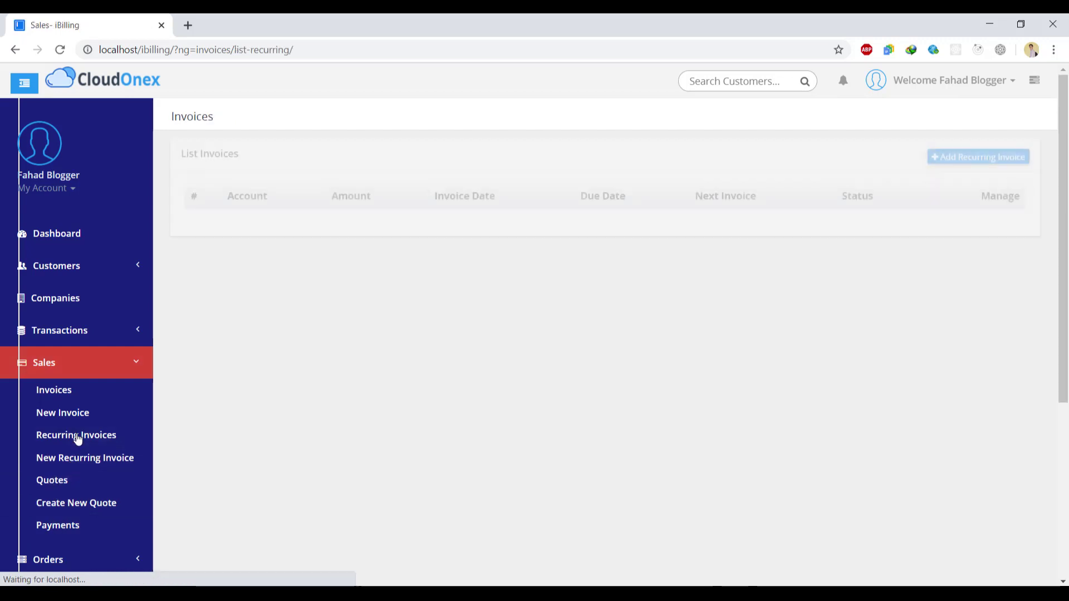
pyautogui.click(972, 161)
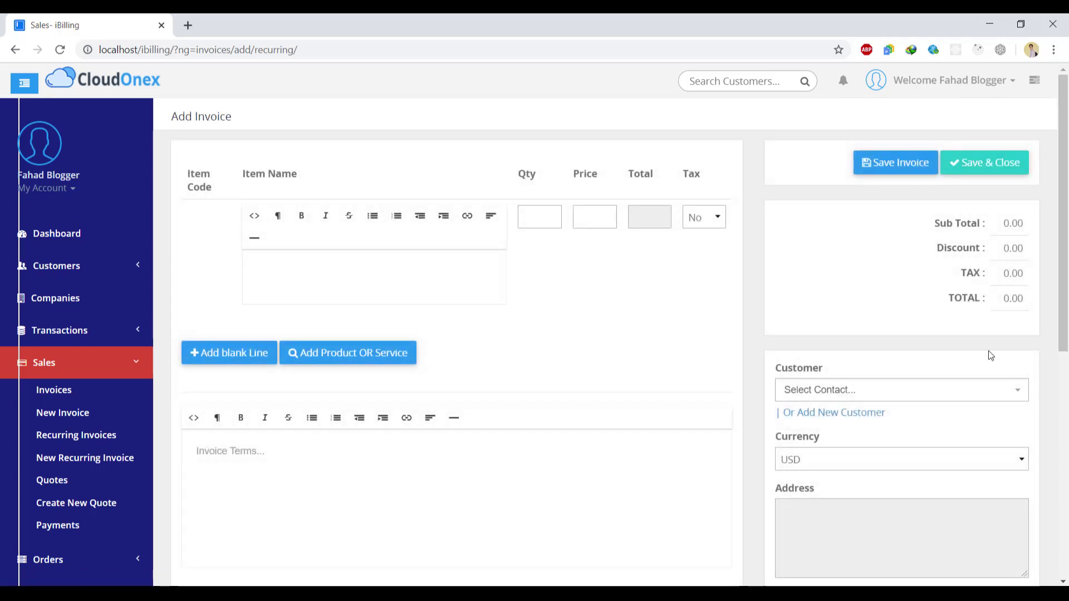
pyautogui.click(950, 398)
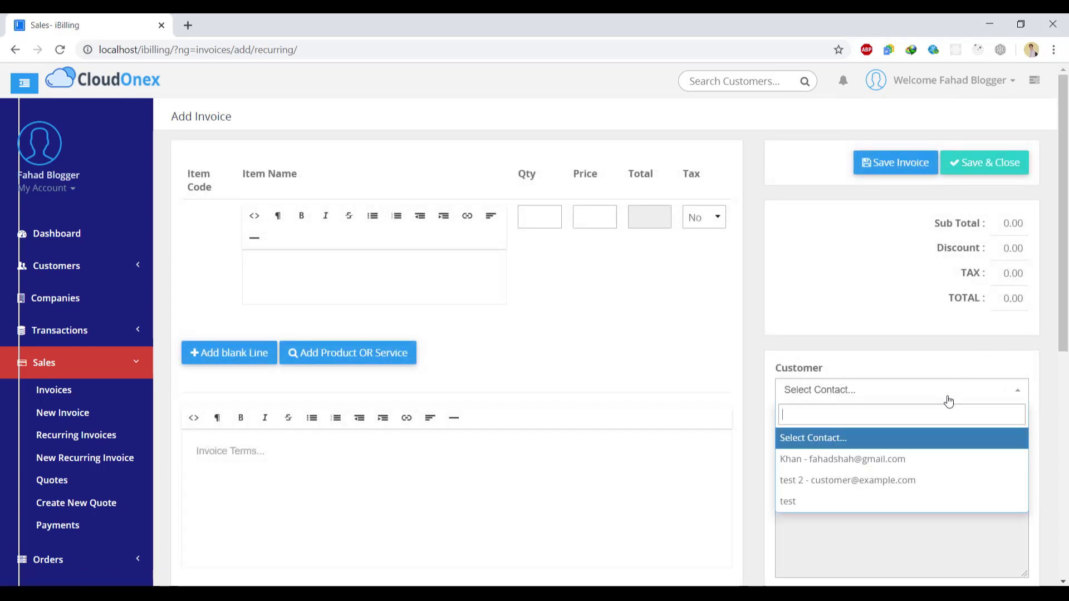
pyautogui.click(908, 469)
pyautogui.moveTo(1065, 218); pyautogui.dragTo(1065, 259)
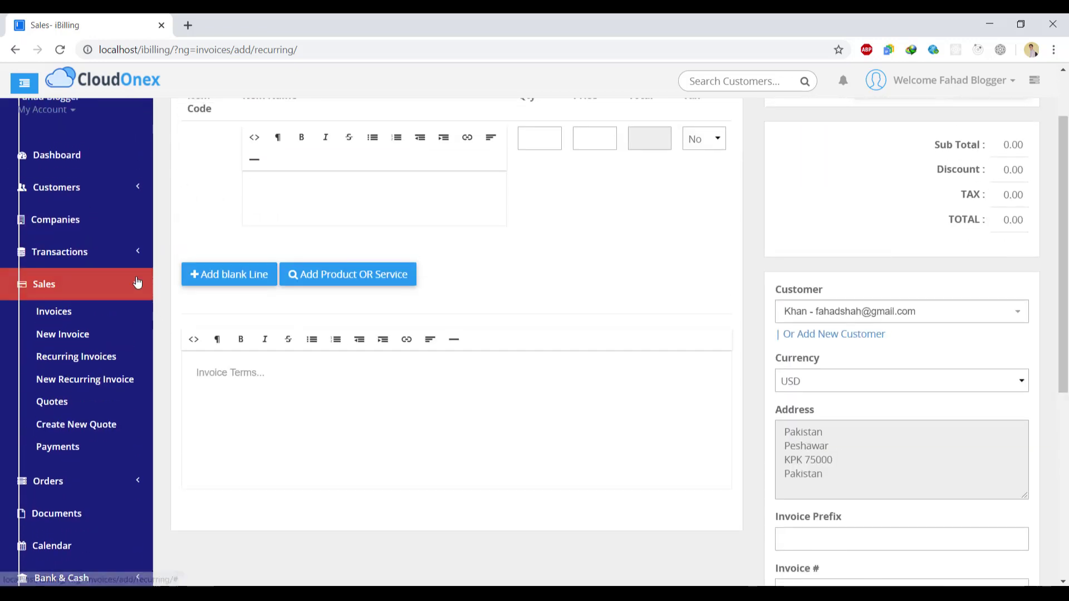
# - Open the Orders list showing all orders, which is empty
pyautogui.click(137, 283)
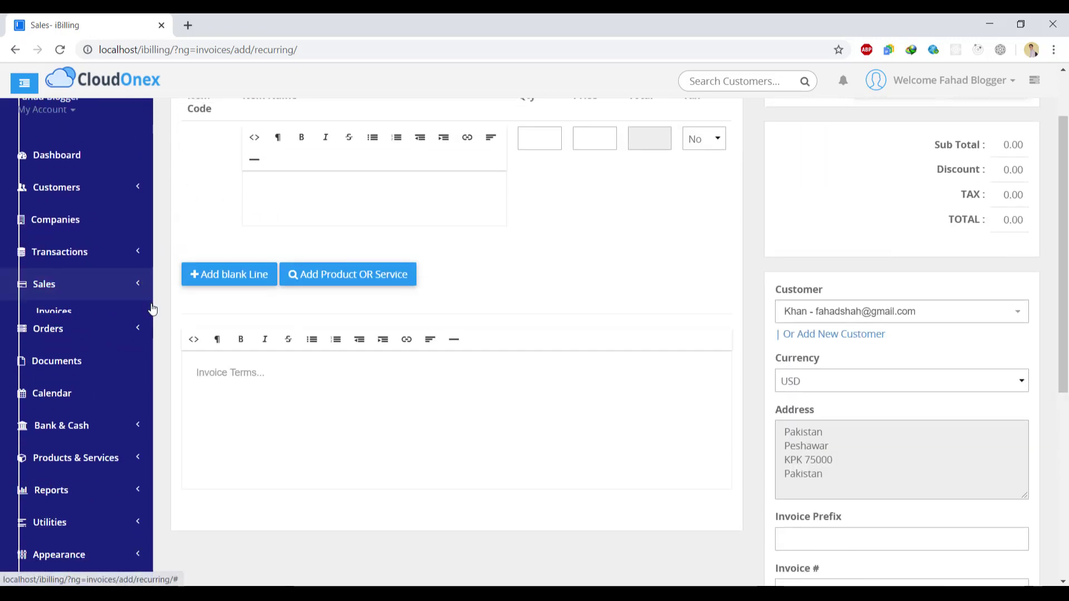
pyautogui.click(131, 324)
pyautogui.click(79, 346)
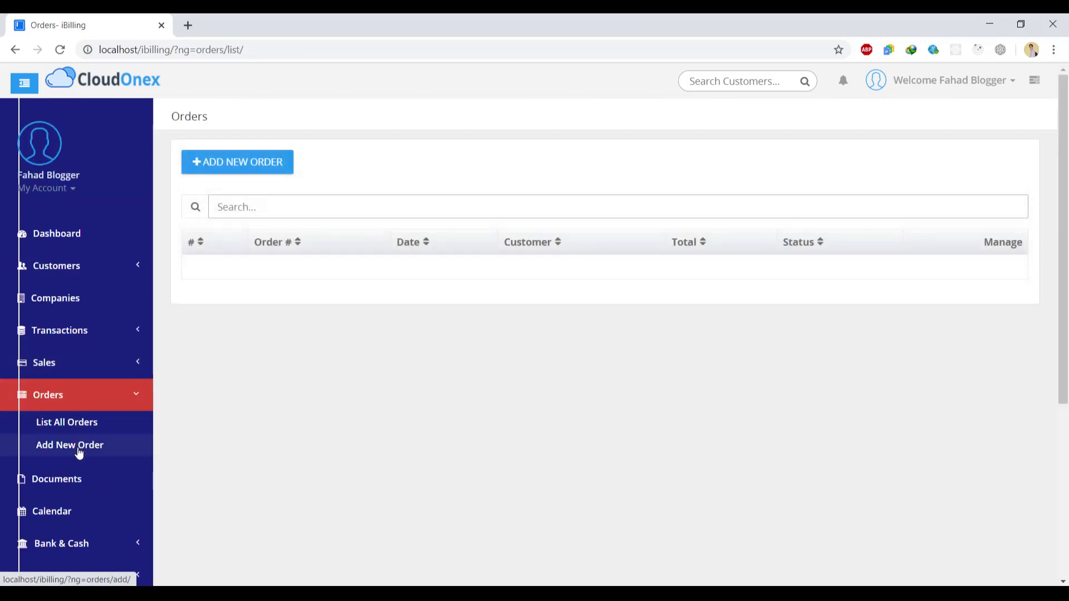
# - Start a new order with status Active and a price of 5,200
pyautogui.click(230, 206)
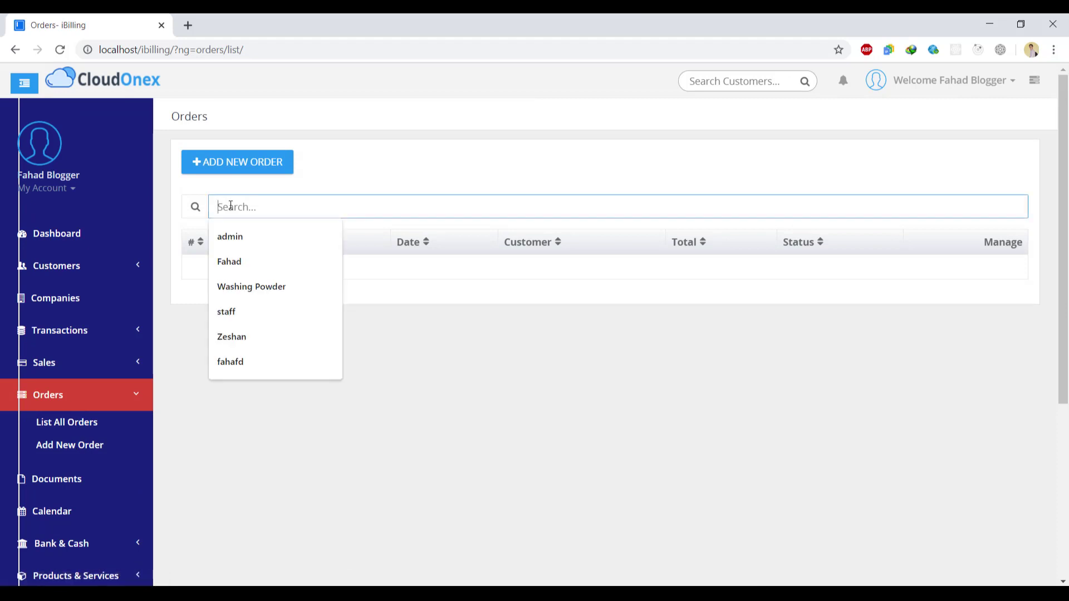
pyautogui.click(245, 173)
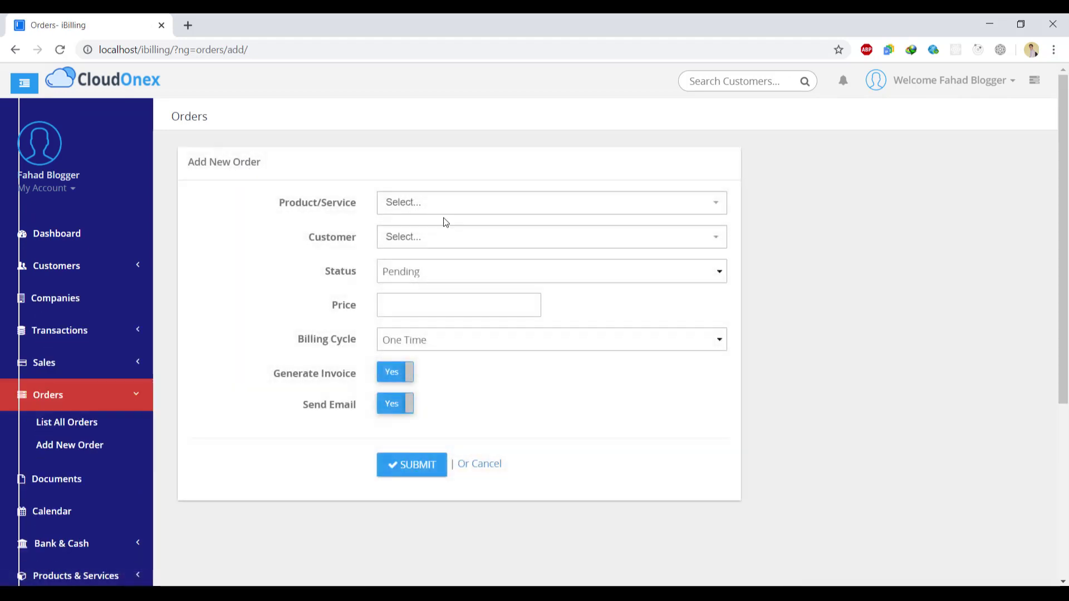
pyautogui.click(446, 236)
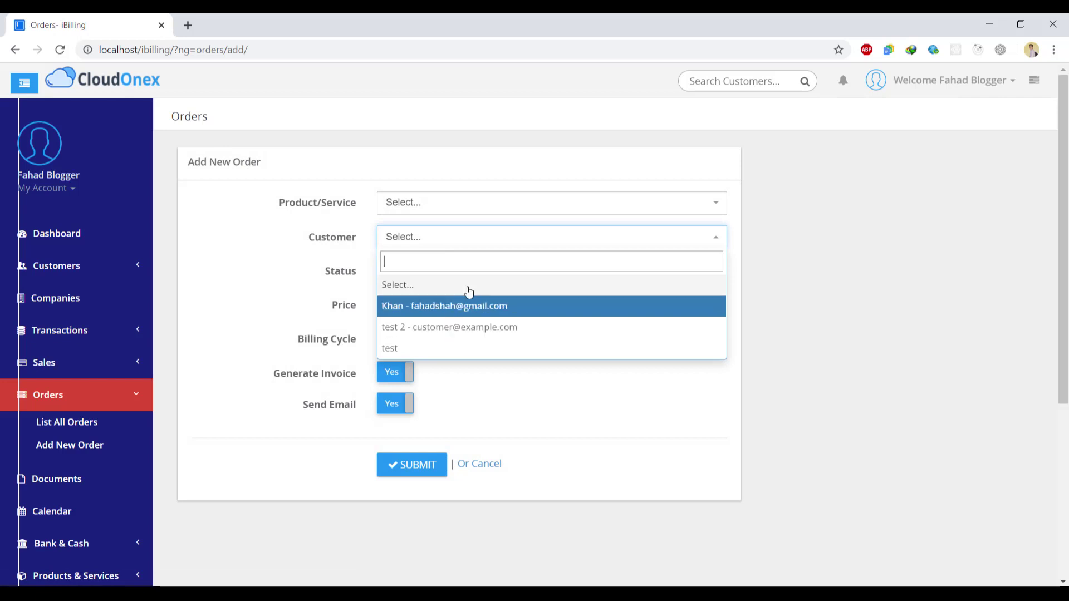
pyautogui.click(464, 208)
pyautogui.click(479, 271)
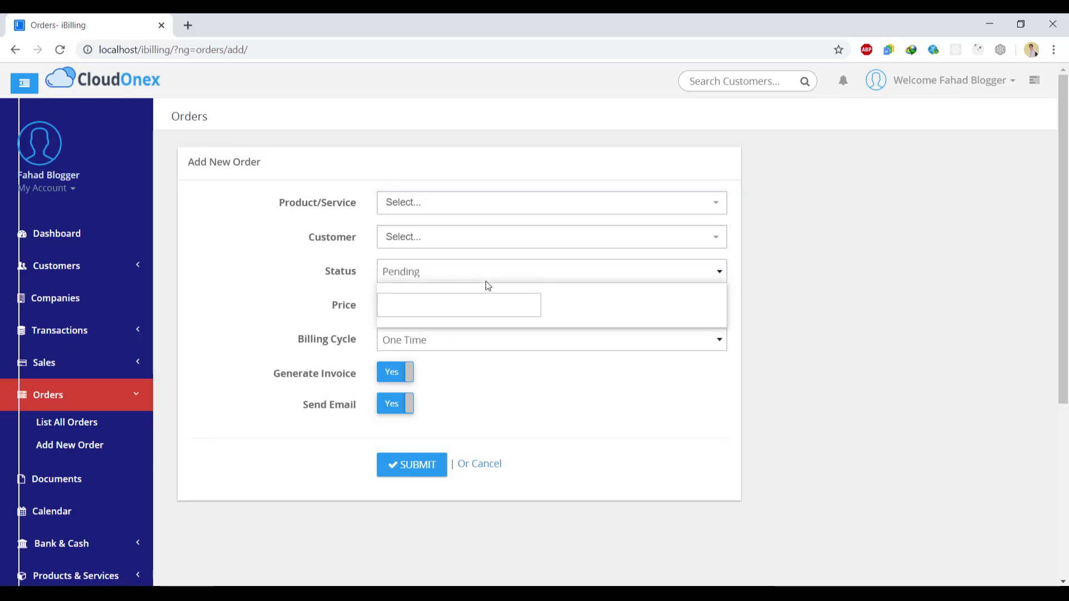
pyautogui.click(506, 316)
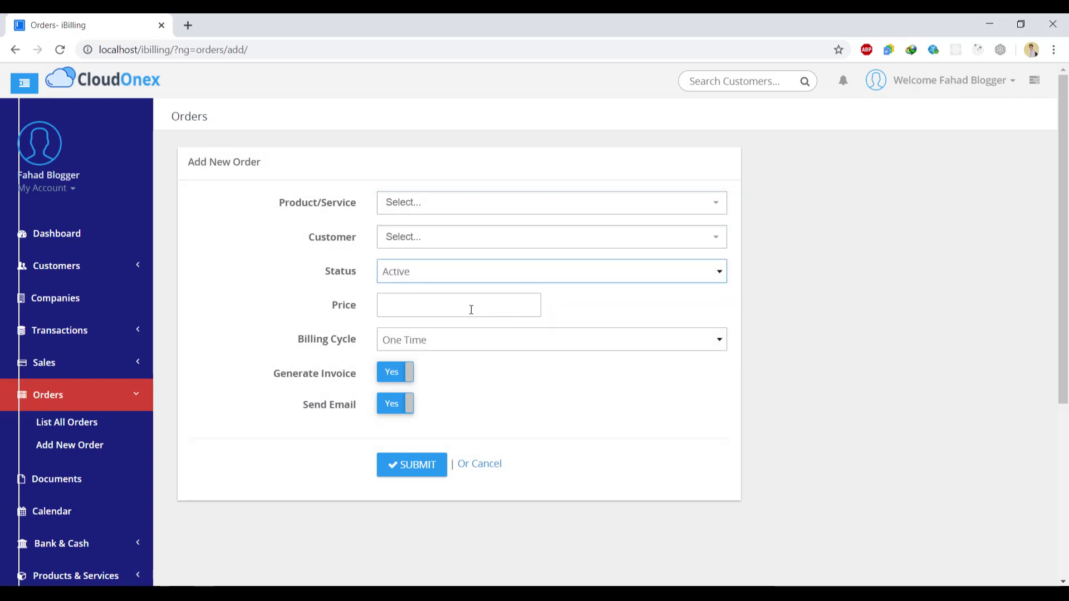
pyautogui.click(462, 315)
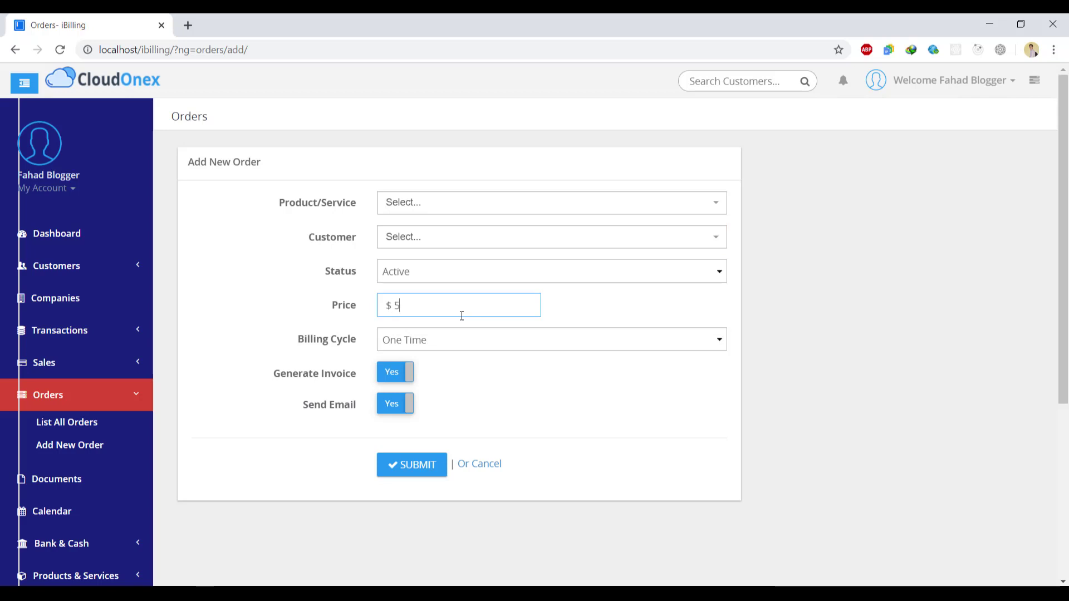
pyautogui.write('5,200')
# - Keep billing cycle One Time and submit the order, finding no product to attach
pyautogui.click(471, 339)
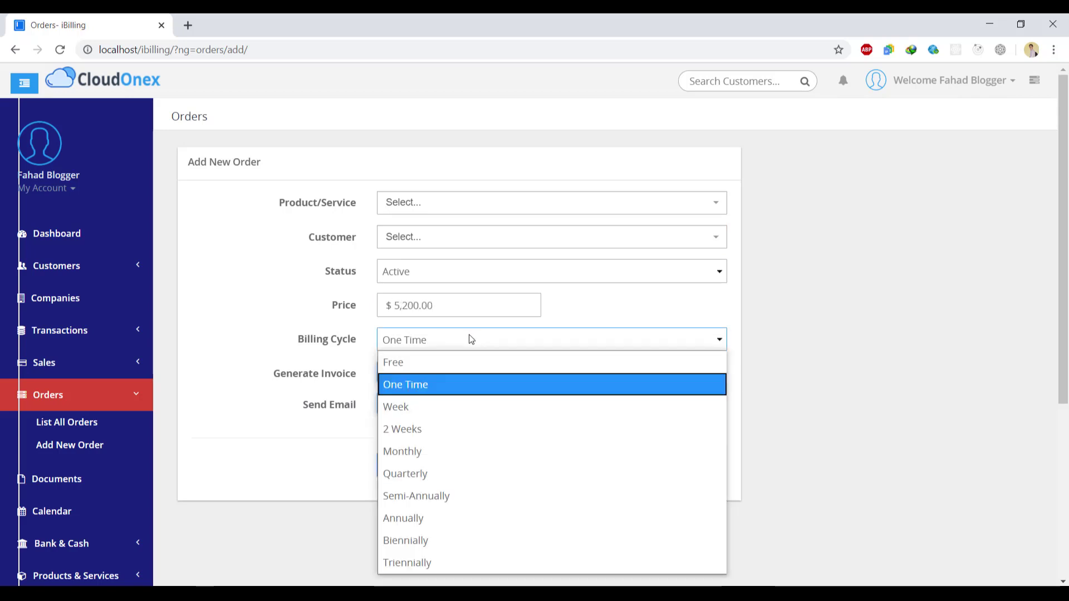
pyautogui.click(456, 384)
pyautogui.click(420, 464)
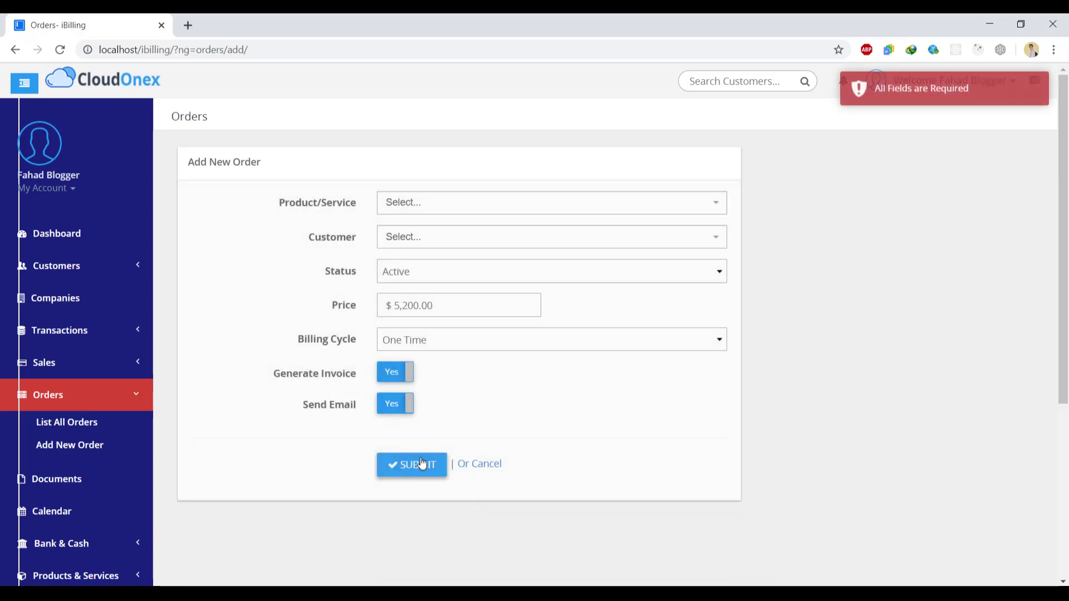
pyautogui.click(480, 206)
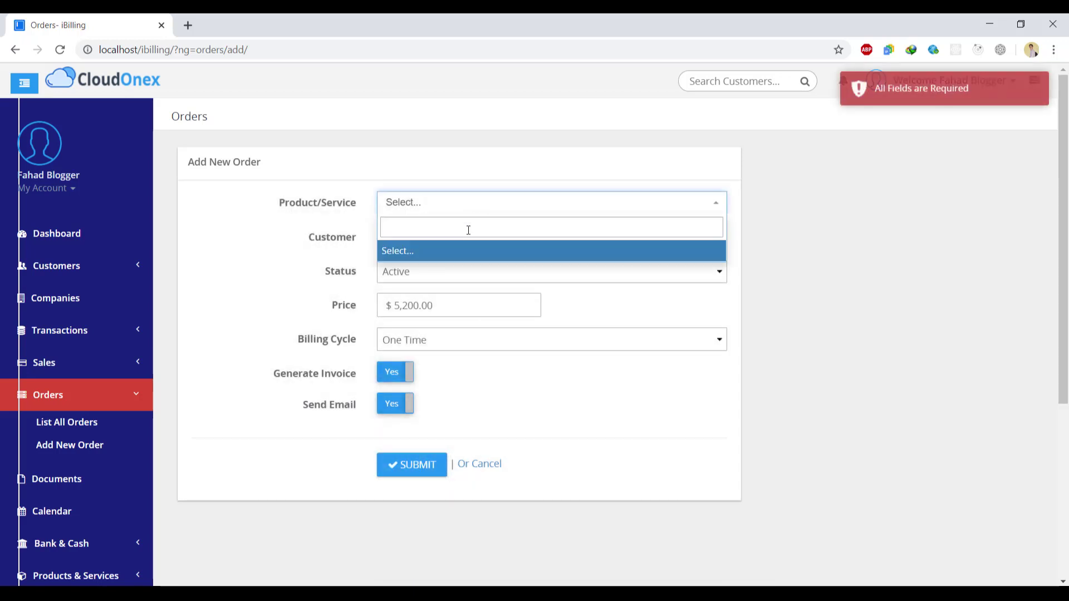
pyautogui.click(332, 211)
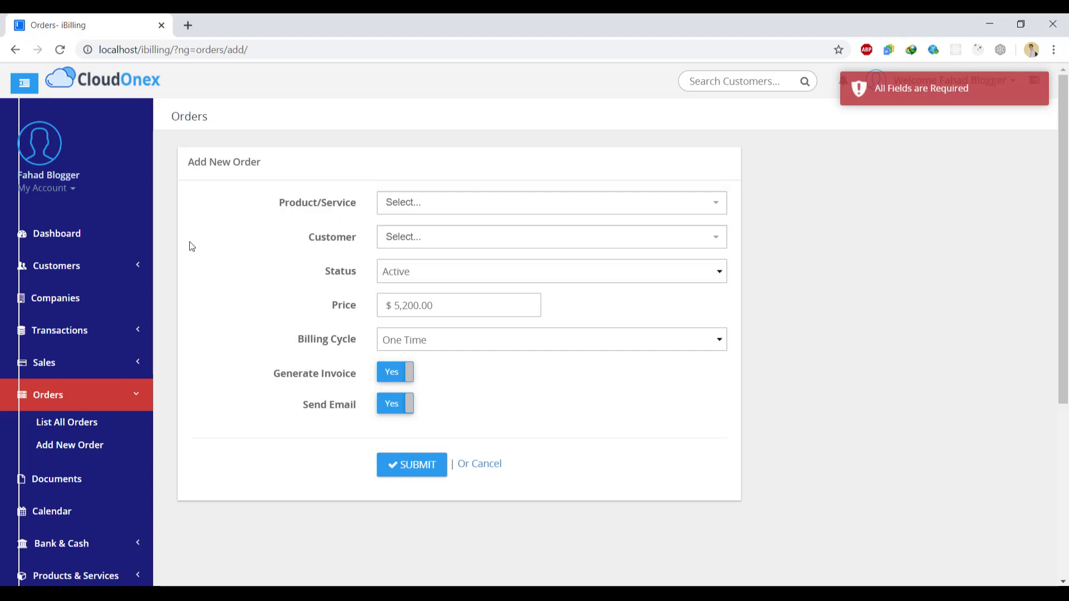
pyautogui.click(140, 396)
pyautogui.doubleClick(1023, 334)
pyautogui.scroll(-1, 1023, 334)
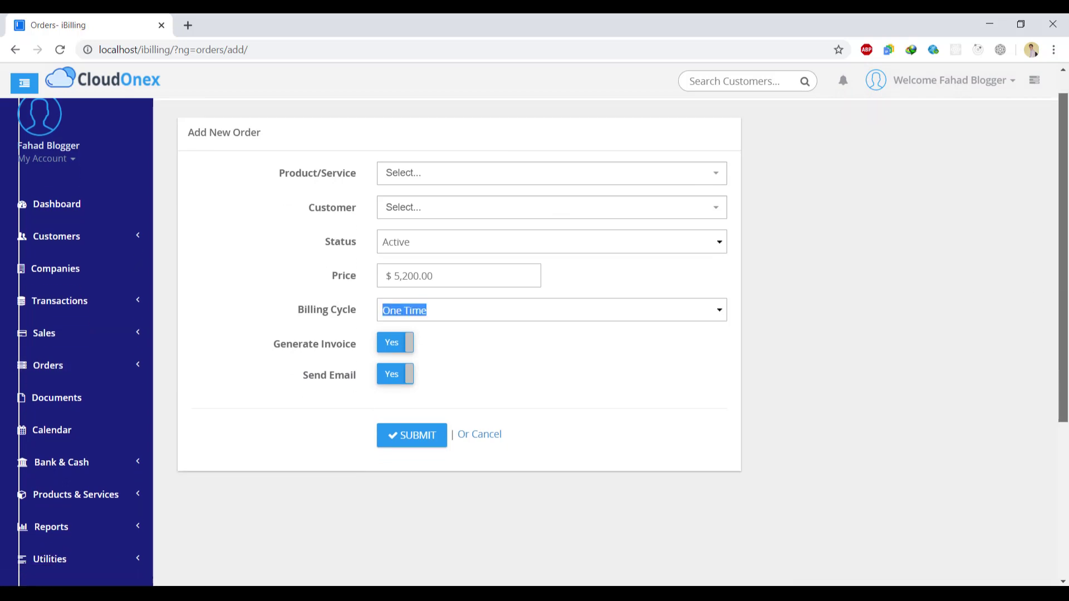
# - Add product Shampoo priced $400.00 as item 1 with description 'From america'
pyautogui.click(127, 445)
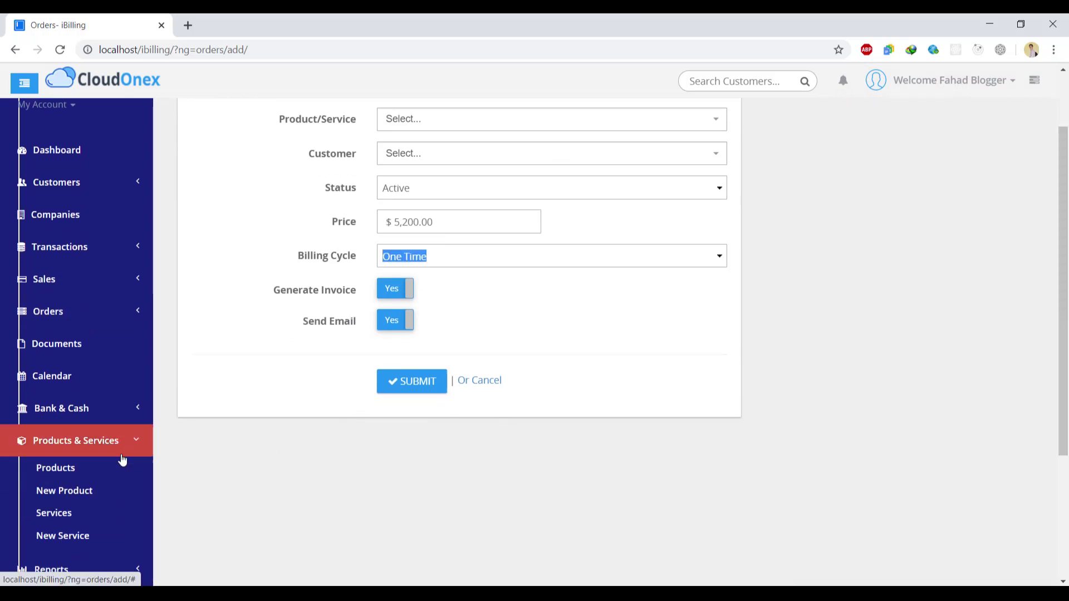
pyautogui.click(65, 491)
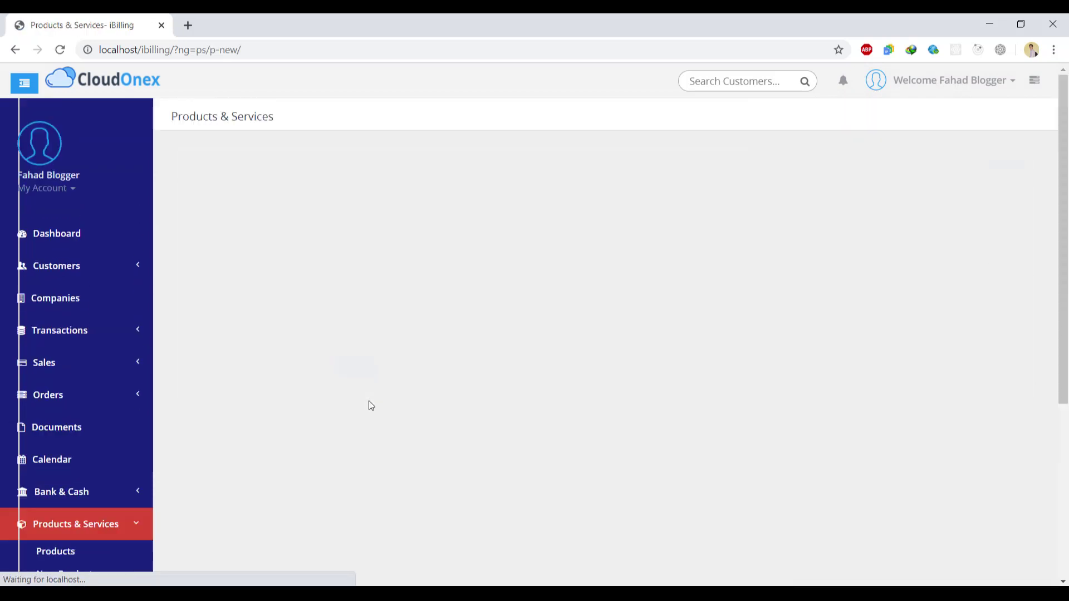
pyautogui.click(403, 202)
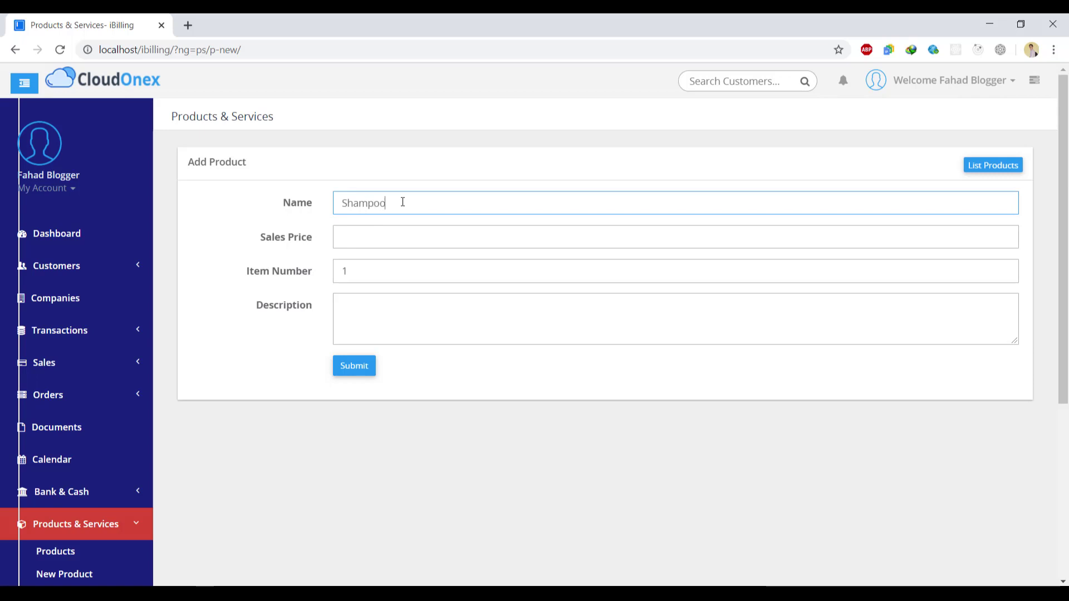
pyautogui.press('Tab')
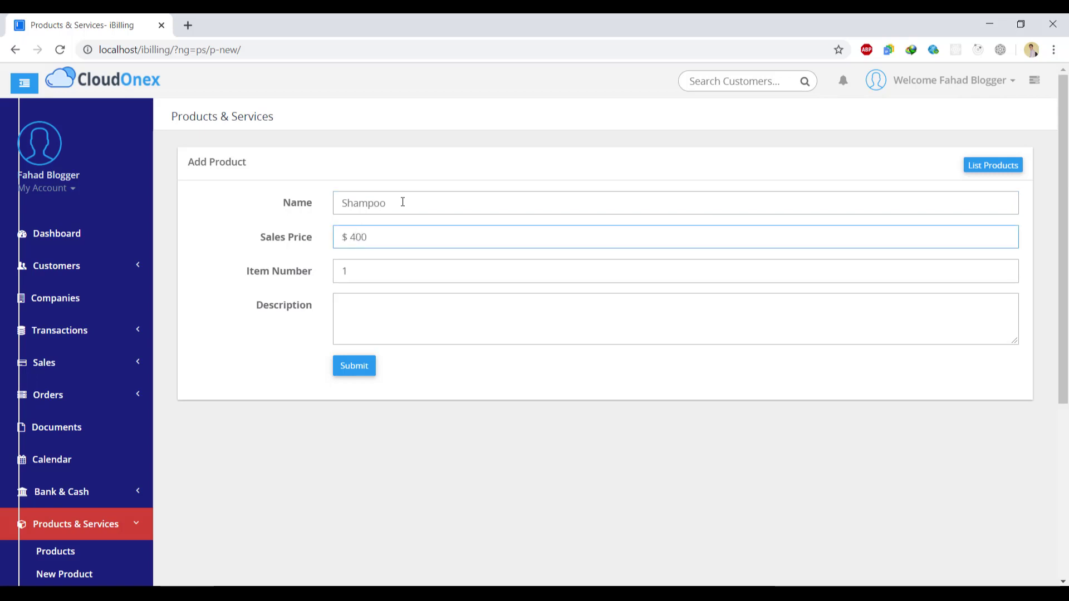
pyautogui.click(371, 269)
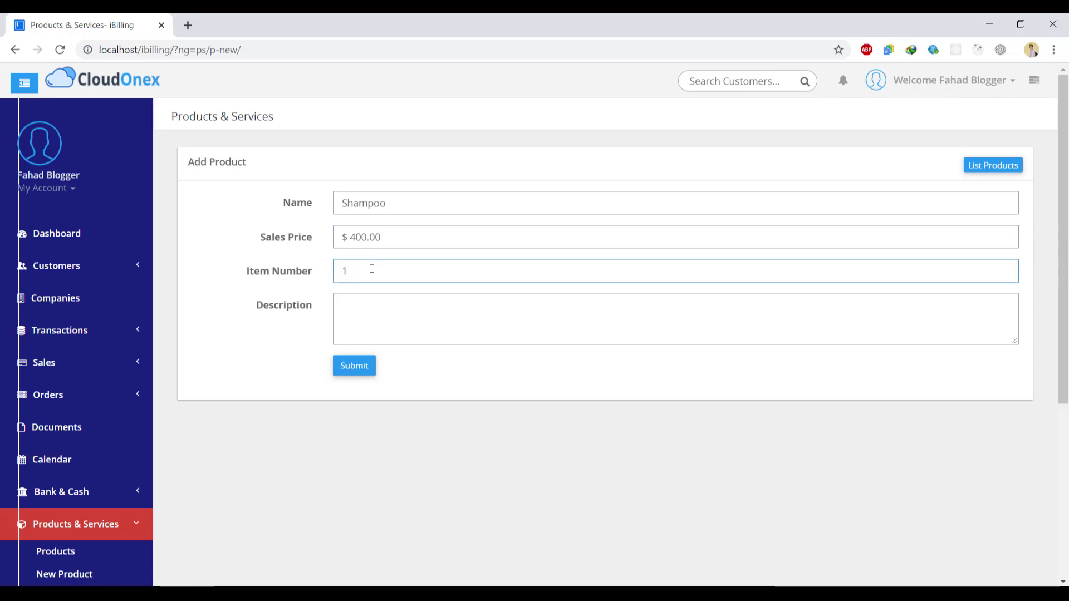
pyautogui.click(372, 303)
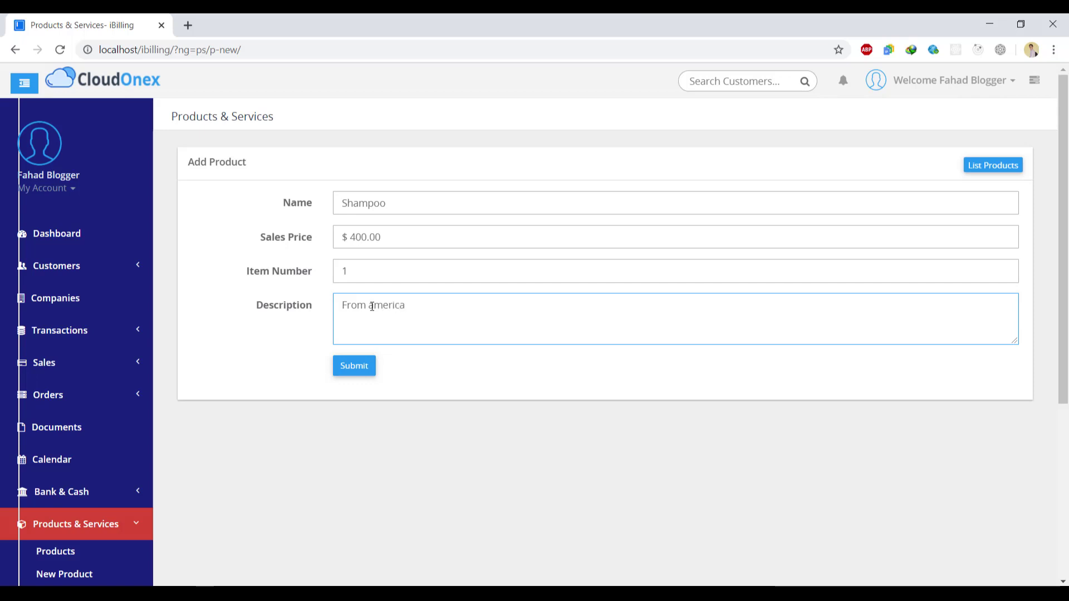
pyautogui.click(366, 367)
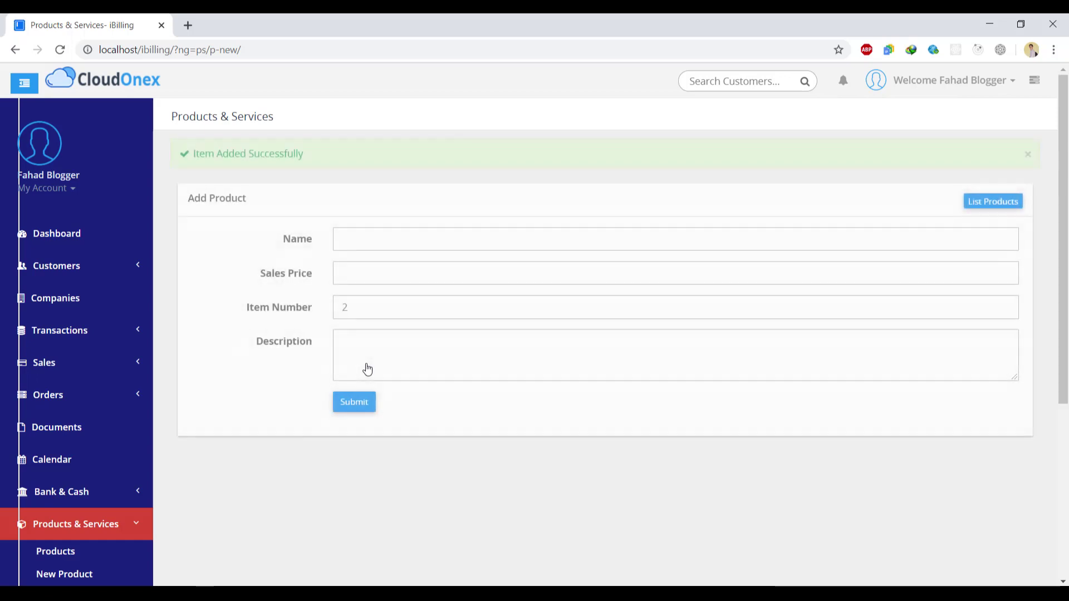
# - Save a second product, Oil, priced $150.00 as item number 2
pyautogui.click(371, 245)
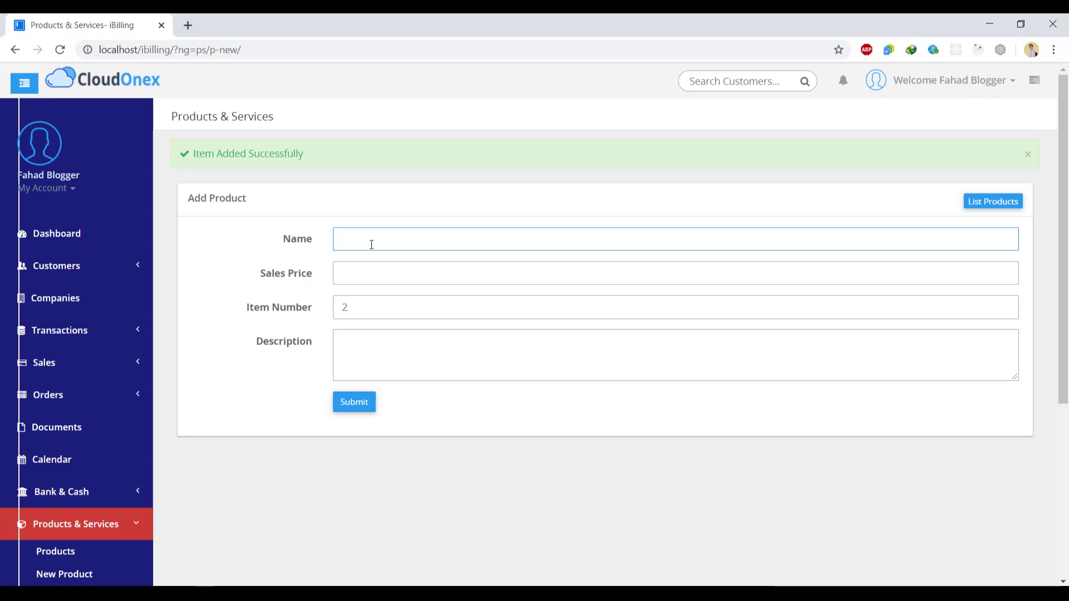
pyautogui.press('Tab')
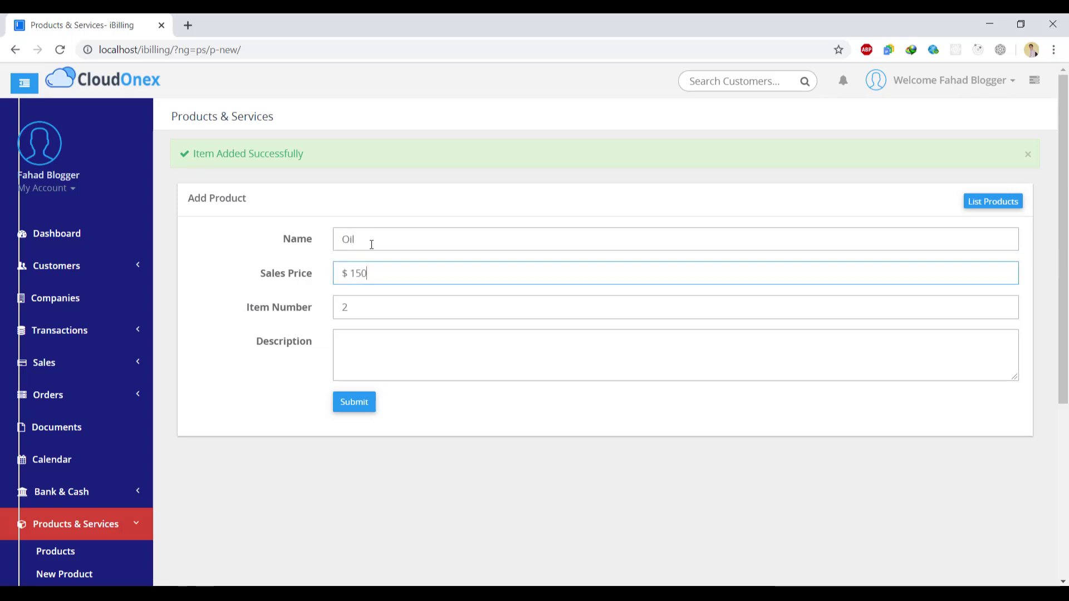
pyautogui.click(358, 404)
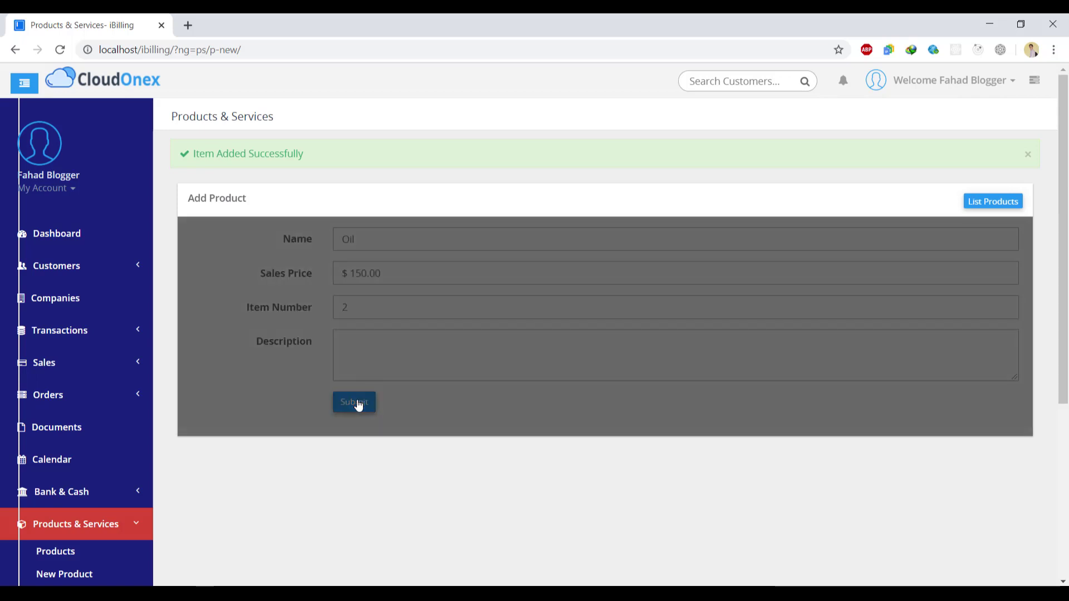
pyautogui.click(119, 374)
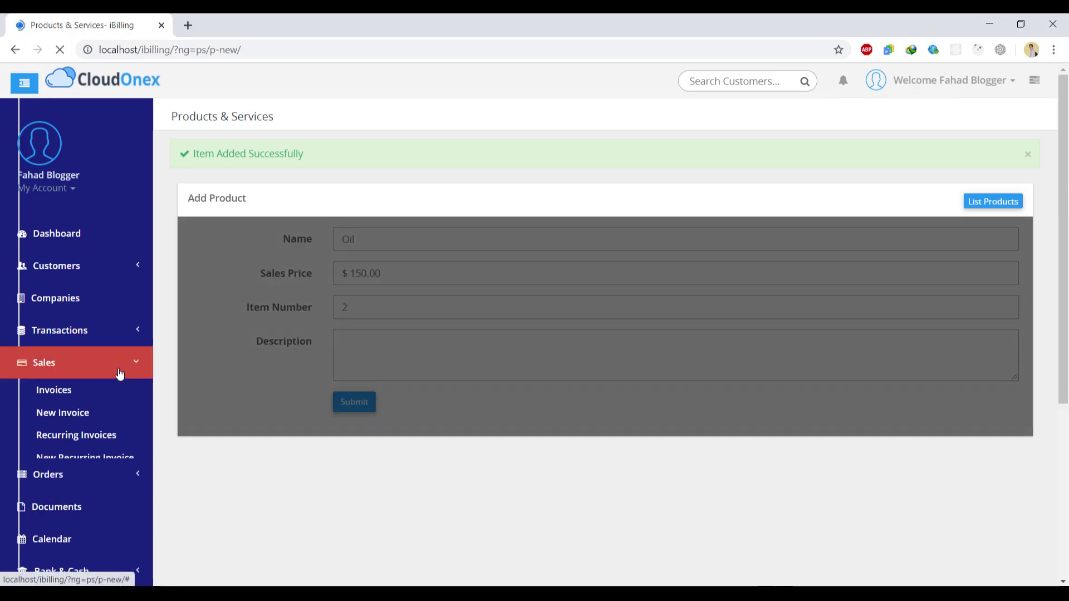
pyautogui.click(123, 371)
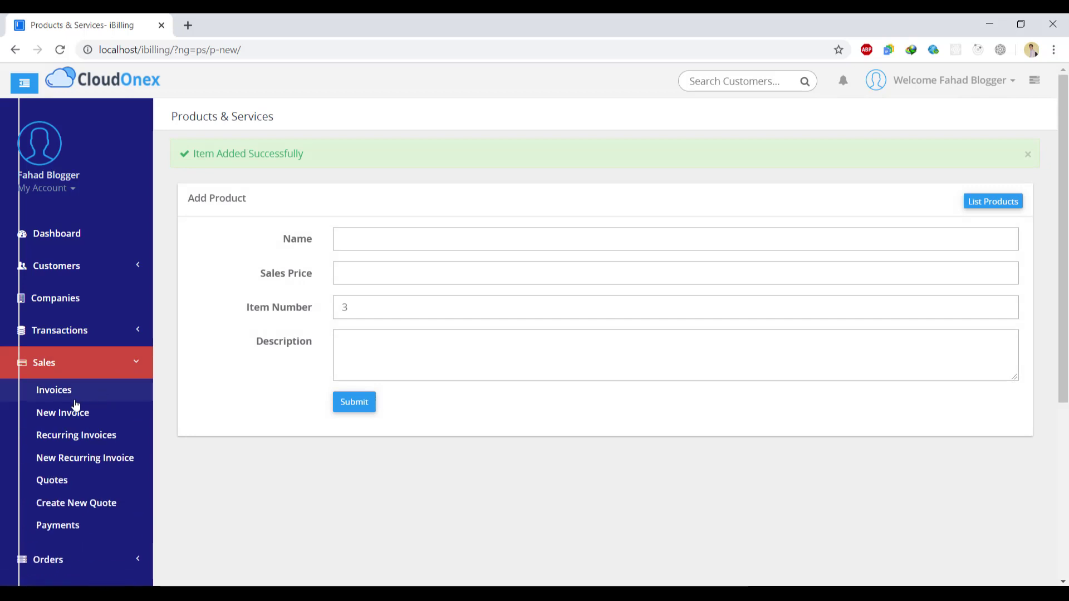
# - Fill a new invoice line with divider lines, quantity 12 at price 150, and try saving
pyautogui.click(72, 412)
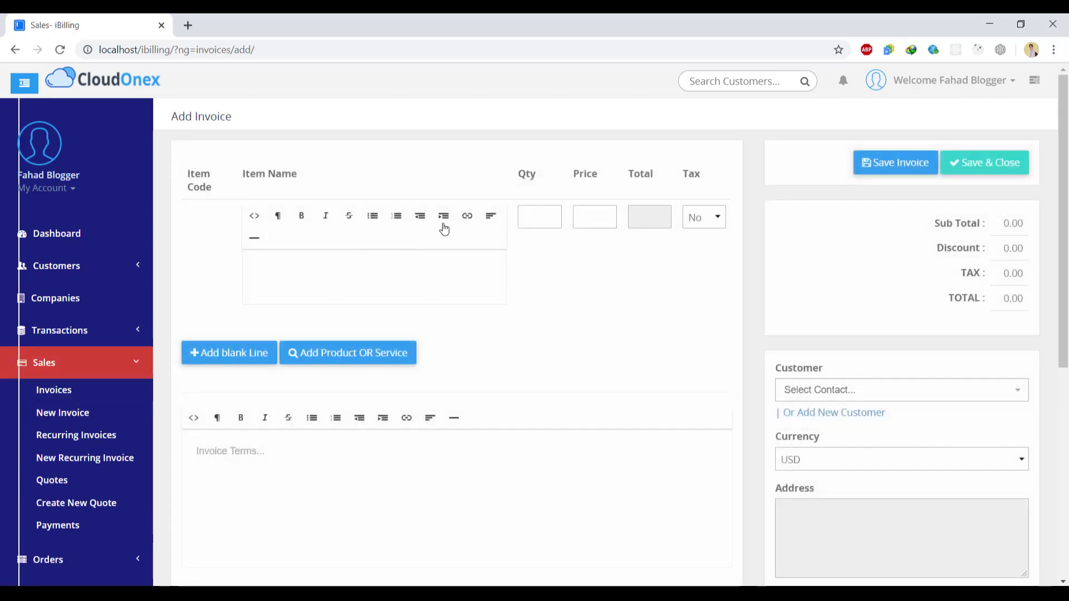
pyautogui.click(391, 262)
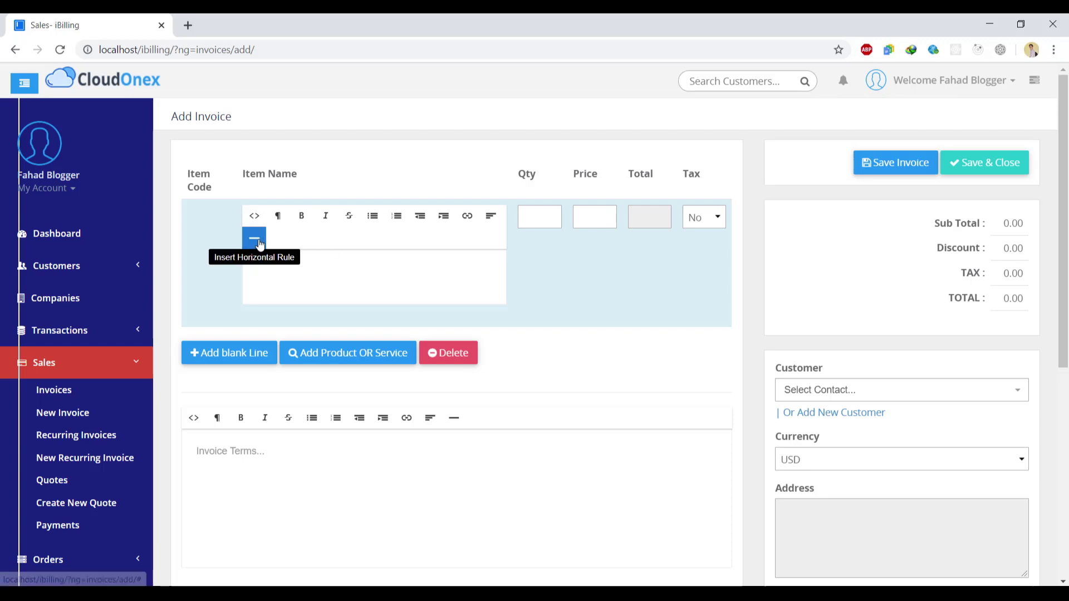
pyautogui.click(257, 244)
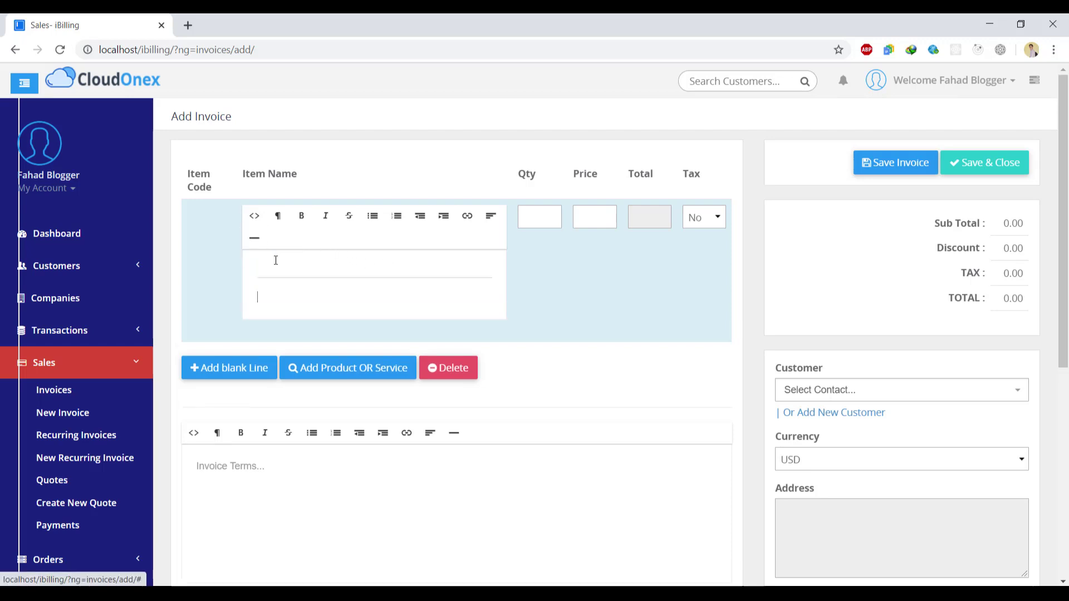
pyautogui.click(254, 238)
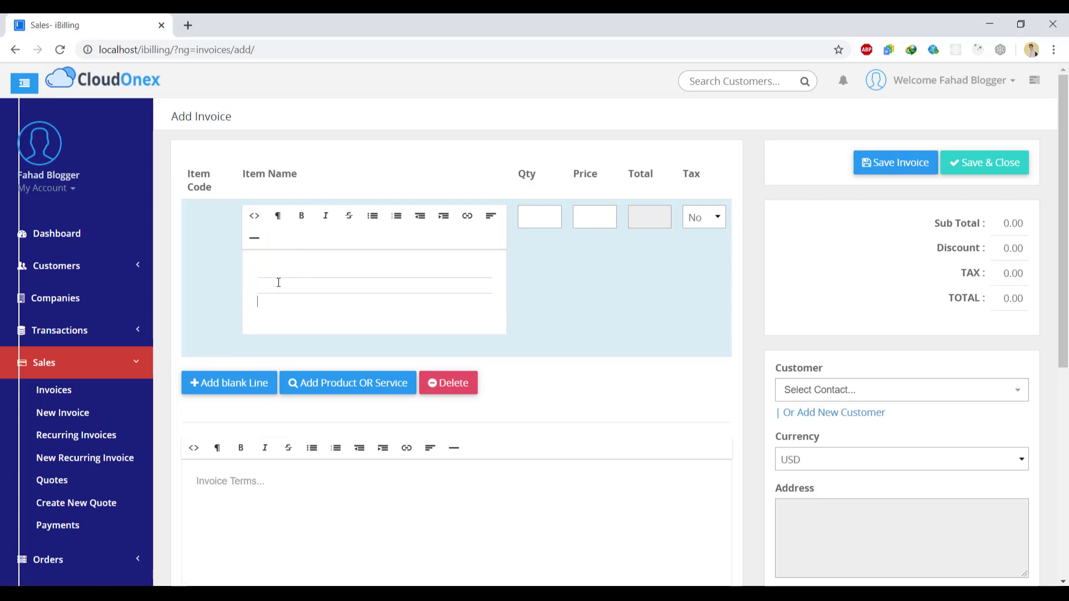
pyautogui.moveTo(200, 187); pyautogui.dragTo(286, 247)
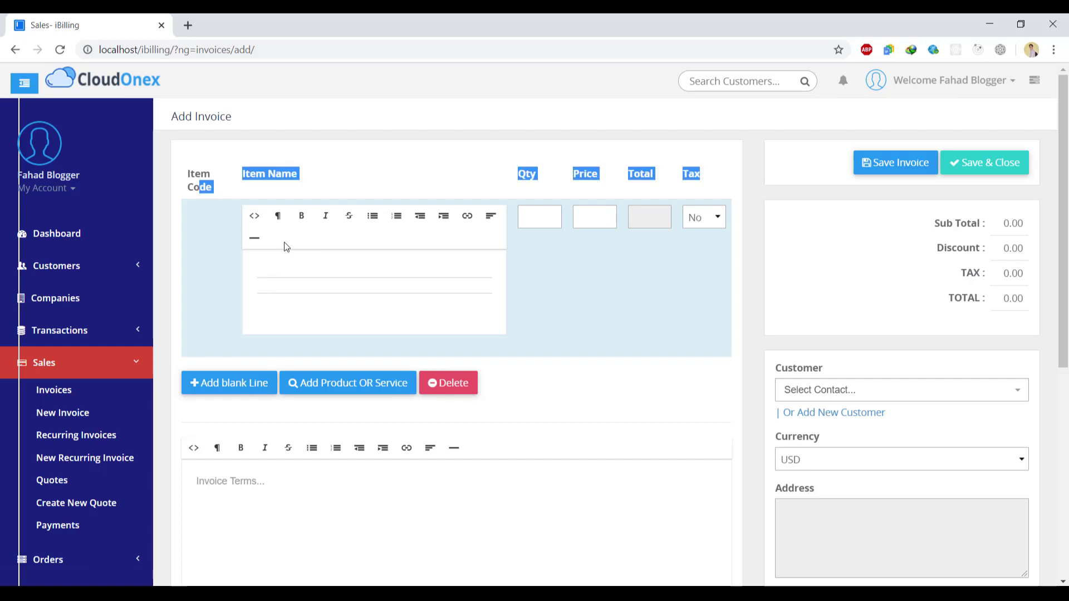
pyautogui.click(287, 233)
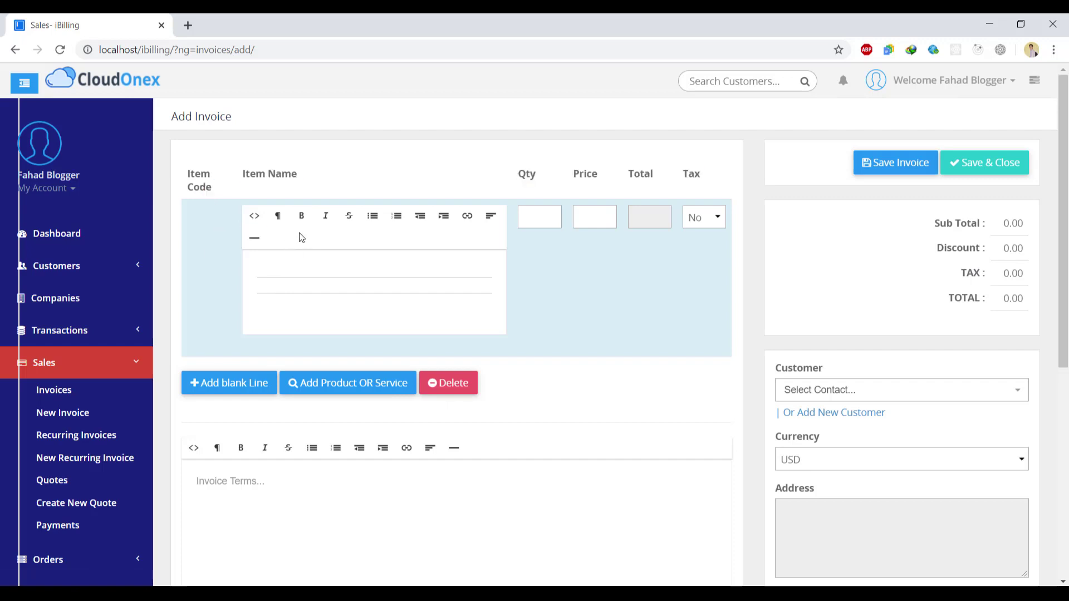
pyautogui.click(533, 218)
pyautogui.write('150')
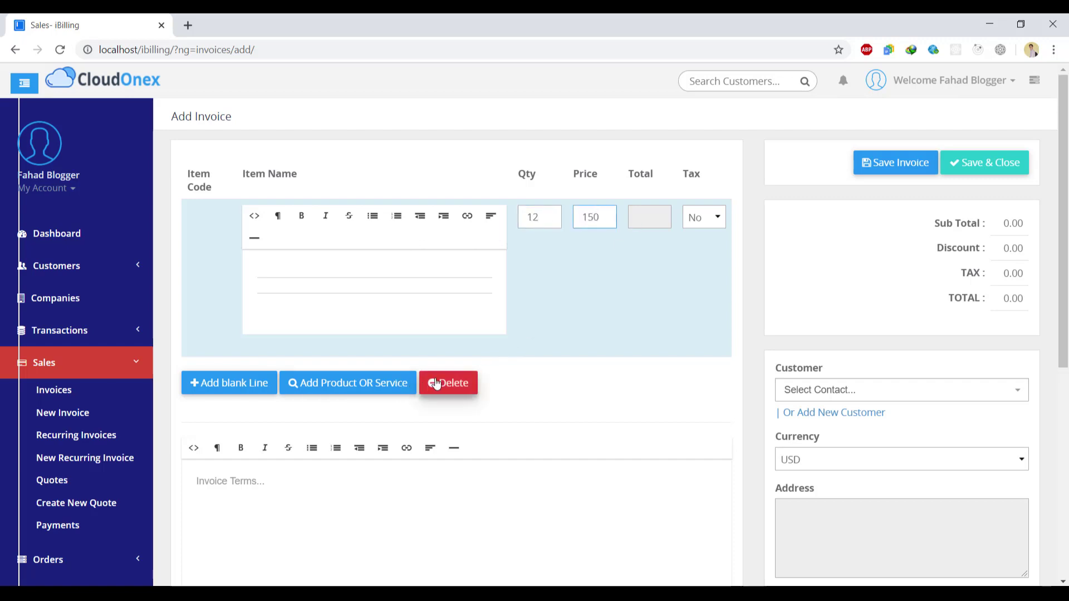
pyautogui.click(931, 167)
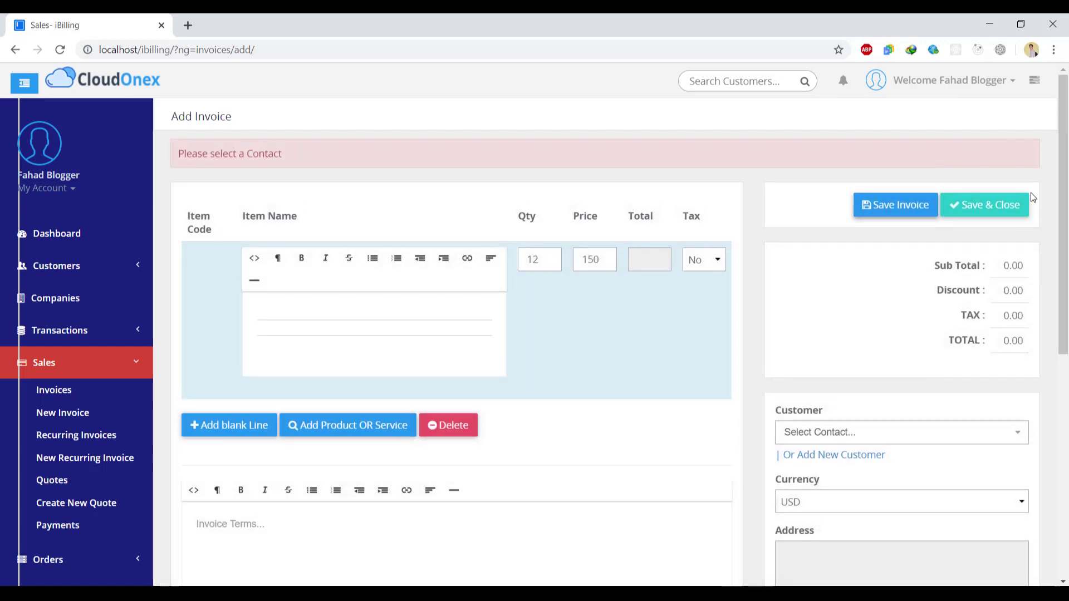
# - Bill the invoice to the Peshawar customer and save it as #1 totalling $1,800.00
pyautogui.click(891, 442)
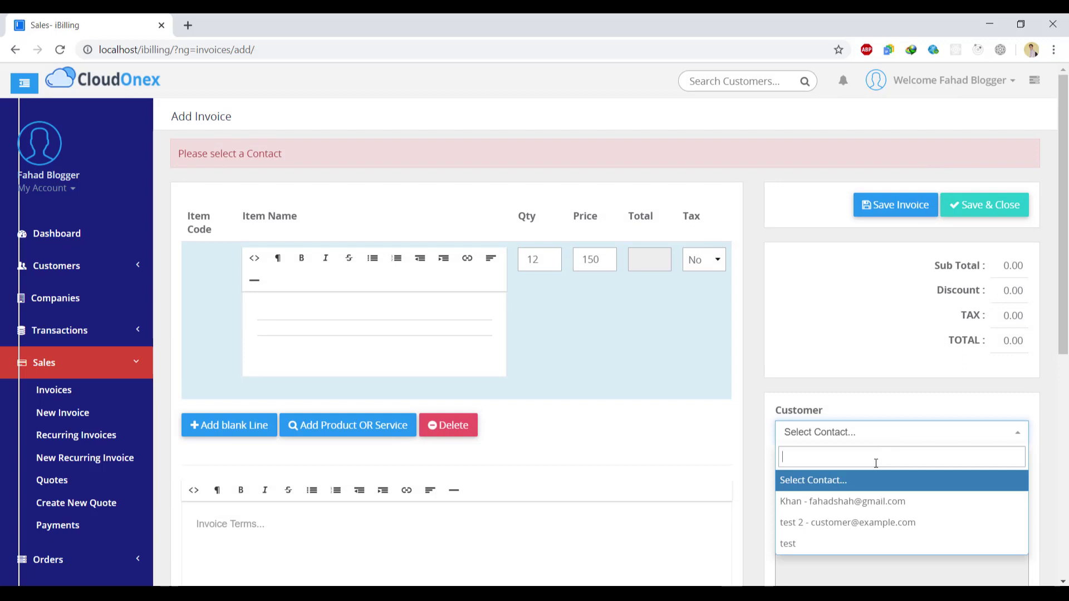
pyautogui.click(850, 502)
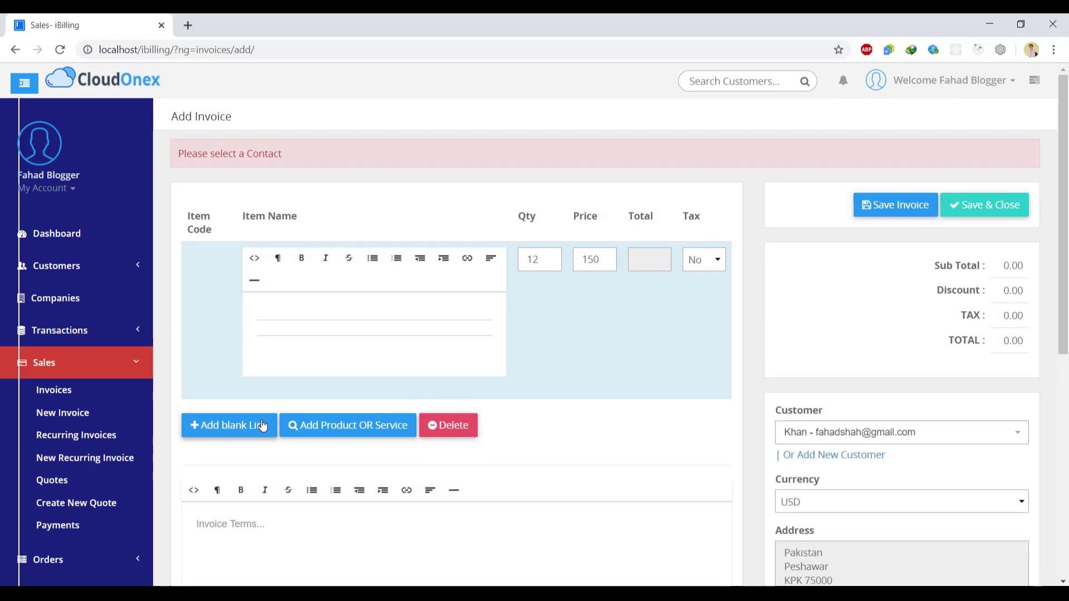
pyautogui.click(885, 210)
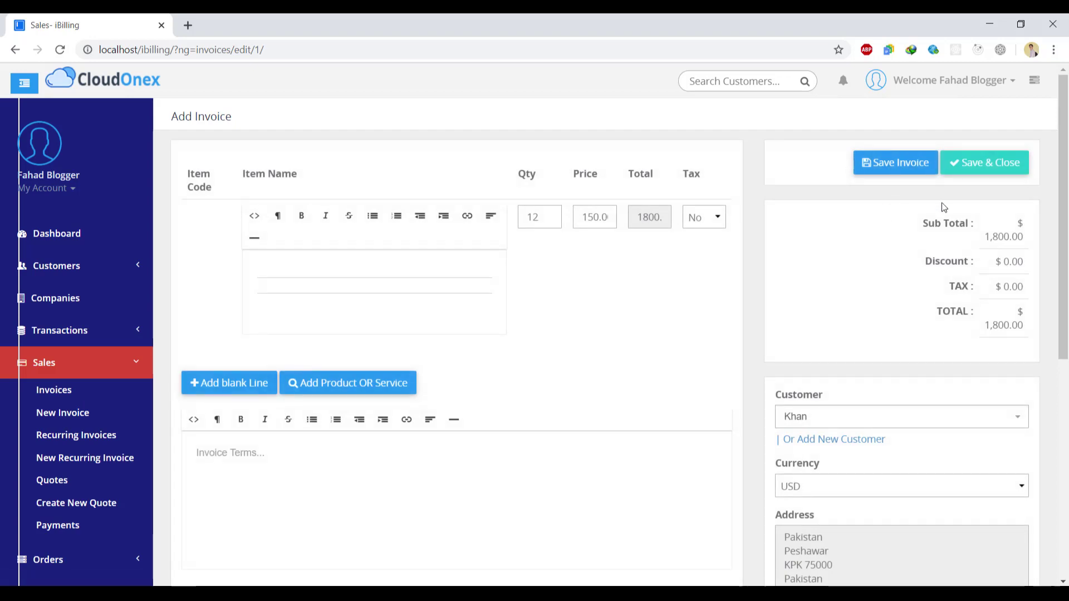
pyautogui.moveTo(1063, 245)
pyautogui.mouseDown()
pyautogui.moveTo(1067, 462)
pyautogui.moveTo(1064, 245)
pyautogui.mouseUp()
pyautogui.click(969, 171)
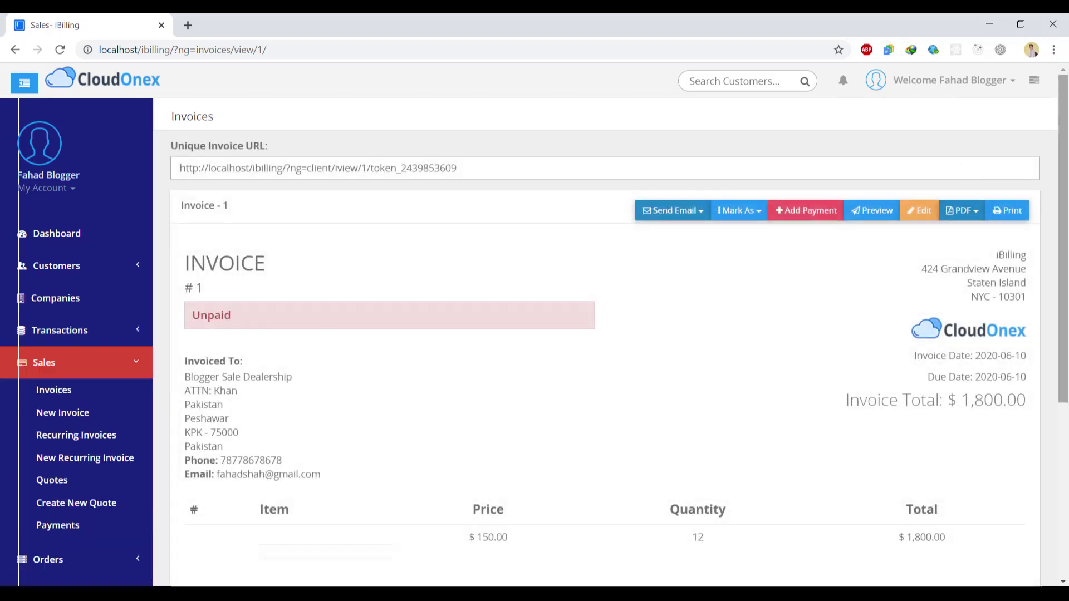
pyautogui.scroll(-3, 976, 278)
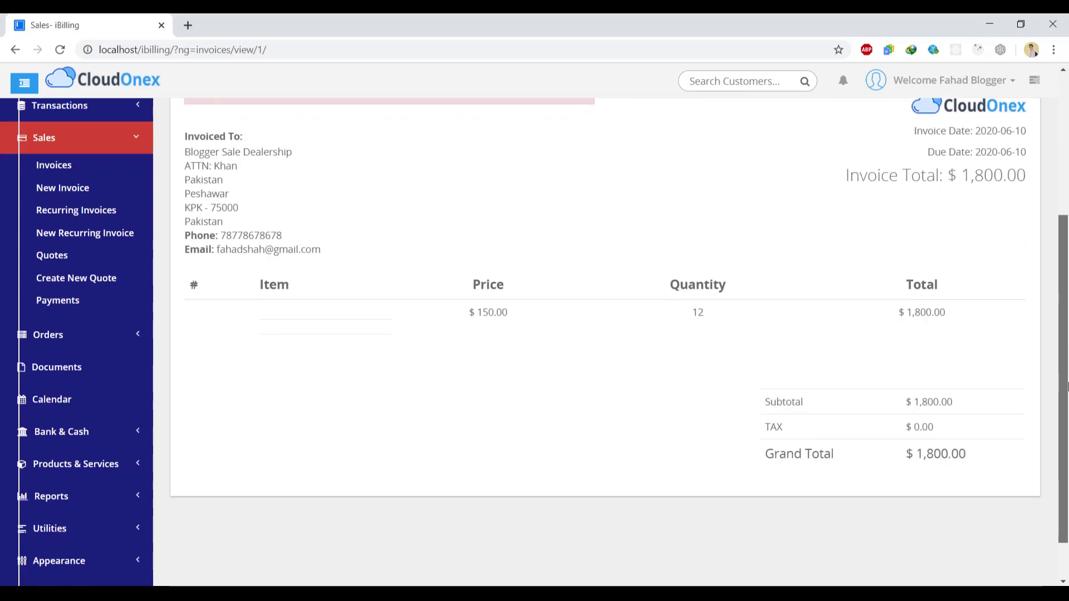
pyautogui.scroll(4, 1066, 285)
pyautogui.moveTo(1066, 285); pyautogui.dragTo(1061, 210)
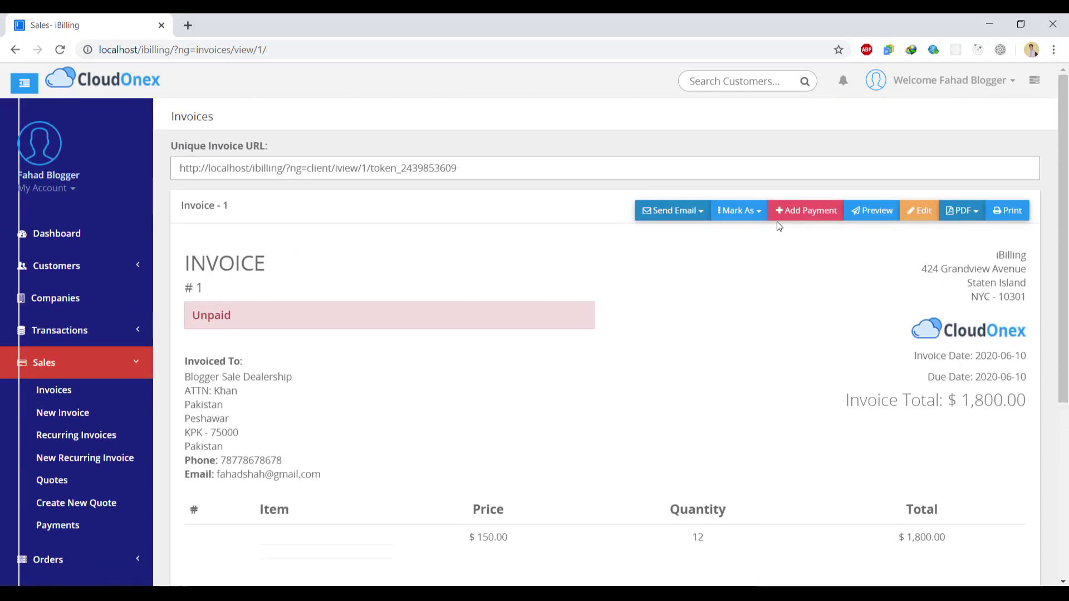
pyautogui.click(14, 50)
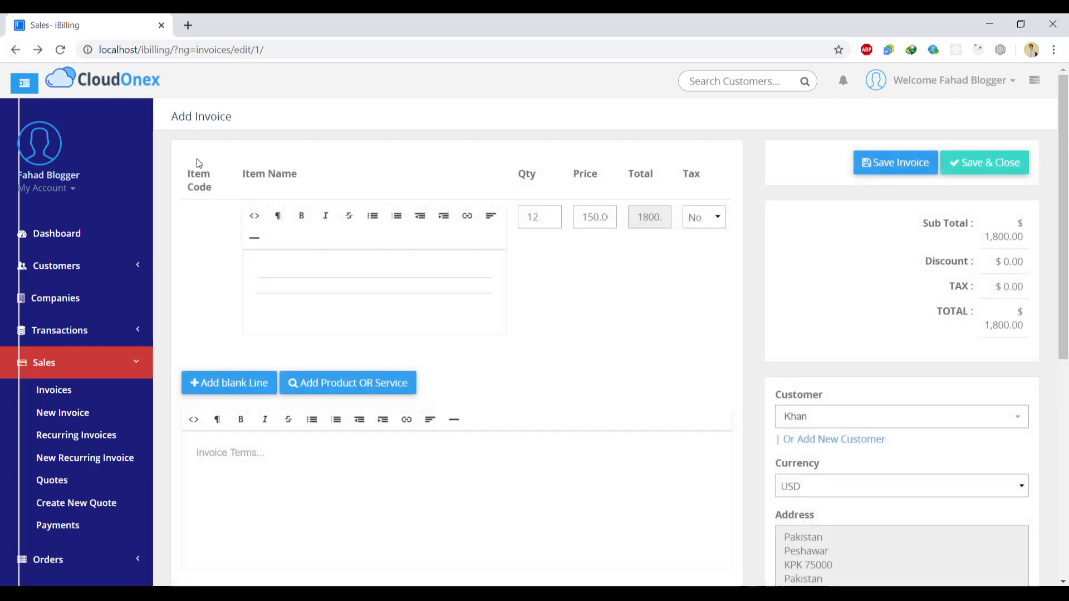
# - Enter 'shampoo' as the item name on invoice #1's line
pyautogui.click(289, 270)
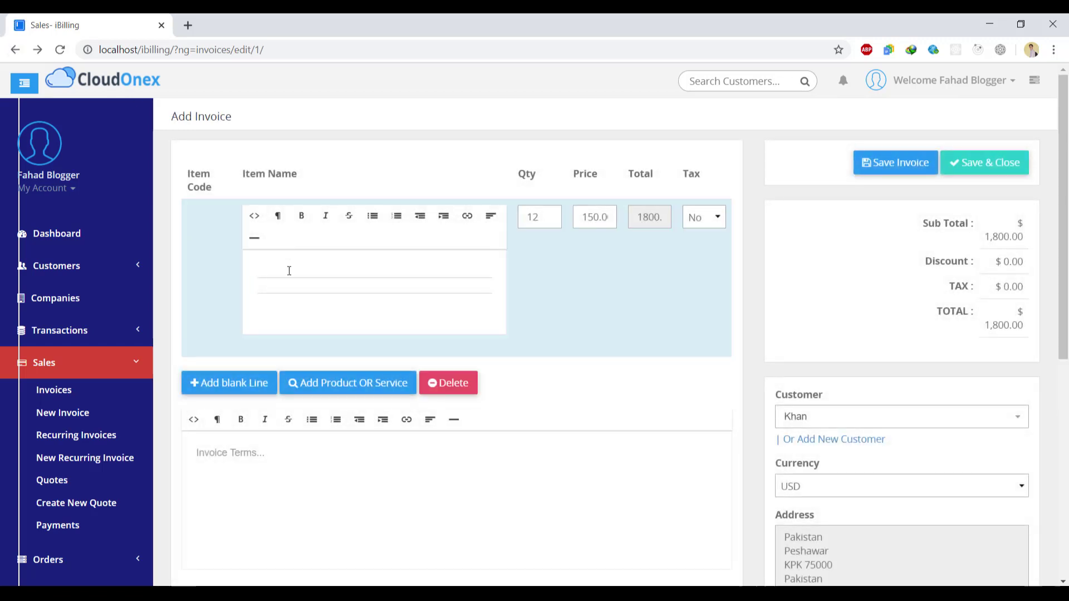
pyautogui.write('shampoo')
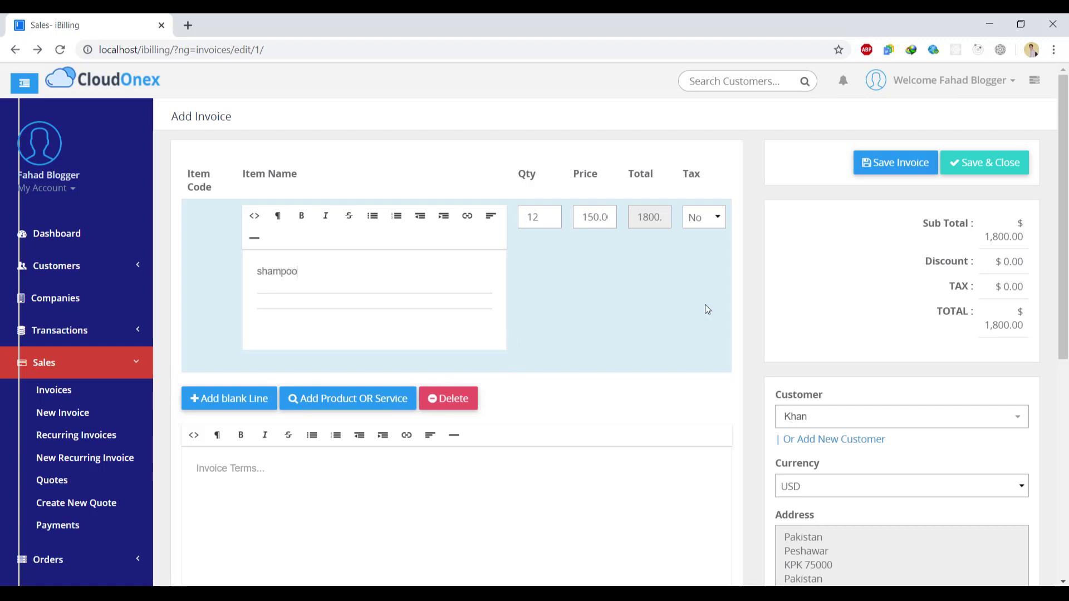
pyautogui.scroll(-3, 707, 310)
pyautogui.scroll(2, 222, 361)
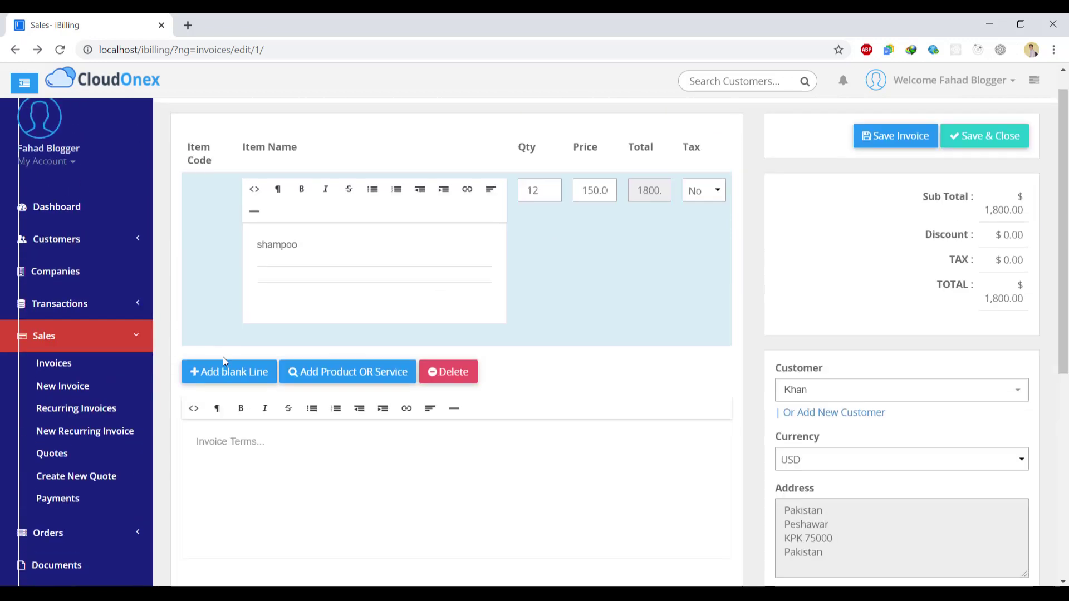
pyautogui.click(135, 347)
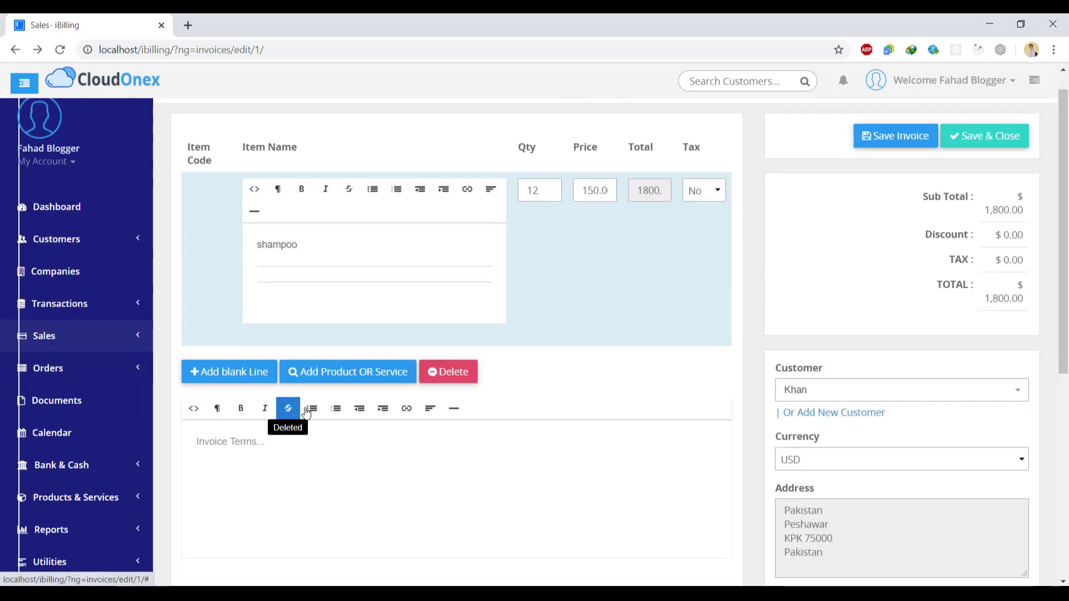
pyautogui.moveTo(1063, 306); pyautogui.dragTo(1065, 420)
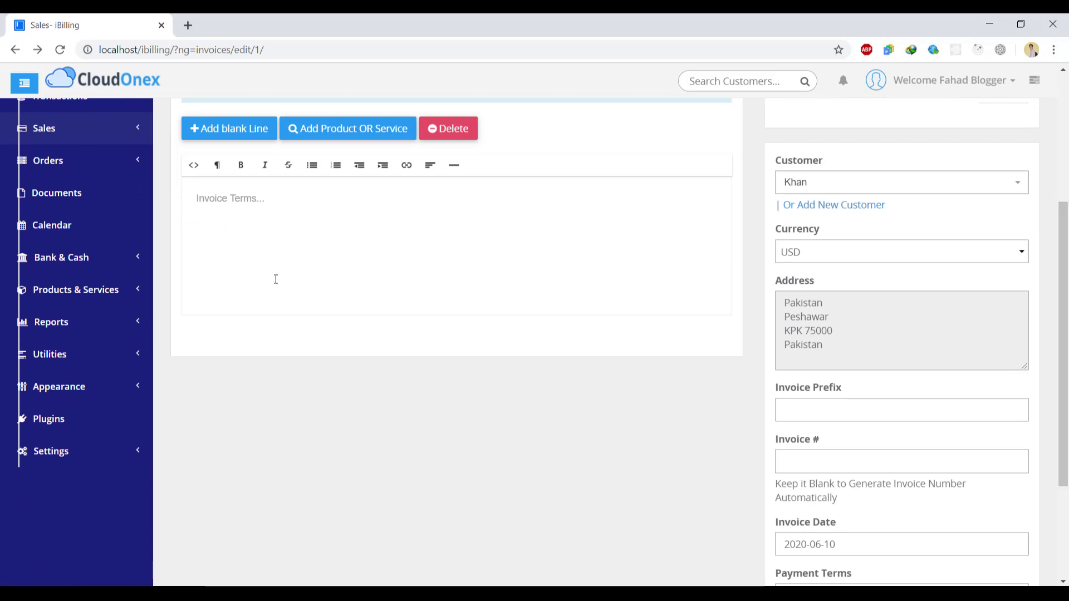
pyautogui.click(121, 450)
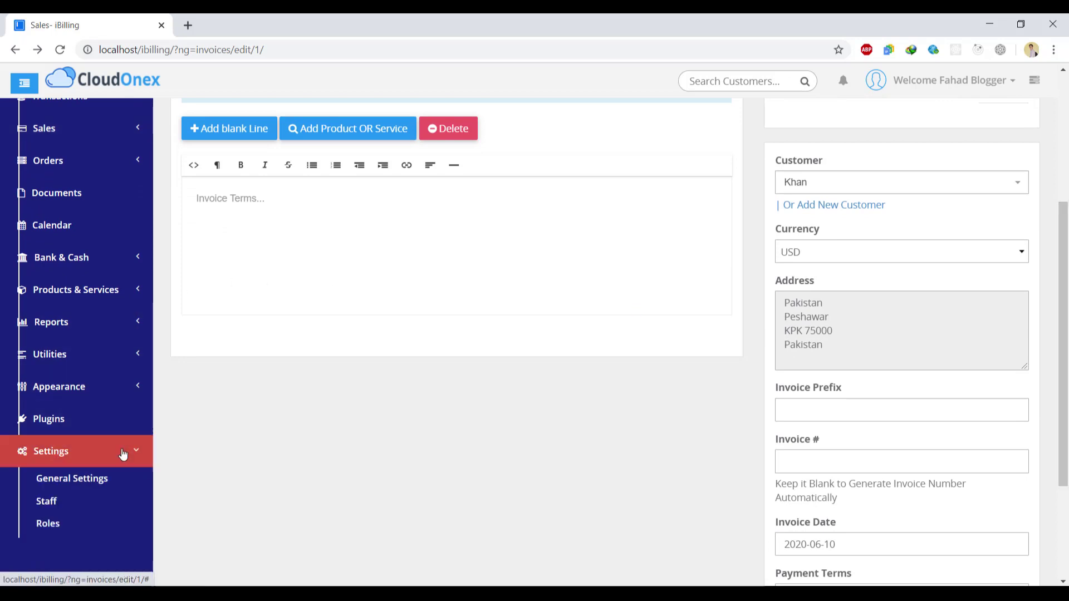
# - Review General Settings and the New Role permission table, then log out of the admin account
pyautogui.click(83, 479)
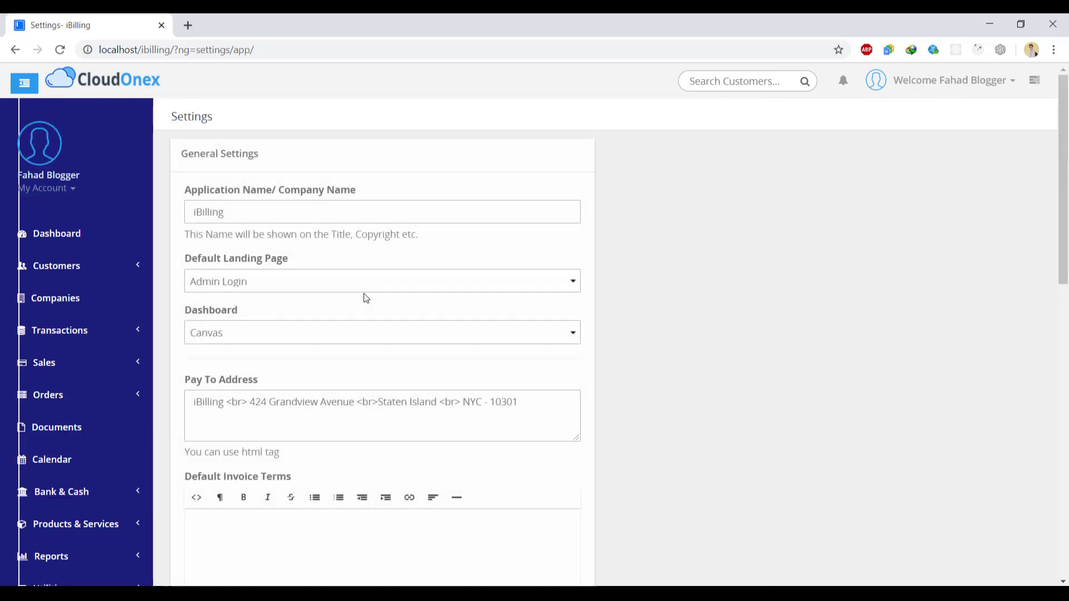
pyautogui.moveTo(1063, 179); pyautogui.dragTo(1063, 420)
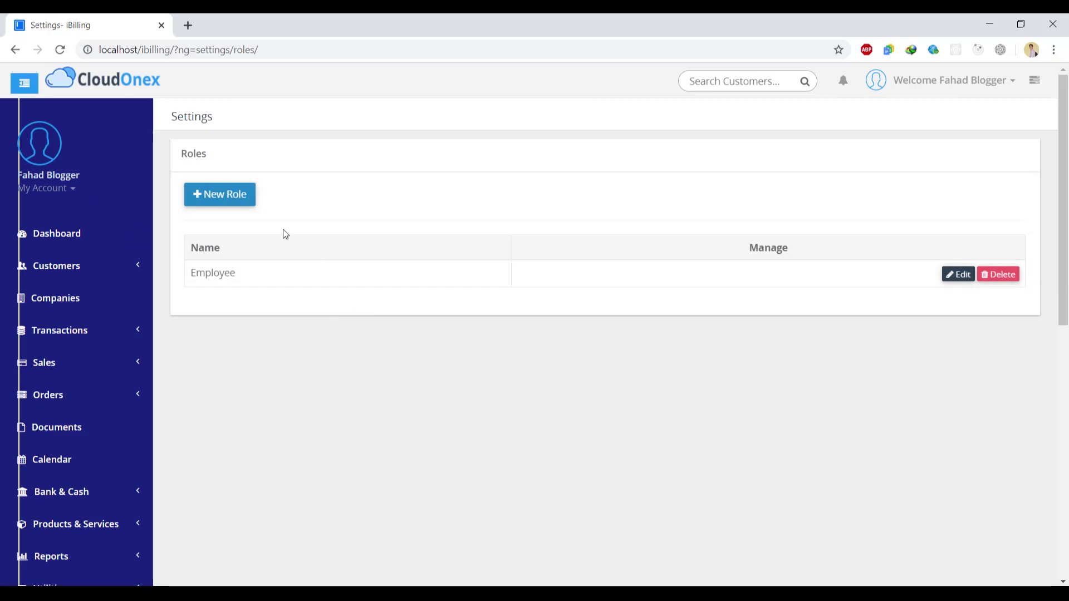
pyautogui.click(248, 203)
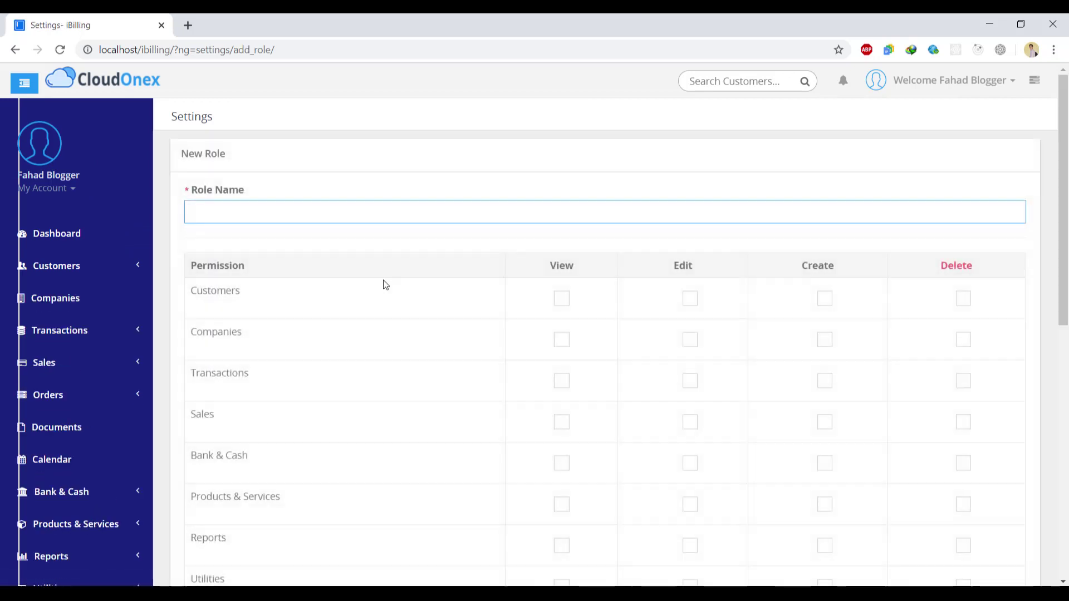
pyautogui.click(826, 302)
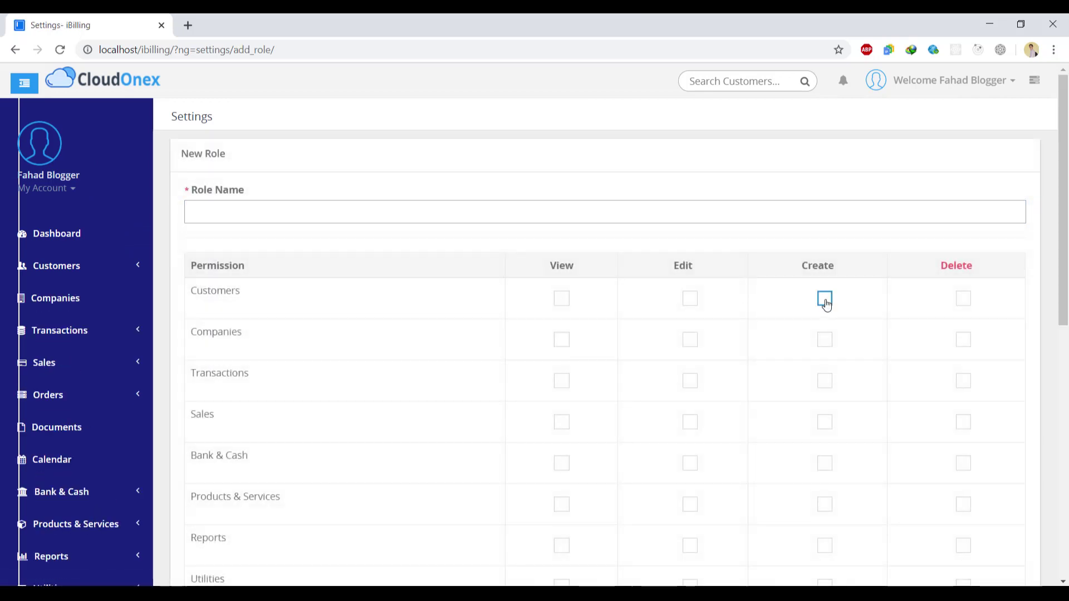
pyautogui.click(825, 301)
pyautogui.moveTo(1064, 120)
pyautogui.mouseDown()
pyautogui.moveTo(1065, 373)
pyautogui.moveTo(1066, 120)
pyautogui.mouseUp()
pyautogui.click(1001, 92)
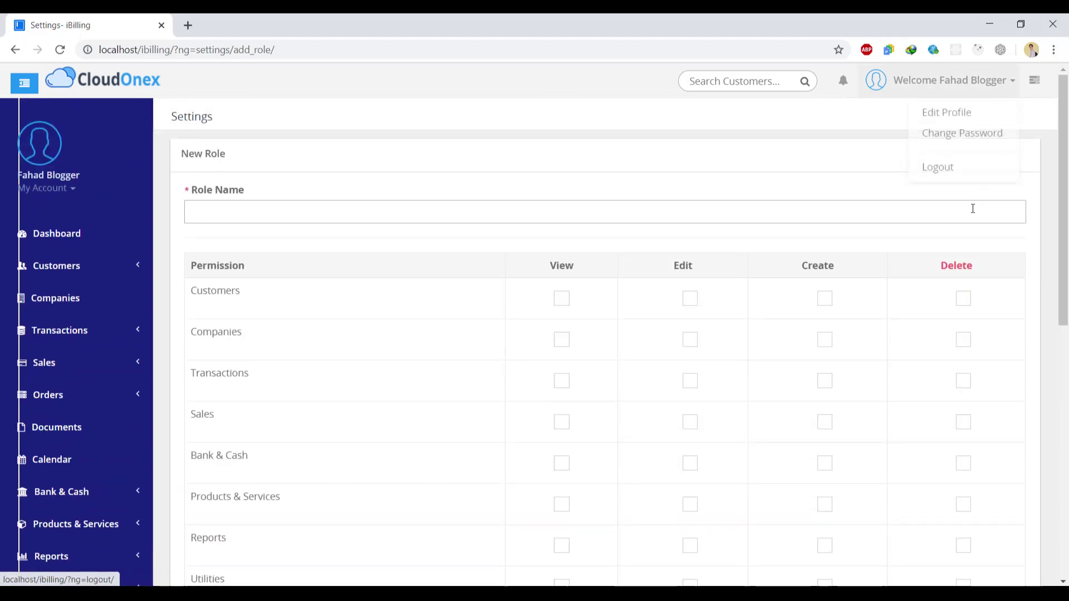
pyautogui.click(947, 173)
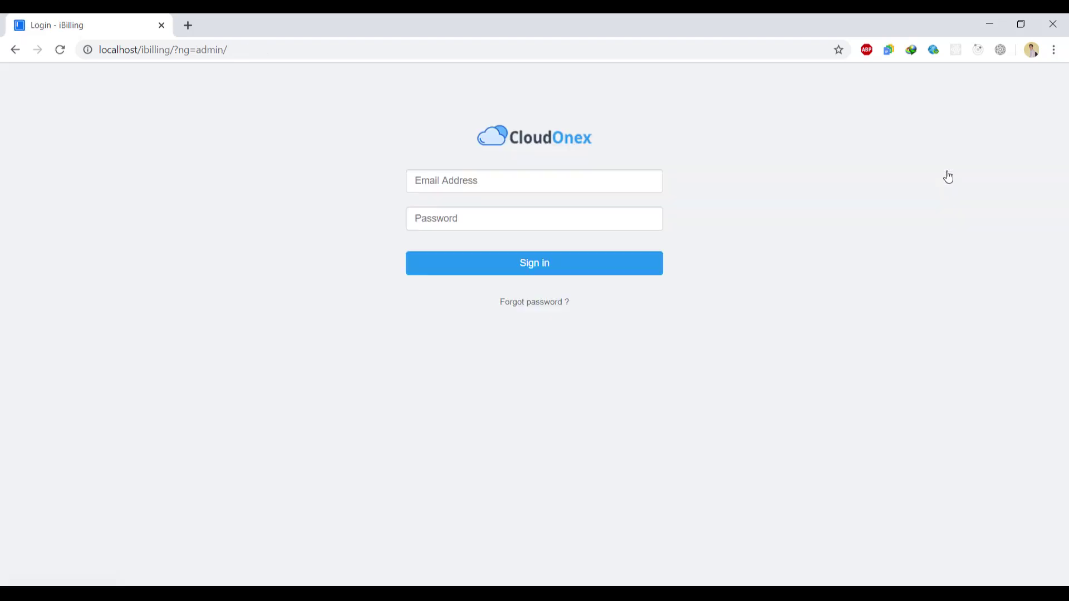